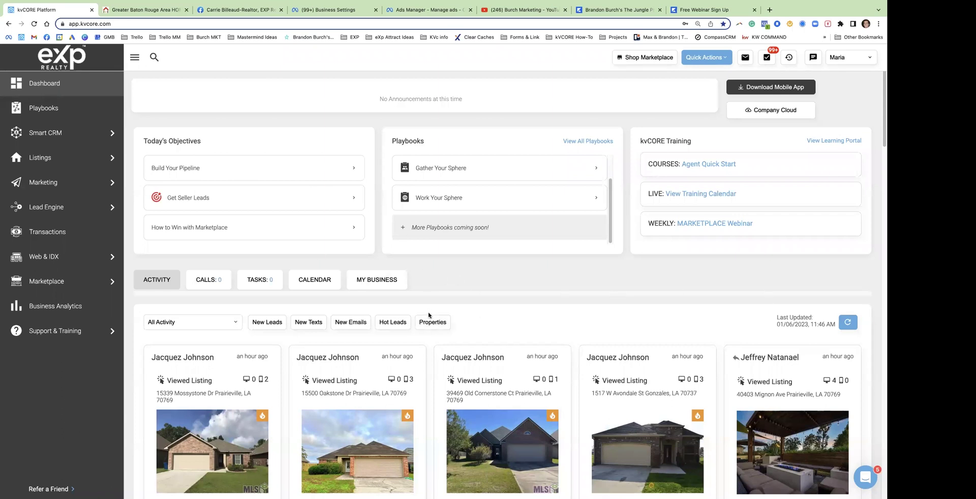
Cycle through the agent website, Facebook page and kvCORE tabs, ending on the Ads Manager campaigns list
click(120, 11)
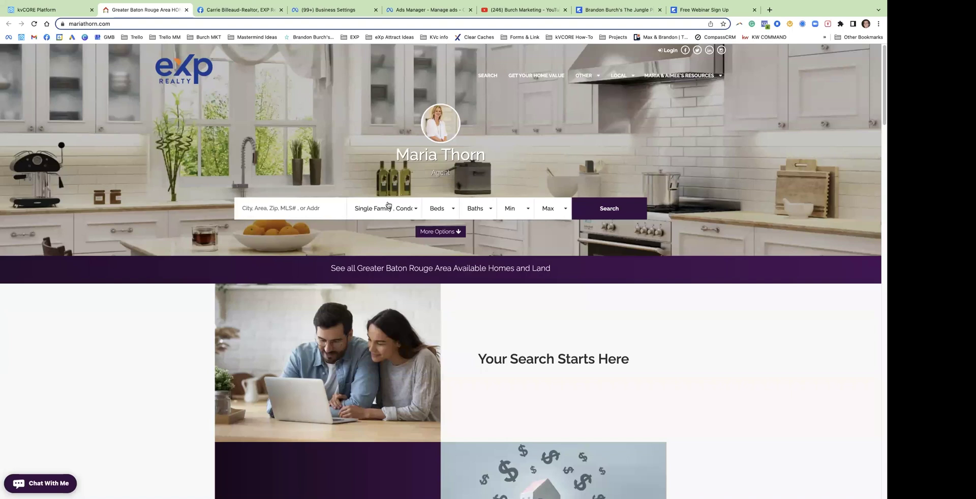
click(257, 9)
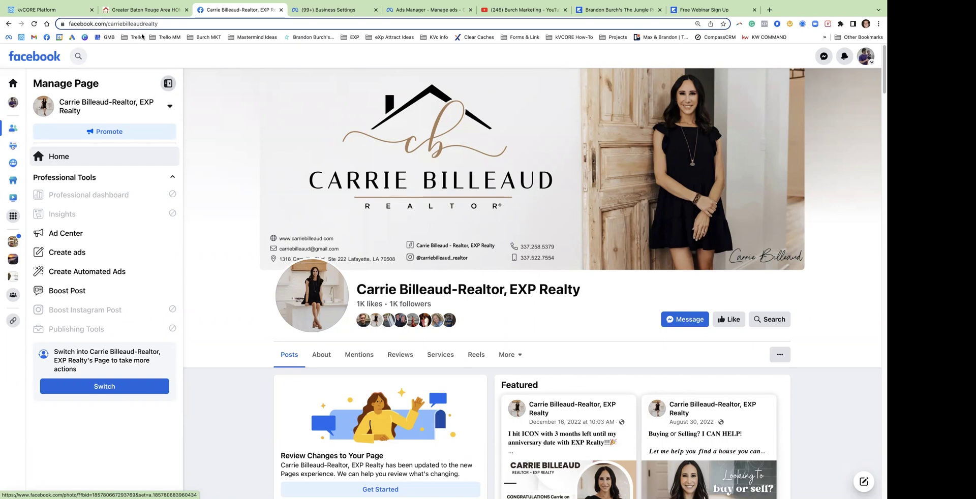
click(139, 10)
click(75, 11)
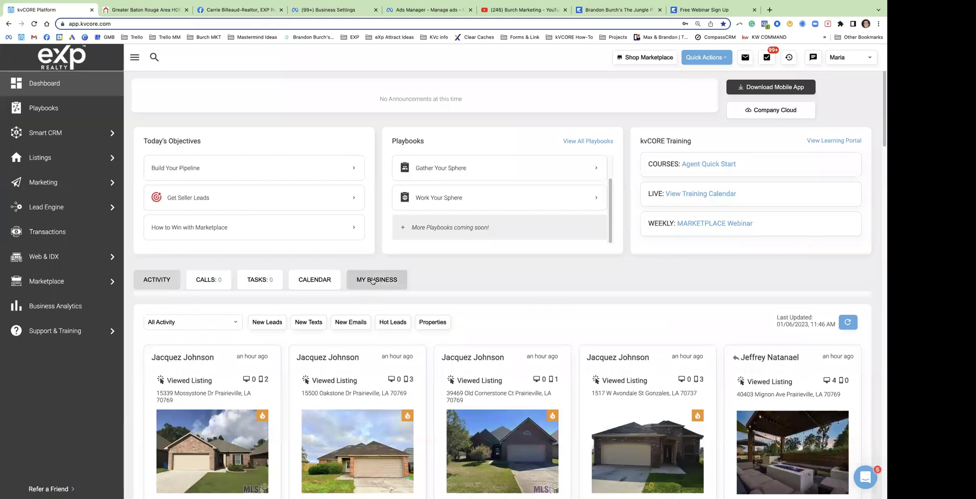
click(161, 10)
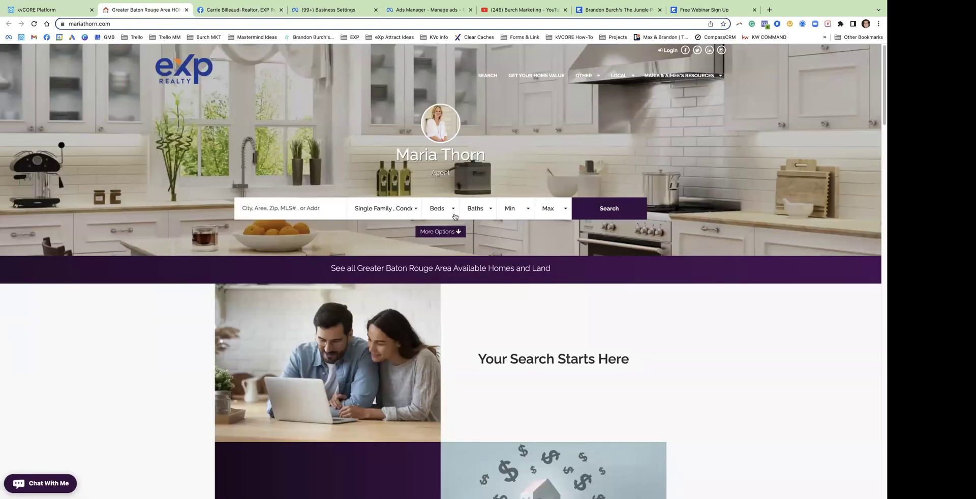
click(218, 10)
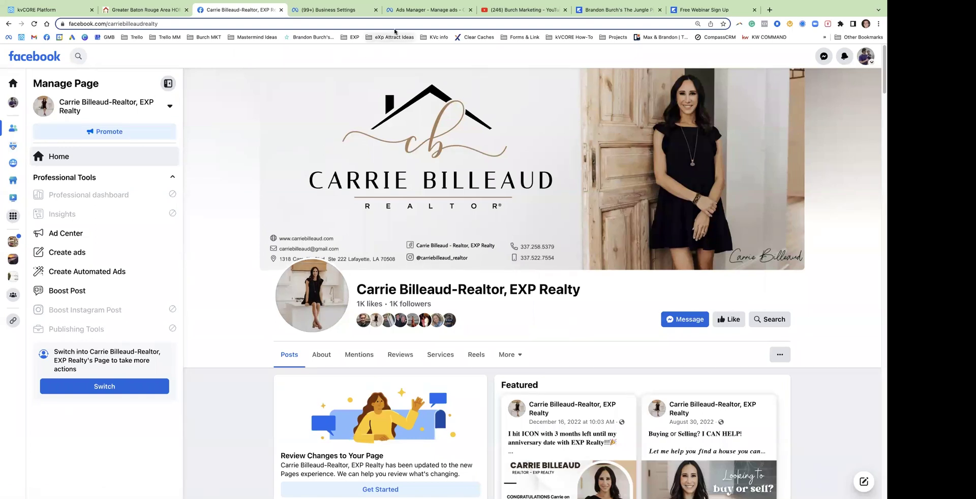
click(413, 9)
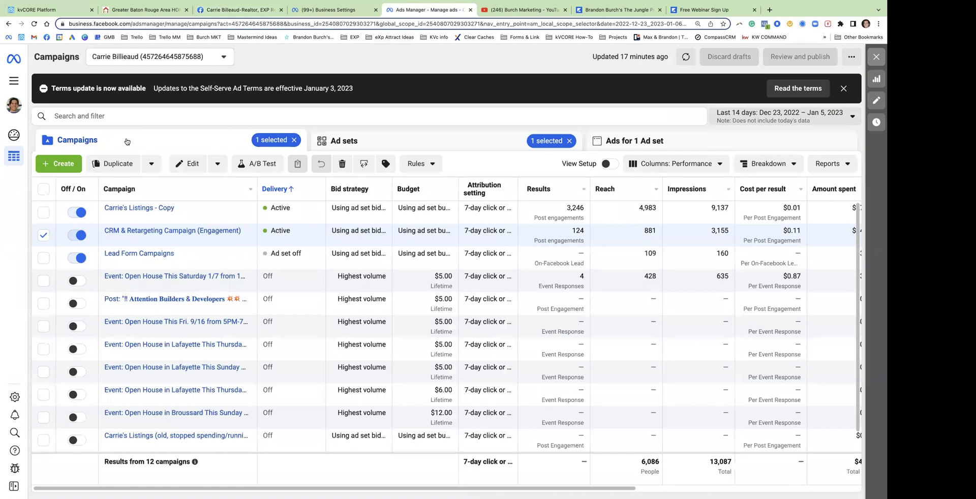
Open the CRM & Retargeting campaign and edit its ad set
mouse_move(160, 268)
click(83, 10)
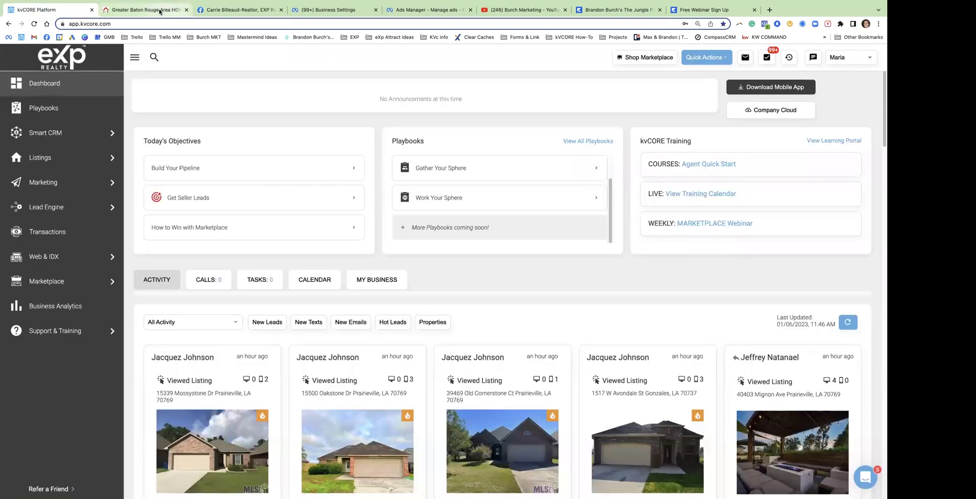
click(160, 10)
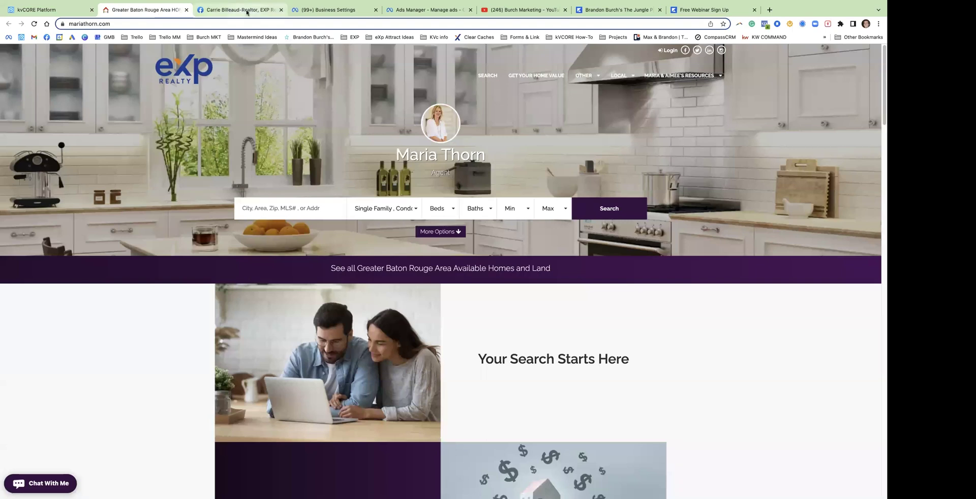
click(248, 10)
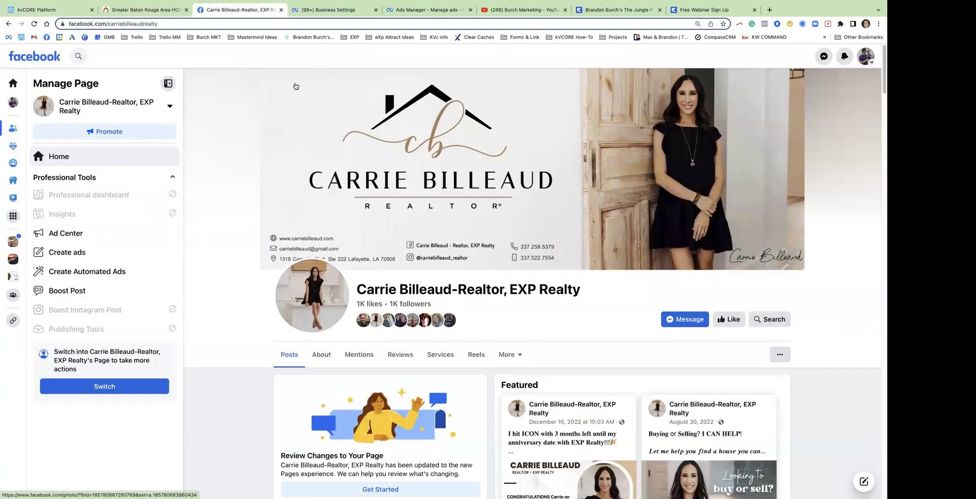
click(450, 10)
mouse_move(142, 230)
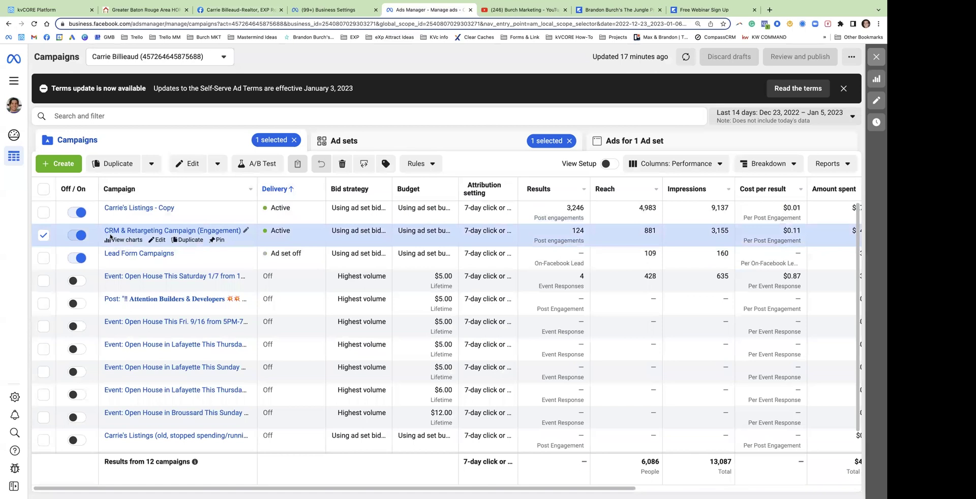
click(147, 230)
mouse_move(154, 219)
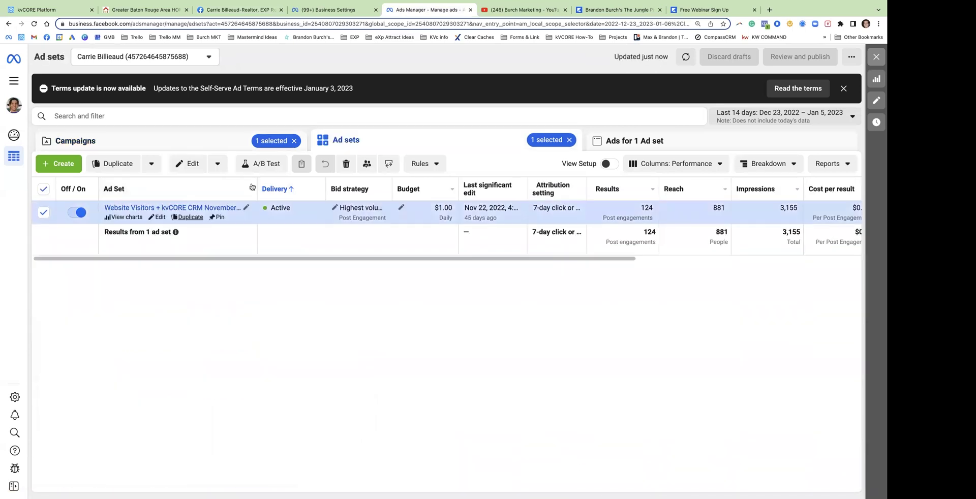
click(160, 218)
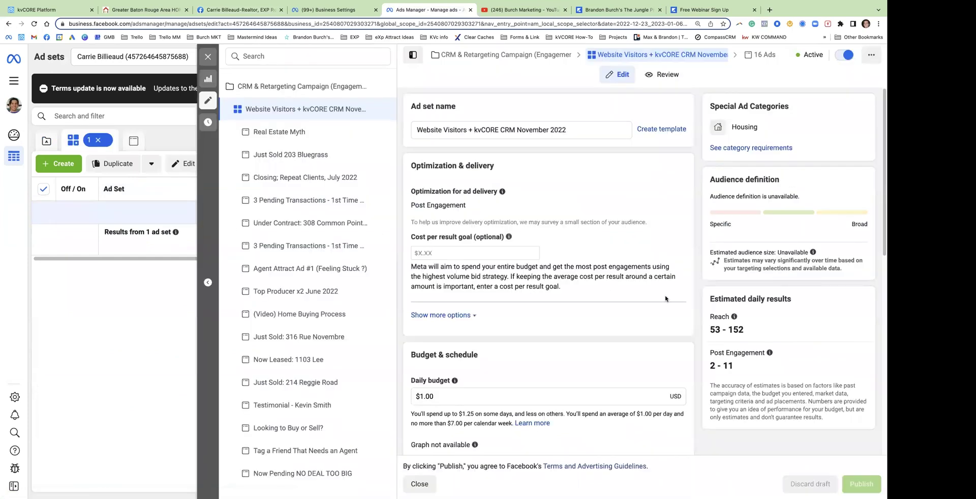
Highlight the CRM list, FB post/ad engagement and Website Visitors Last 180 Days audiences
scroll(665, 299, down, 10)
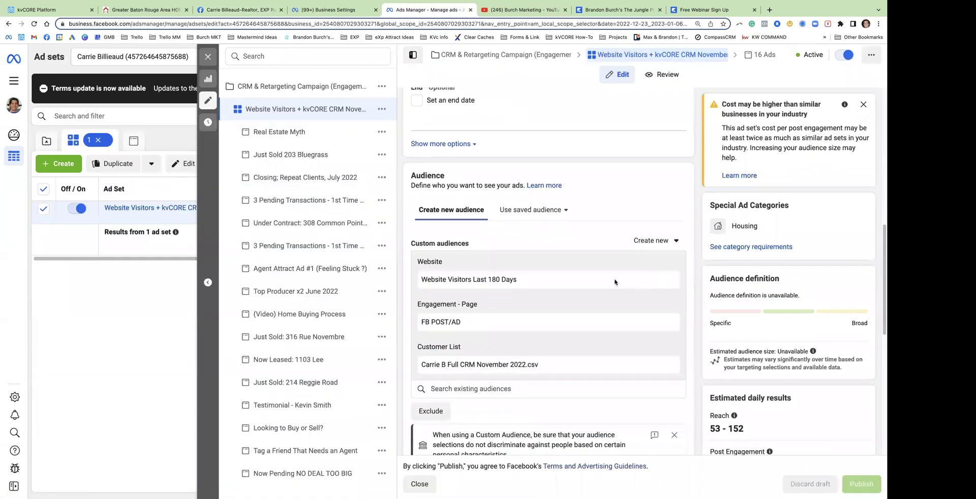
scroll(614, 282, down, 1)
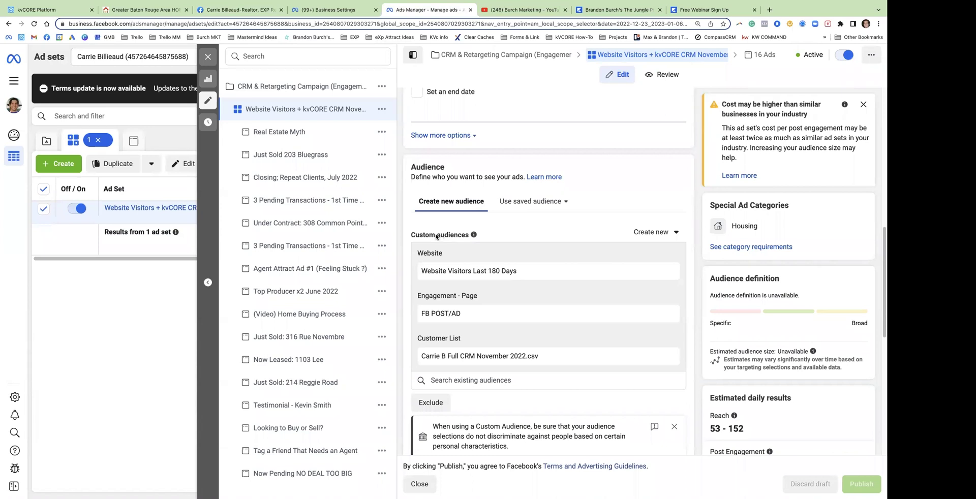
drag(427, 358, 537, 362)
drag(461, 315, 424, 316)
drag(427, 272, 510, 273)
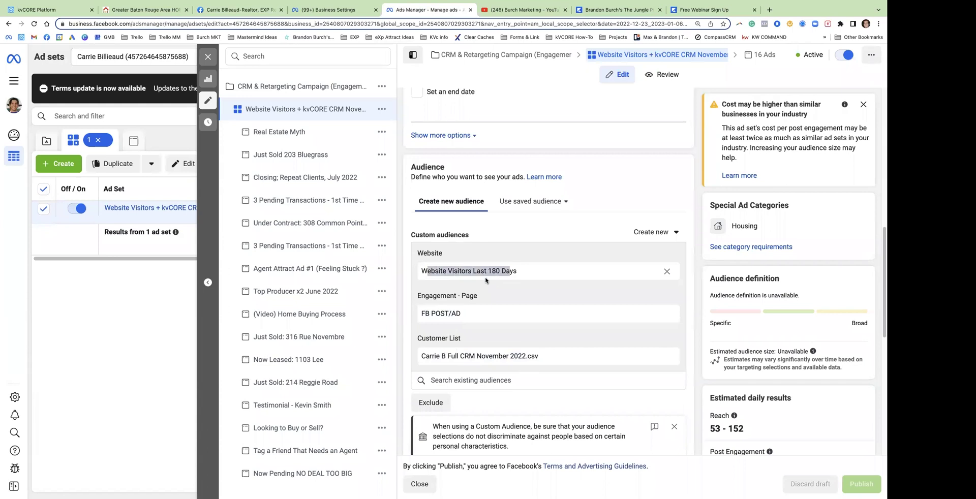
Close the ad set editor and check its $14.07 amount spent and 881 reach
click(511, 247)
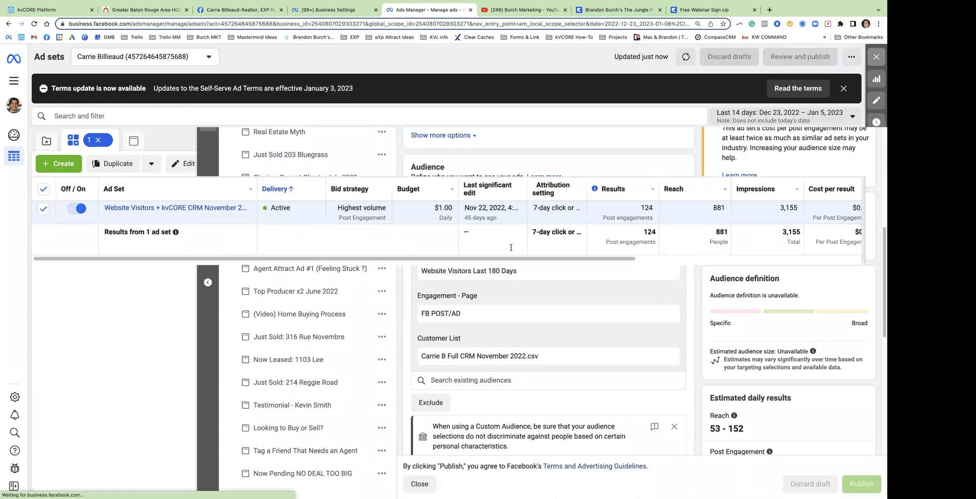
scroll(711, 256, right, 10)
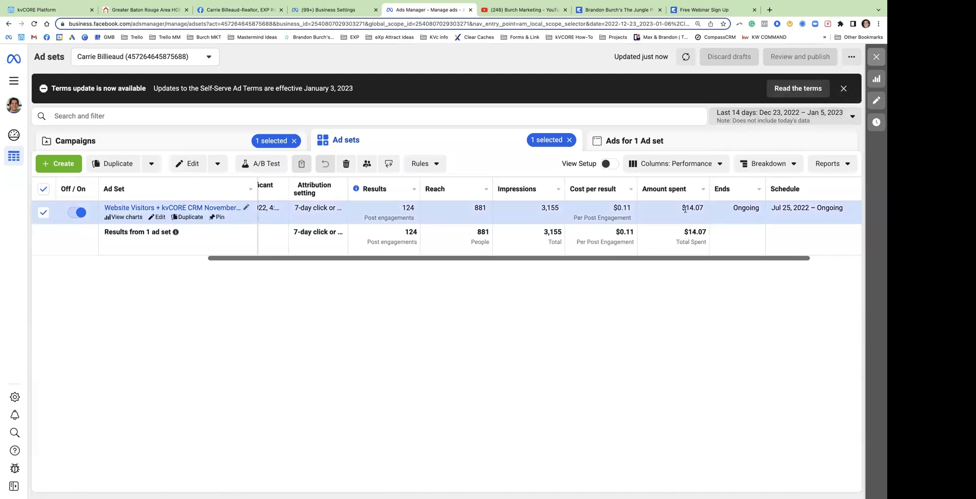
drag(681, 208, 715, 208)
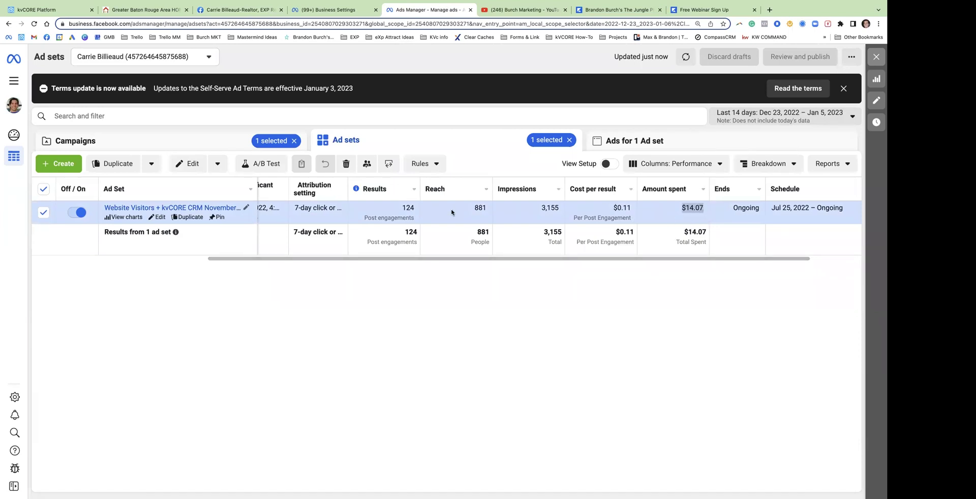
drag(473, 207, 485, 206)
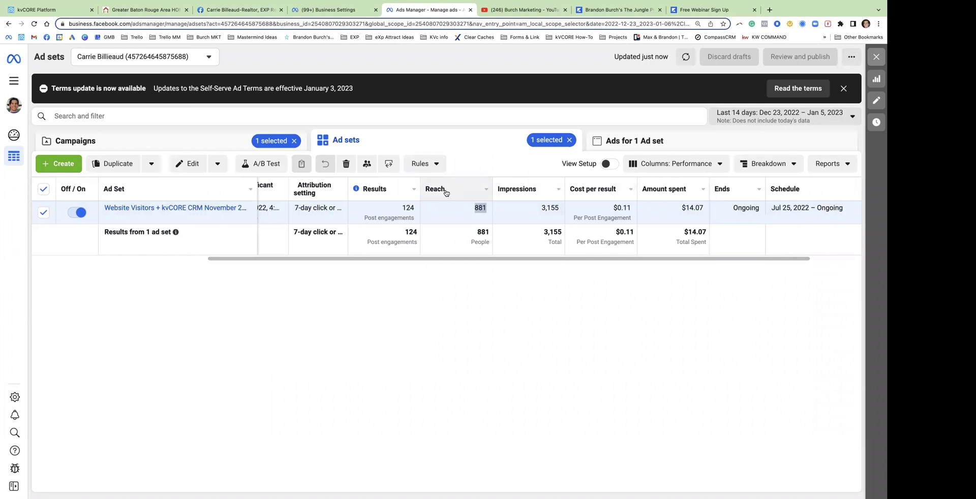
mouse_move(441, 192)
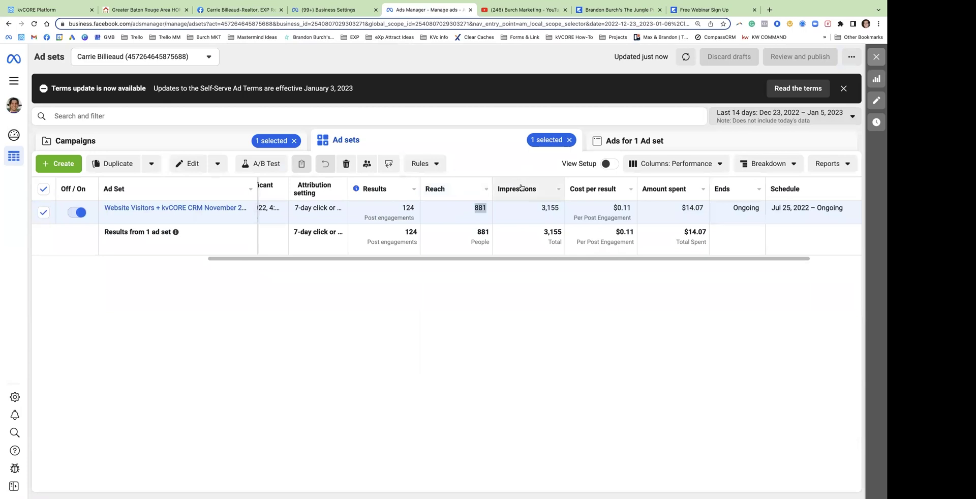
mouse_move(519, 189)
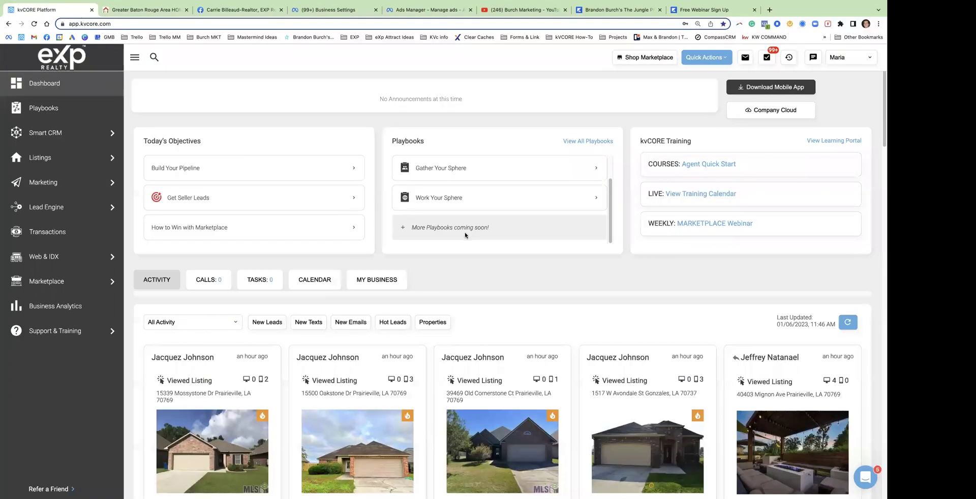
Edit the 'Looking to Buy or Sell?' ad from the ad set's ads and expand its preview
click(134, 7)
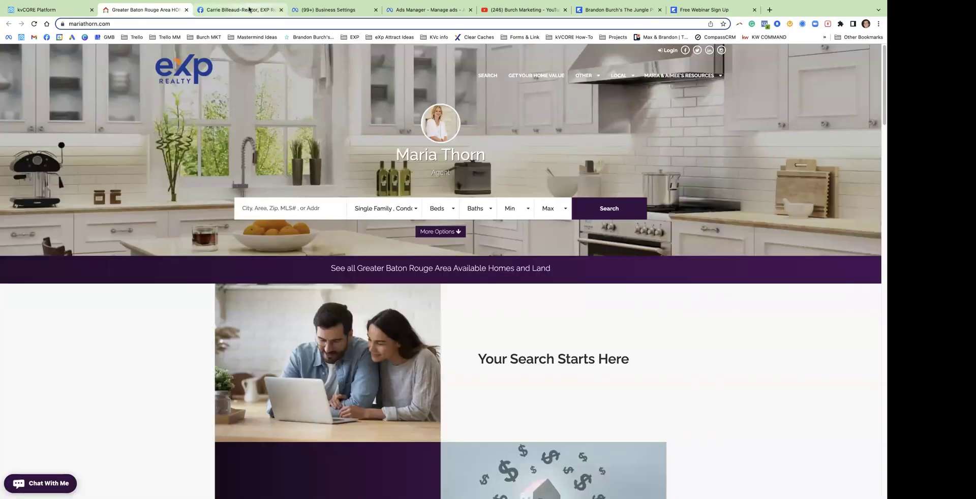
click(239, 9)
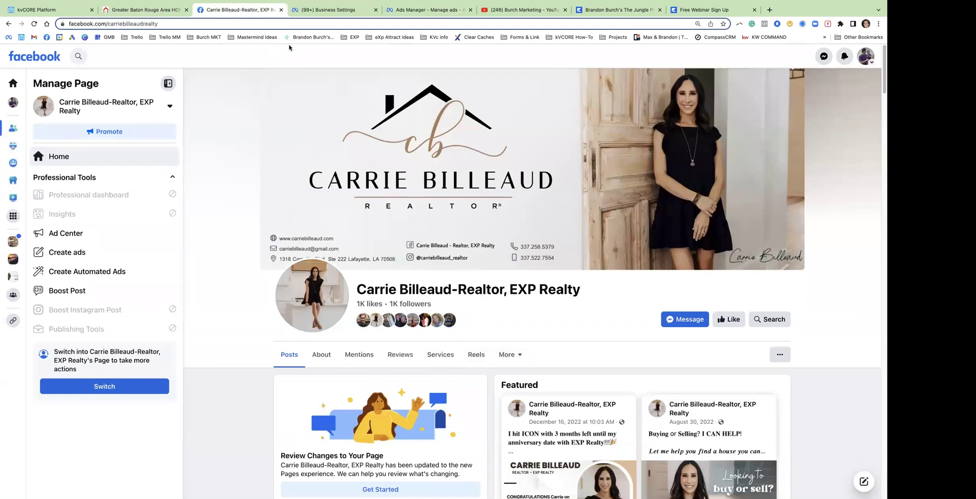
click(427, 10)
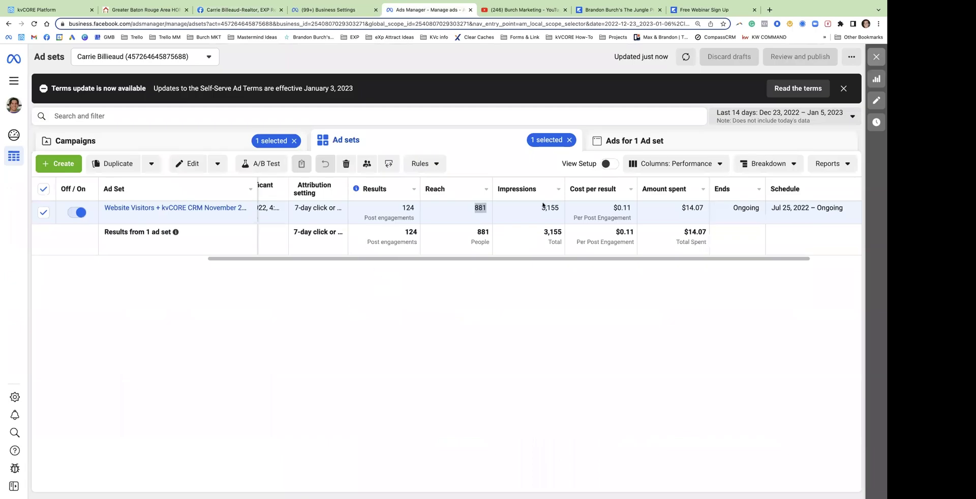
click(665, 145)
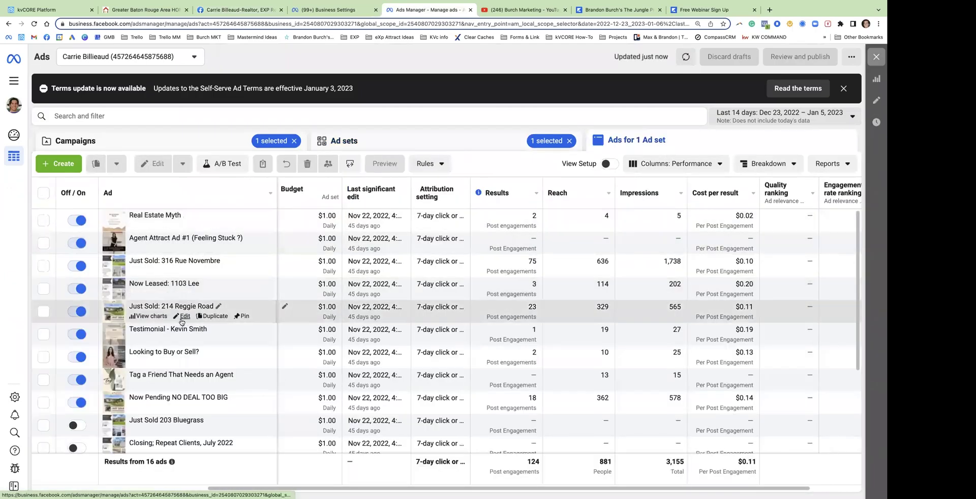
click(185, 363)
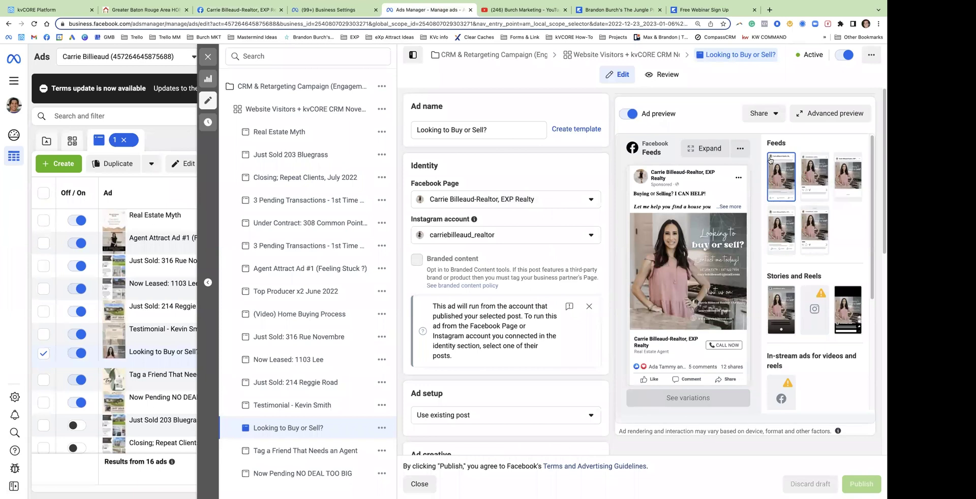
click(712, 150)
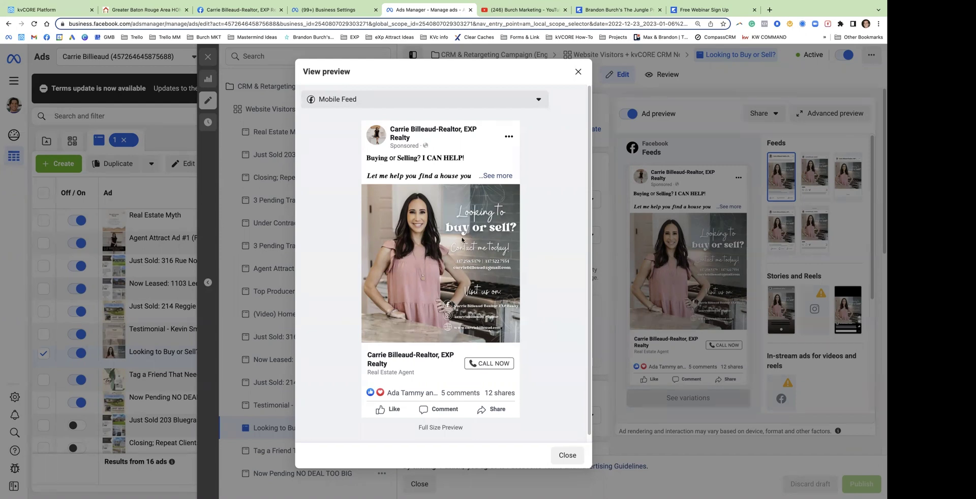
Review the 'Looking to Buy or Sell?' ad's enlarged feed preview, including its full caption and Call Now button
click(238, 10)
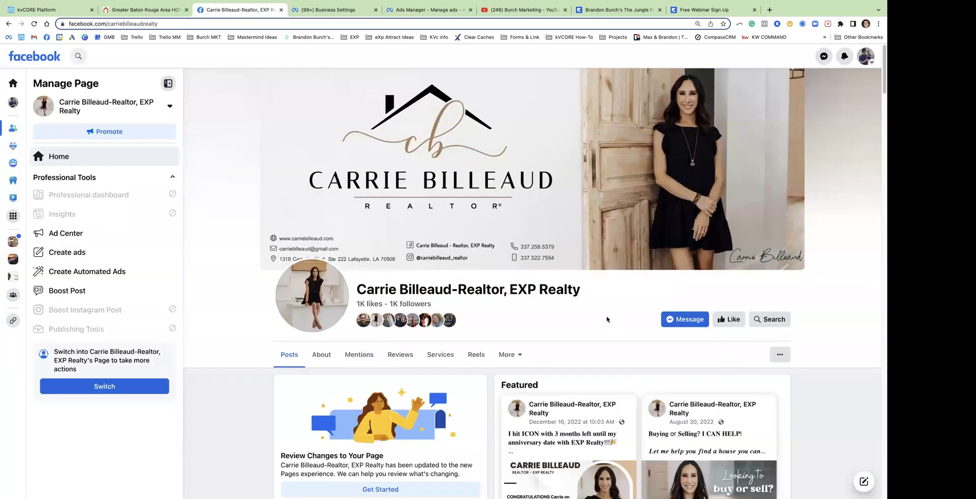
scroll(607, 317, down, 5)
scroll(603, 312, up, 3)
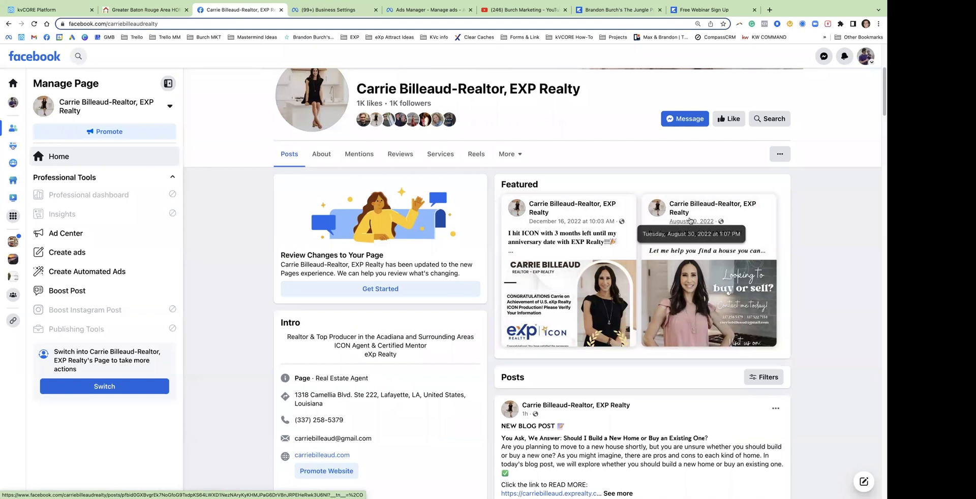
click(428, 10)
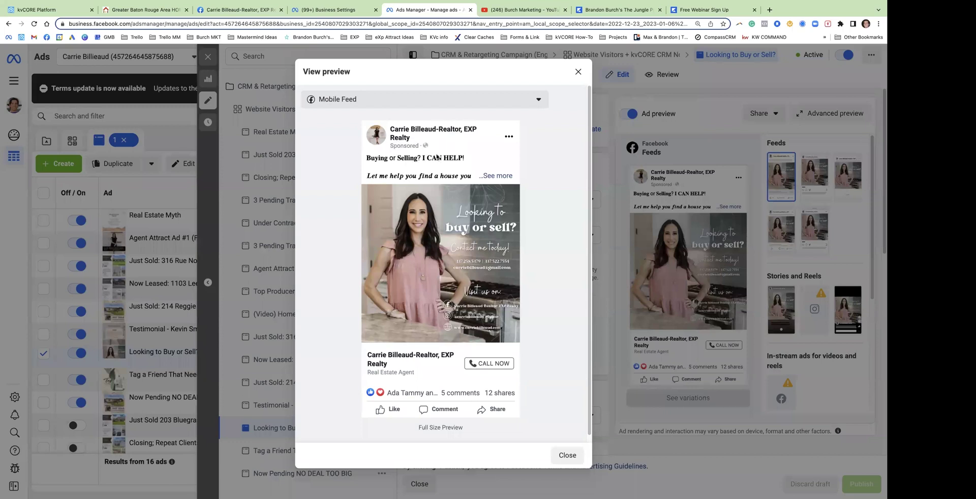
click(490, 175)
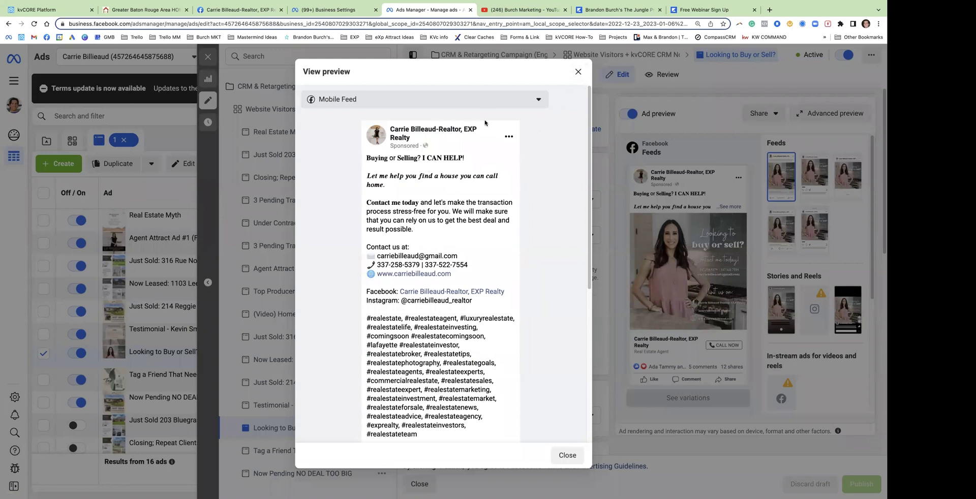
click(579, 72)
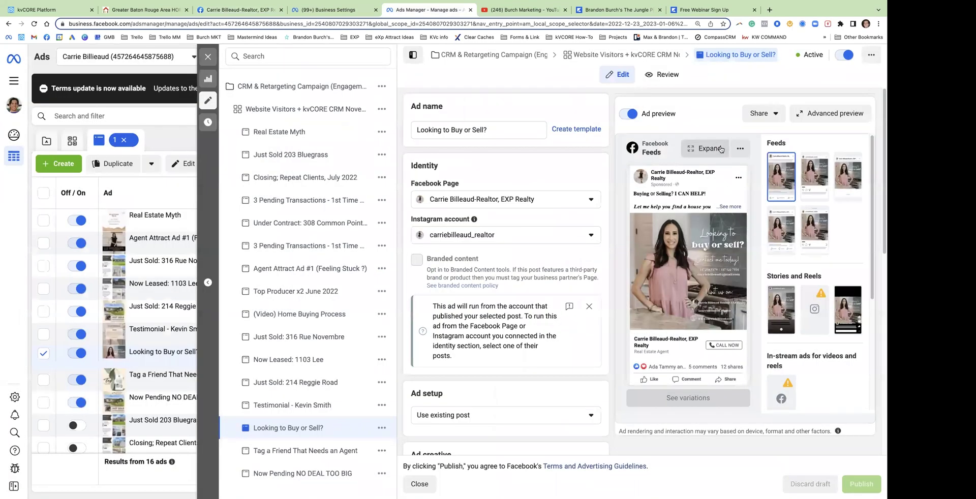
click(717, 149)
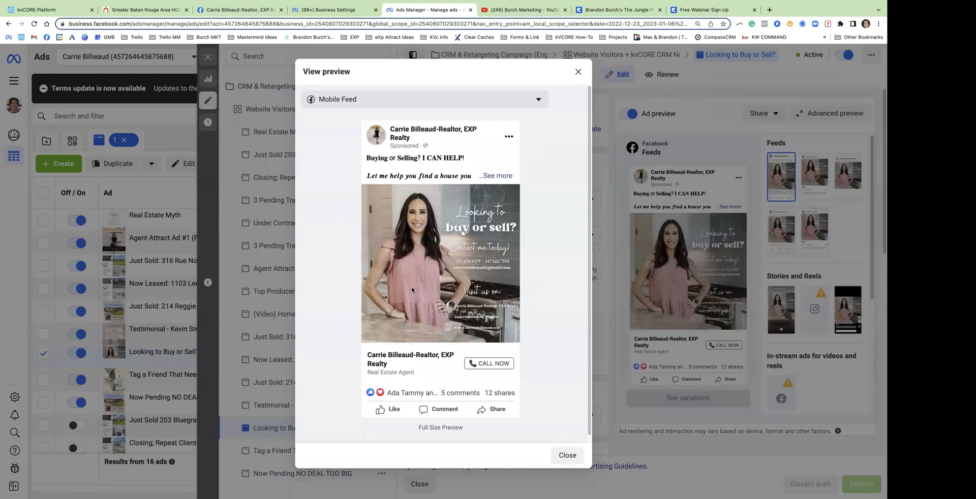
click(578, 72)
click(213, 59)
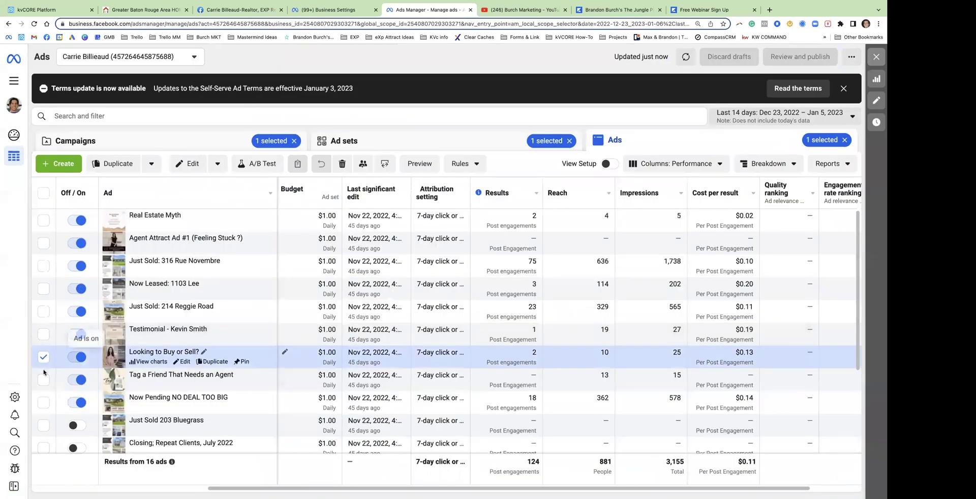
click(43, 403)
click(44, 379)
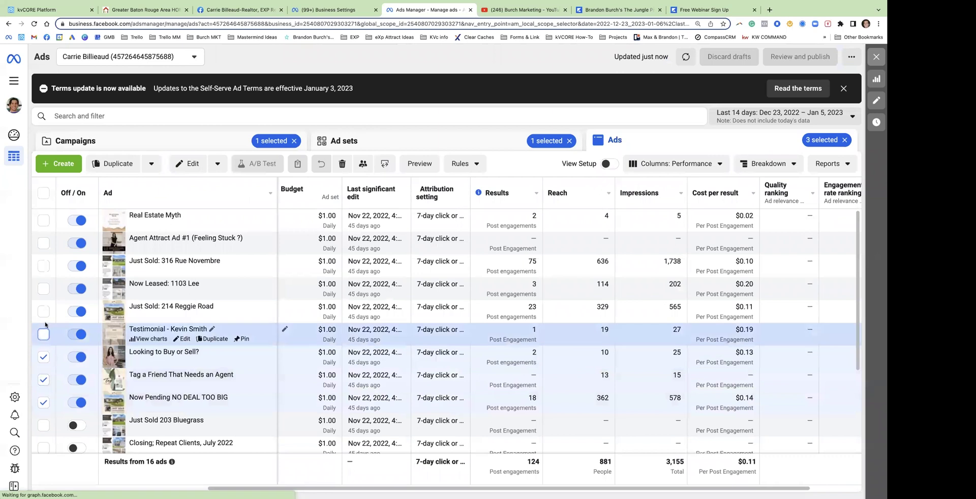
click(44, 334)
click(43, 311)
click(188, 307)
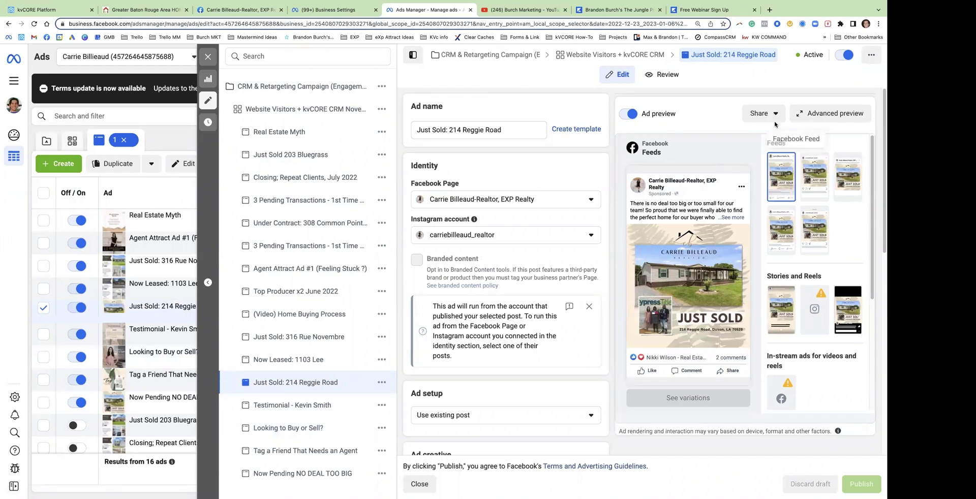
click(834, 113)
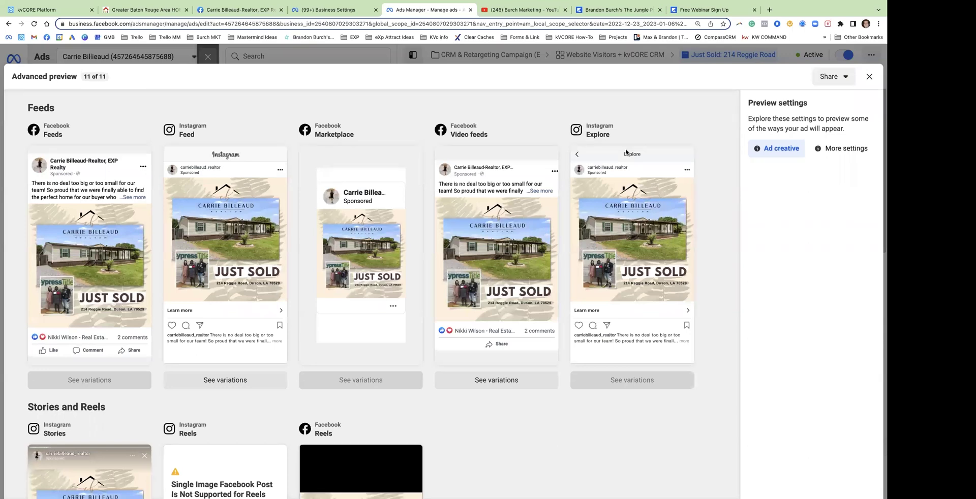
scroll(285, 399, down, 3)
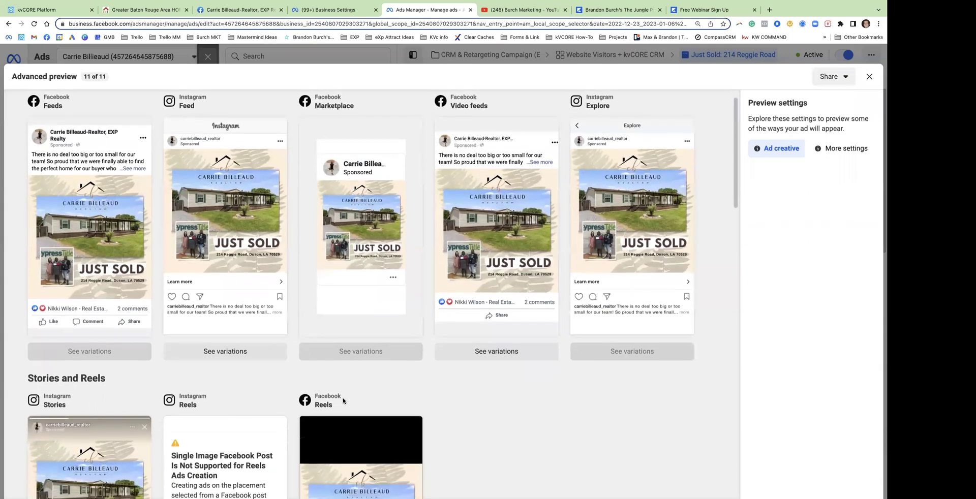
scroll(284, 399, down, 2)
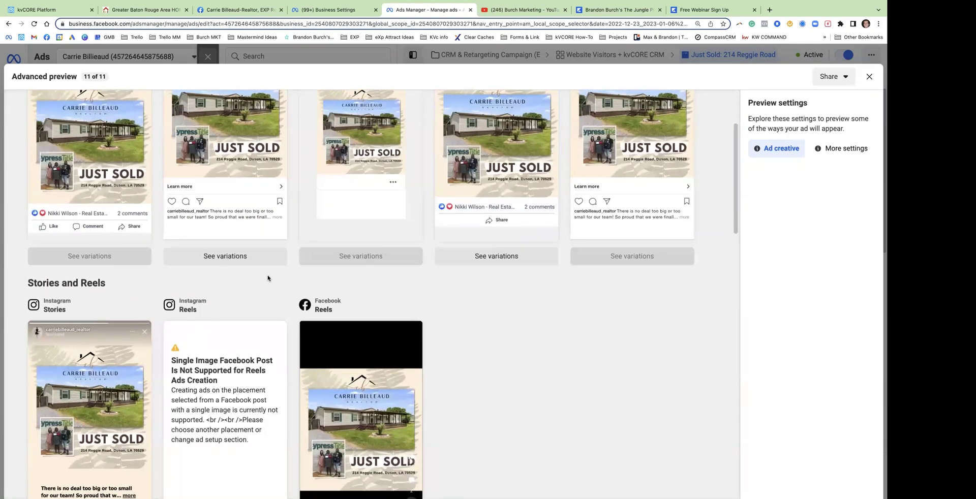
click(869, 76)
click(208, 57)
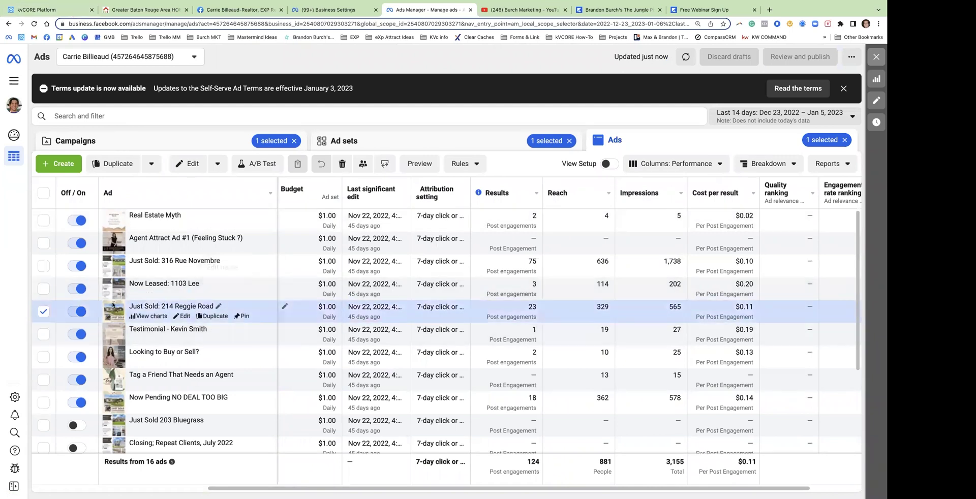
click(184, 362)
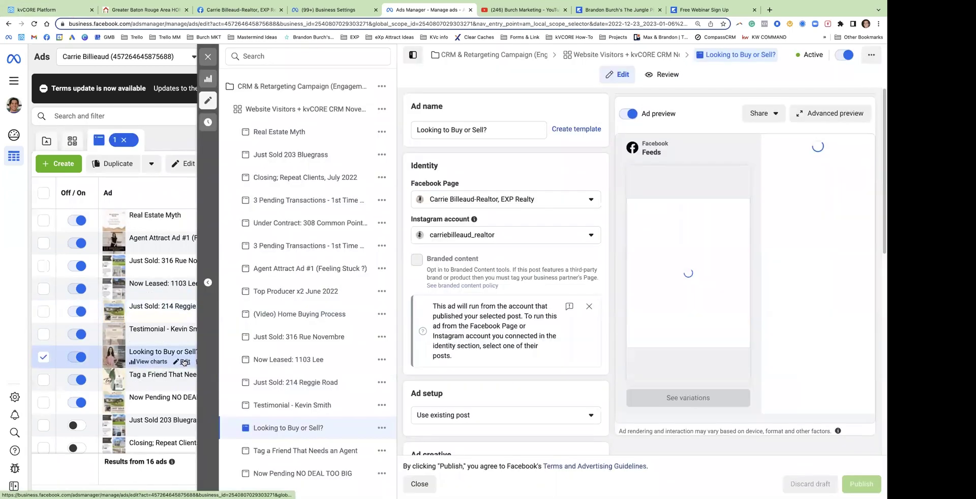
click(208, 56)
click(184, 225)
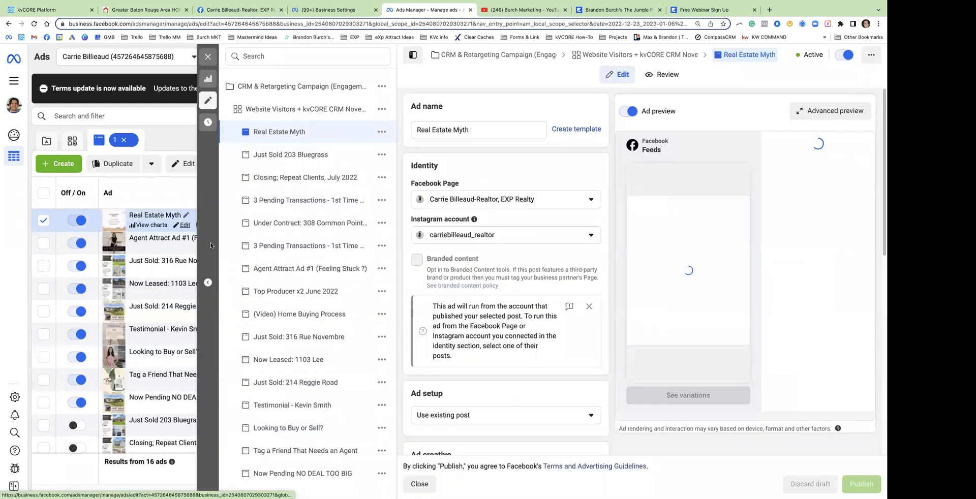
click(184, 272)
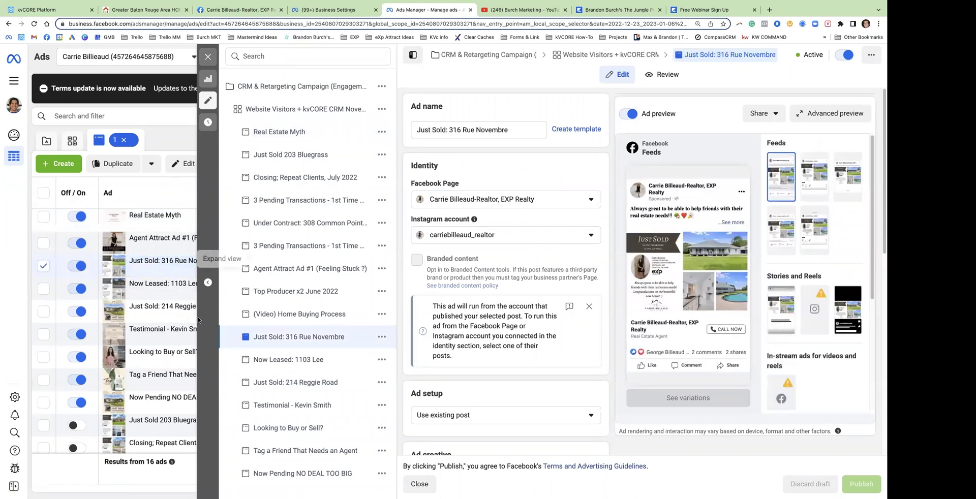
click(184, 329)
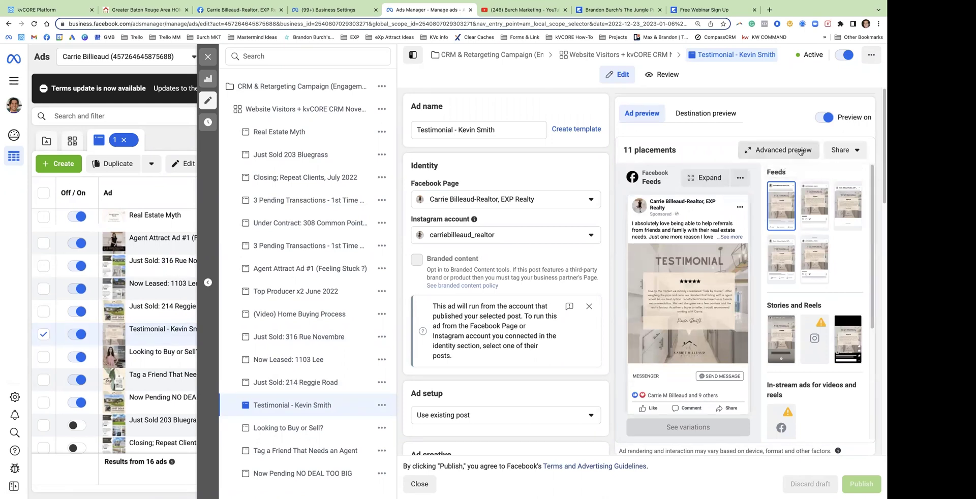
click(778, 149)
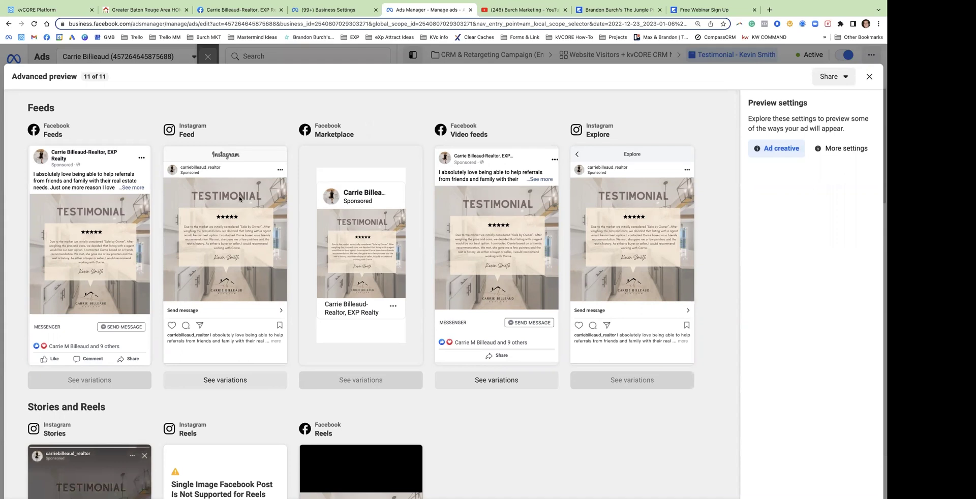
scroll(528, 142, down, 1)
click(869, 77)
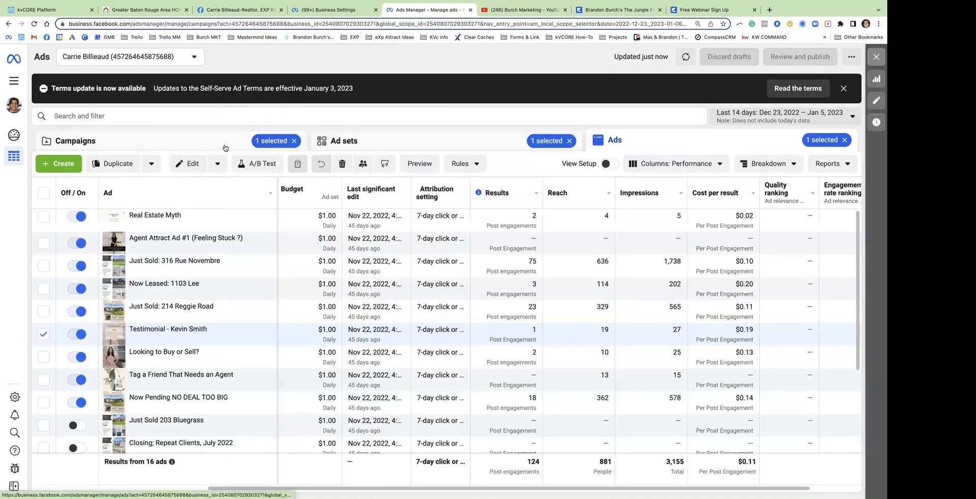
click(77, 139)
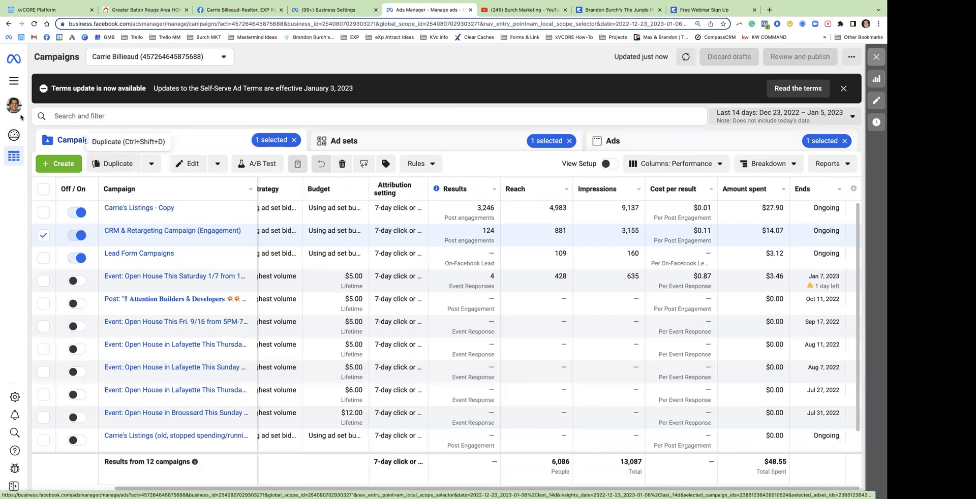
Go to Audiences via All tools and start a new Custom Audience
click(17, 80)
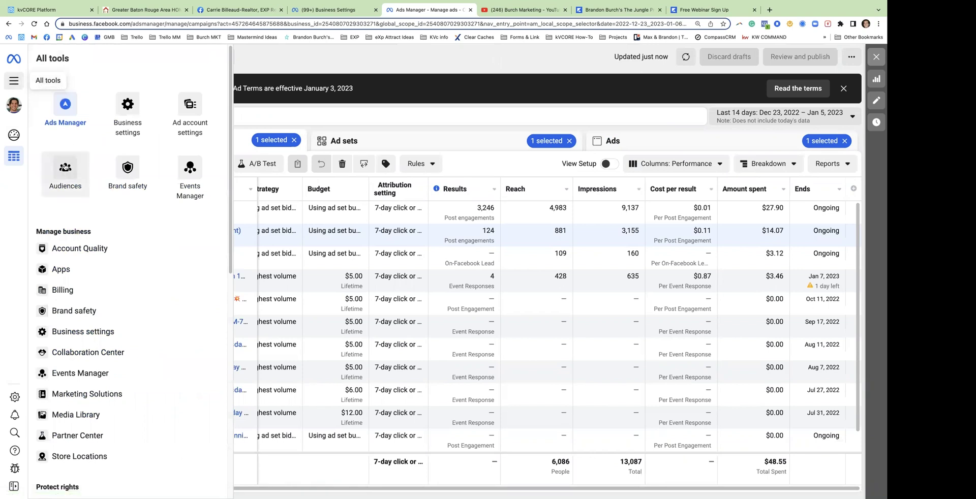
click(64, 174)
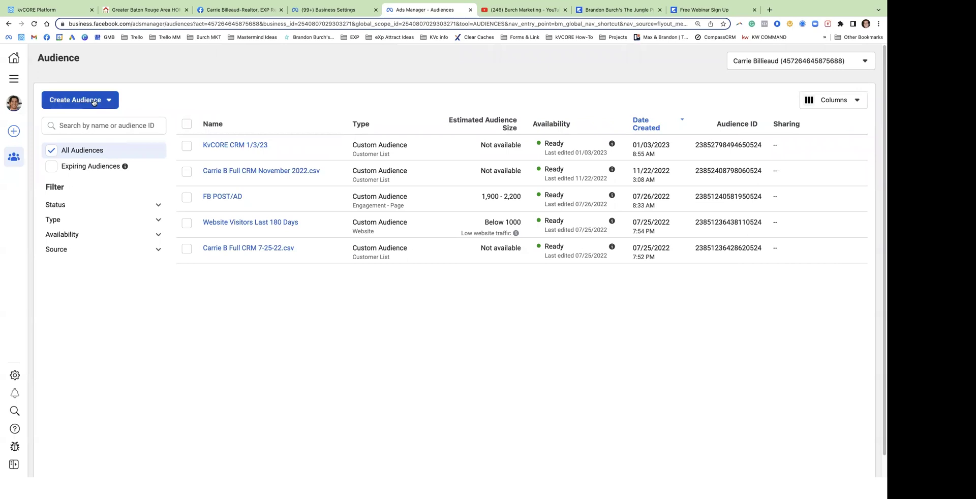
click(87, 100)
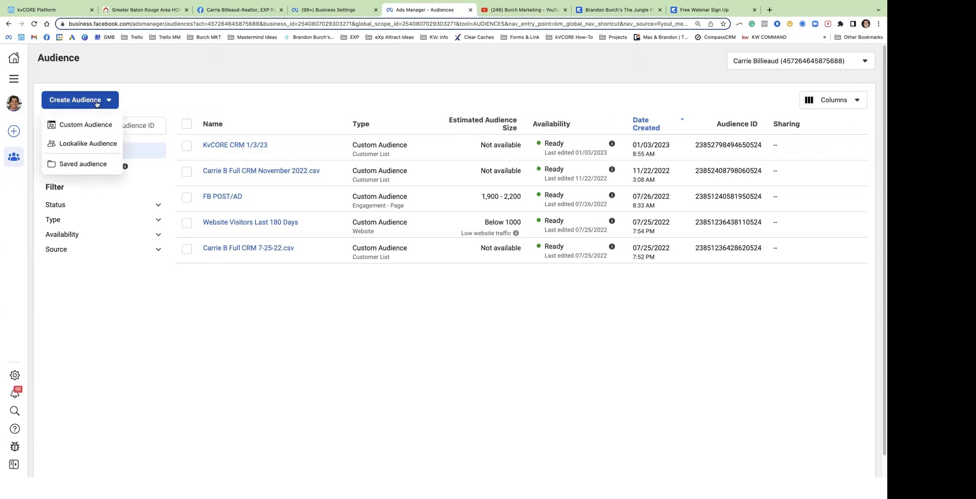
click(83, 126)
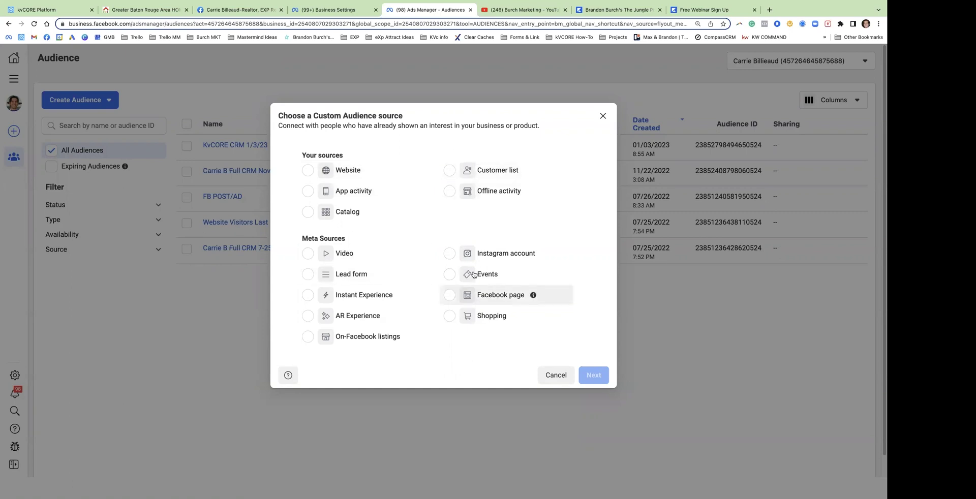
Pick Website as the custom audience source and continue
click(308, 171)
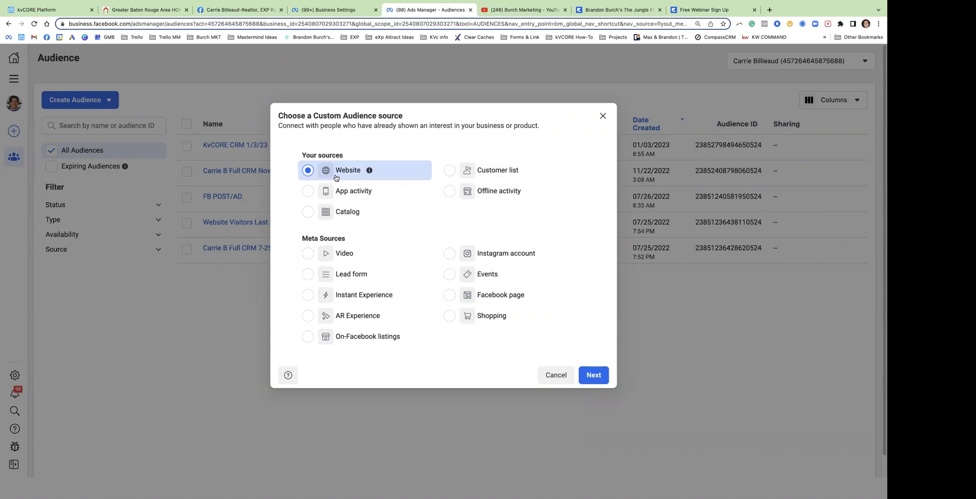
click(592, 376)
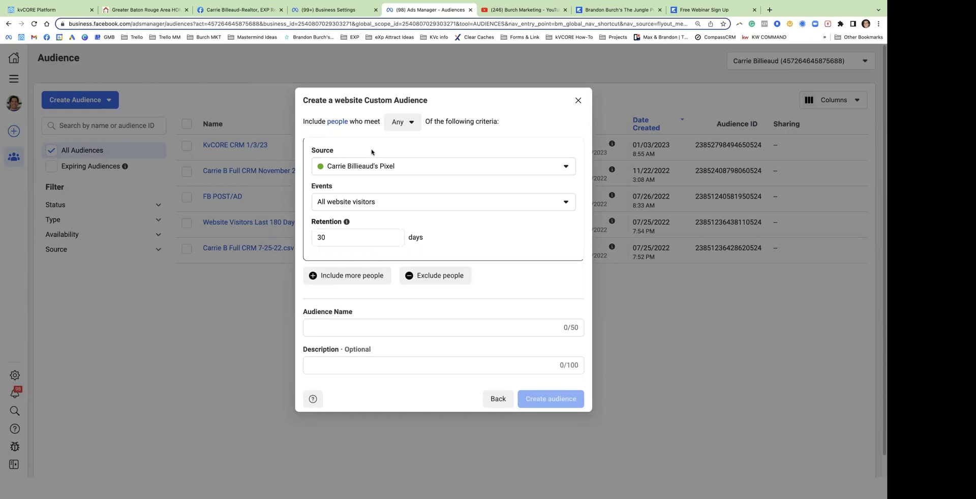
Keep All website visitors, set retention to 180 days, and create 'Retargeting Website (180 Days) - Test'
drag(326, 237, 314, 238)
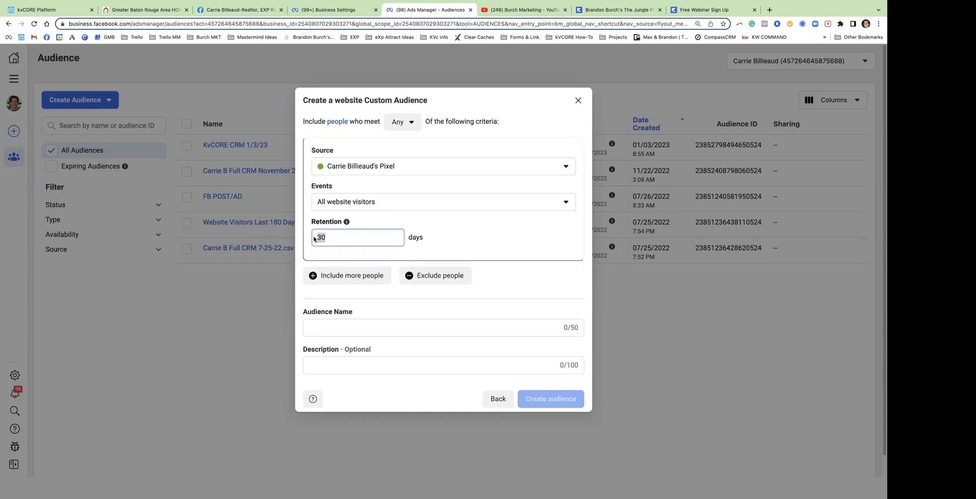
mouse_move(348, 225)
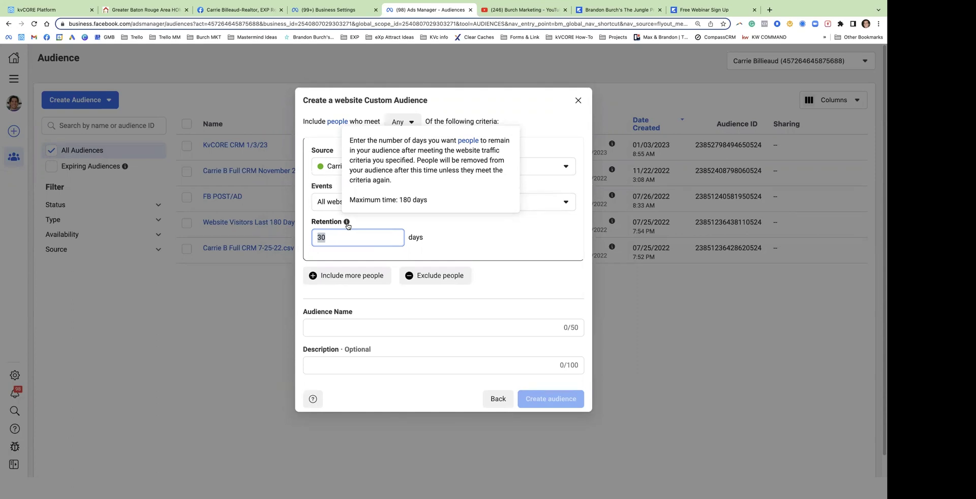
click(332, 202)
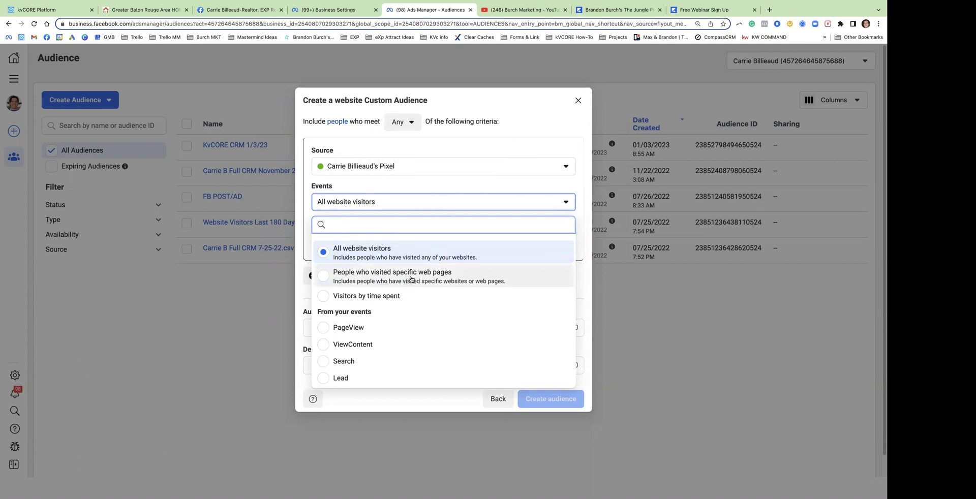
click(333, 254)
click(360, 232)
key(super+a)
text(180)
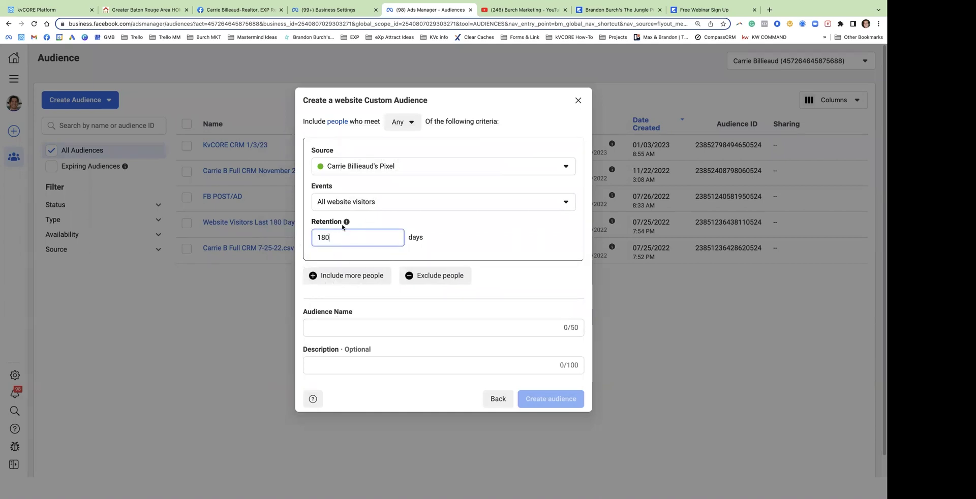
click(333, 328)
text(R)
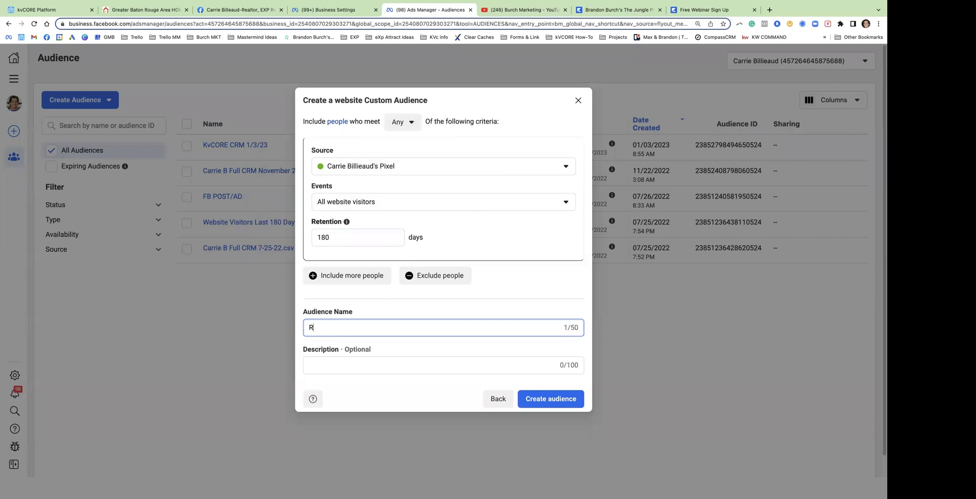
text(etargeting Website (180)
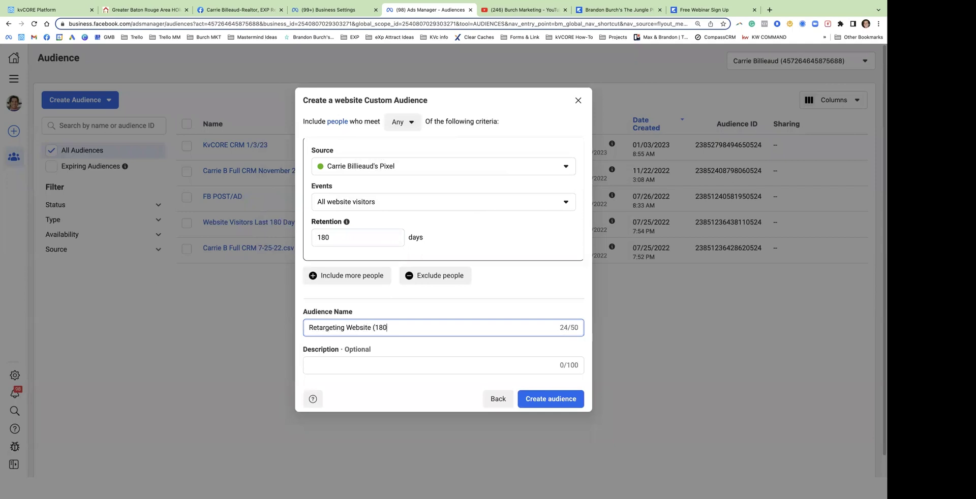
text( Days) - Test)
click(556, 392)
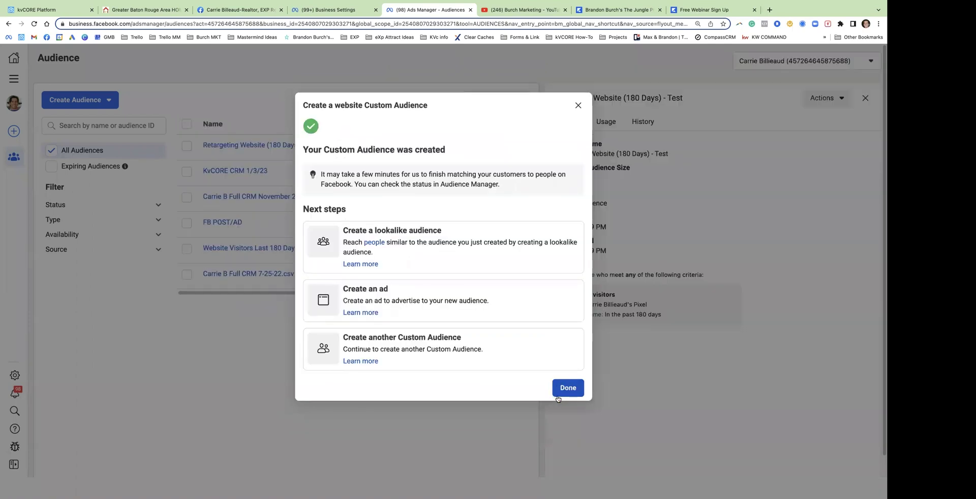
click(578, 105)
click(85, 101)
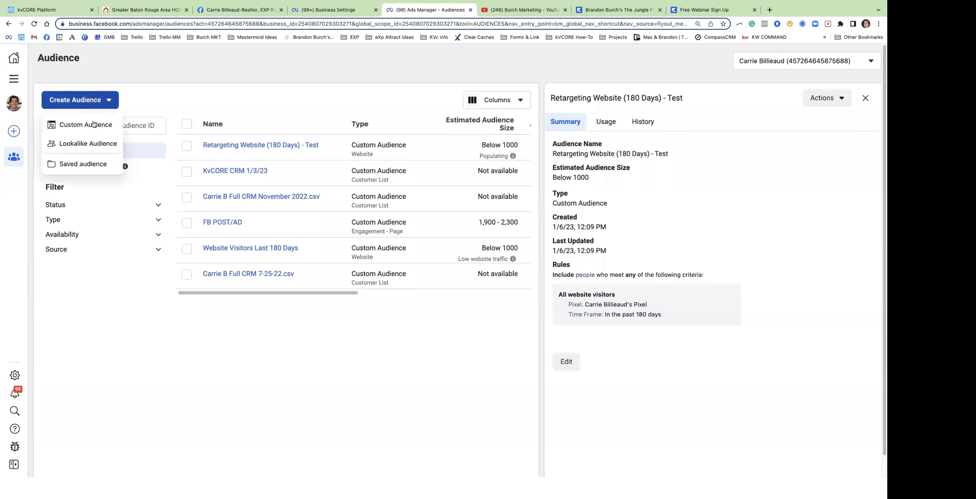
click(86, 125)
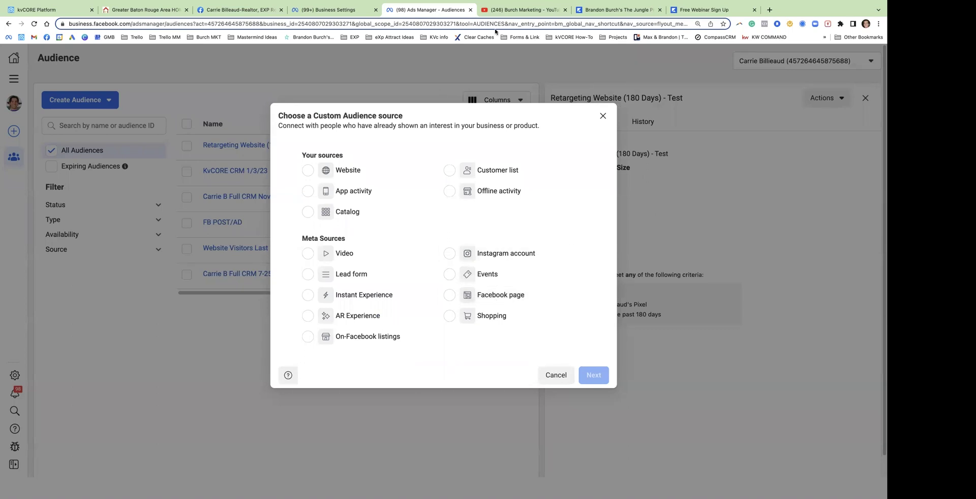
click(278, 14)
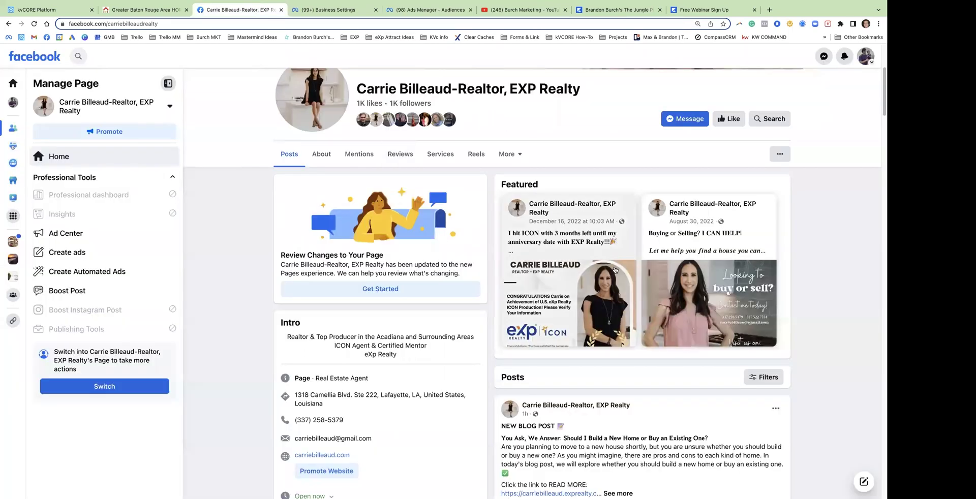
scroll(606, 235, up, 2)
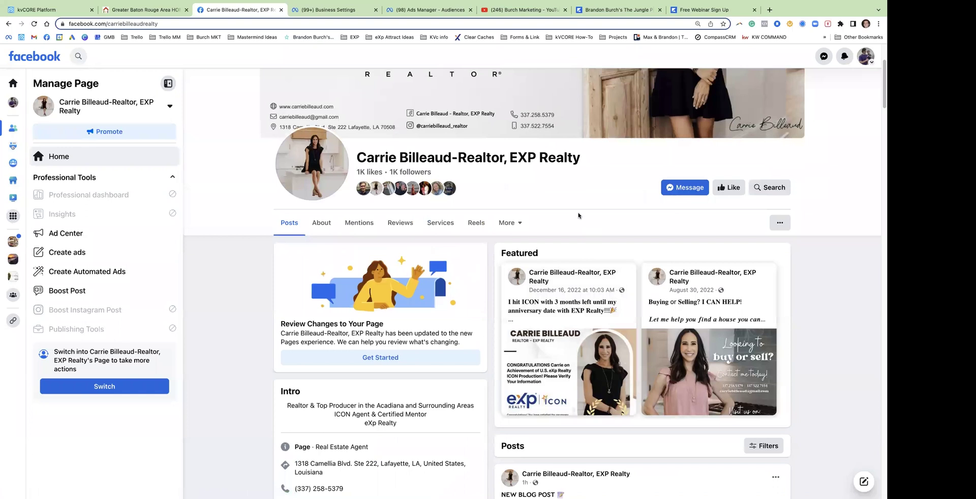
scroll(579, 216, down, 4)
scroll(577, 247, down, 2)
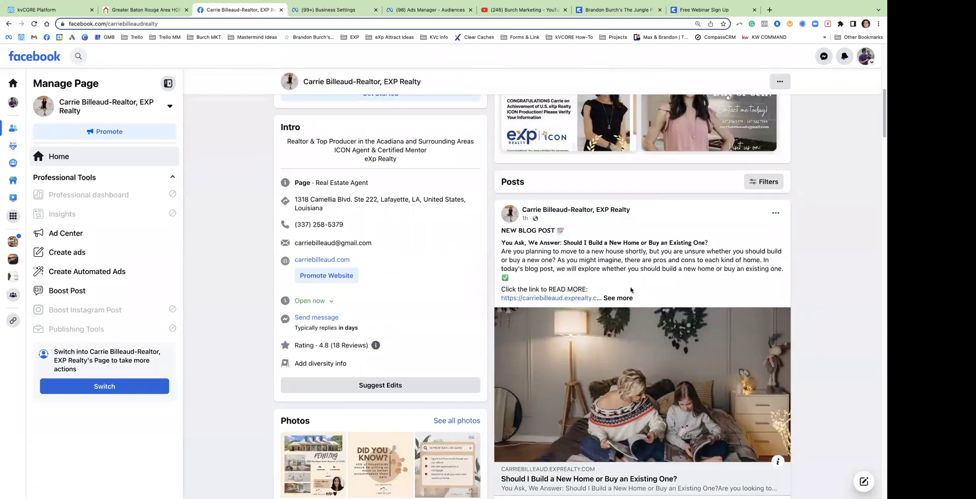
scroll(643, 295, down, 1)
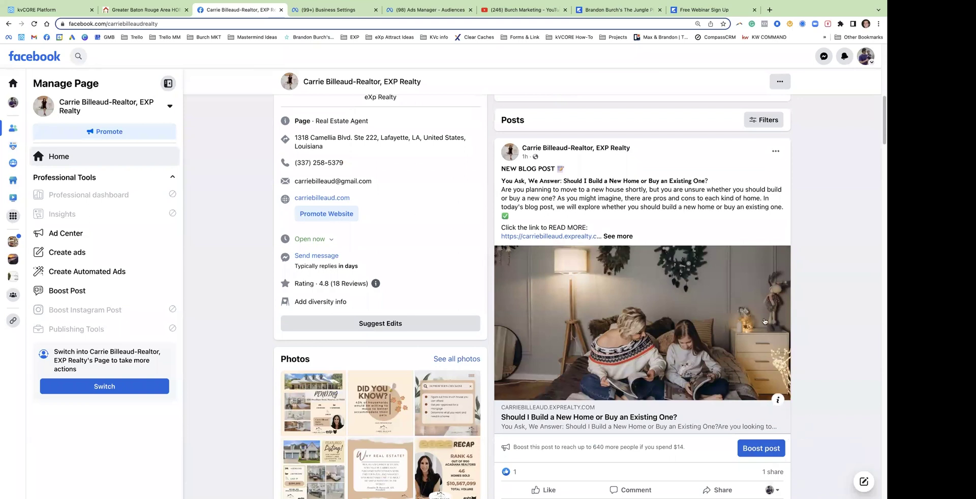
click(429, 9)
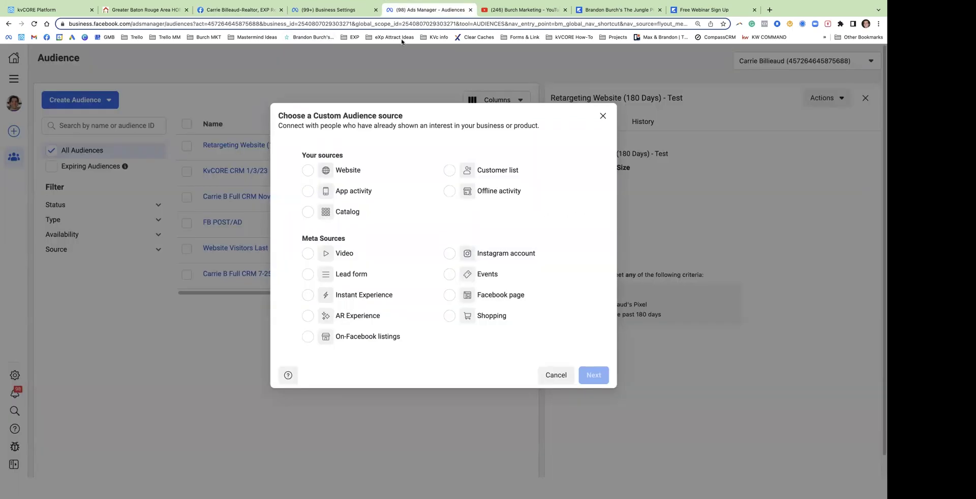
Choose Facebook page as the source, select the realtor's business page, and bring up the event types
click(491, 299)
click(593, 376)
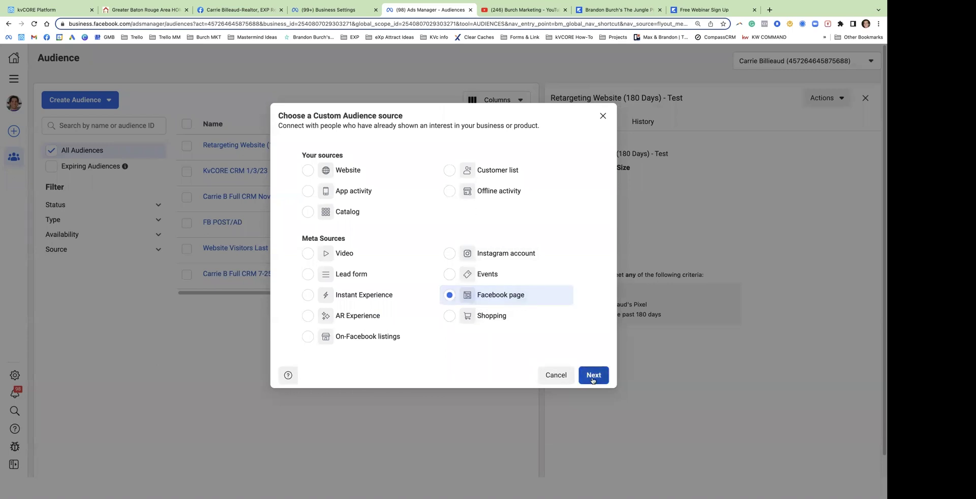
click(365, 203)
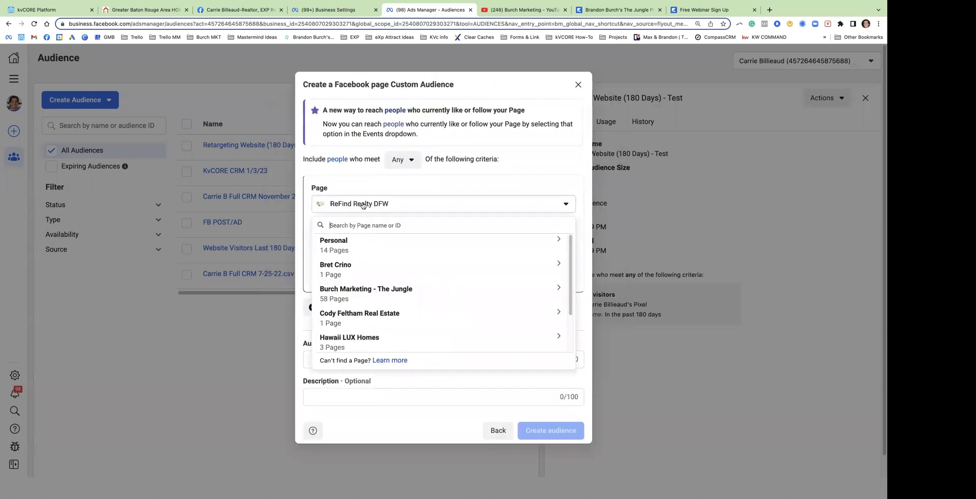
text(carr)
click(365, 267)
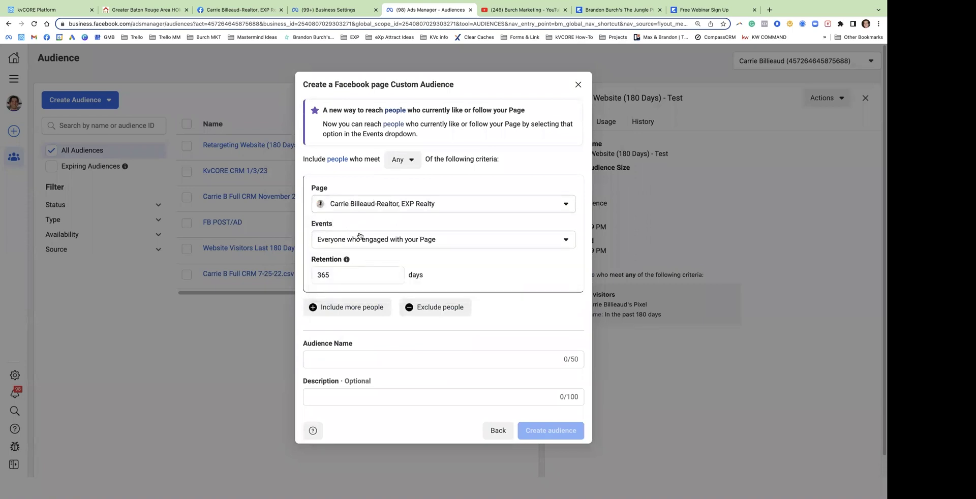
click(355, 239)
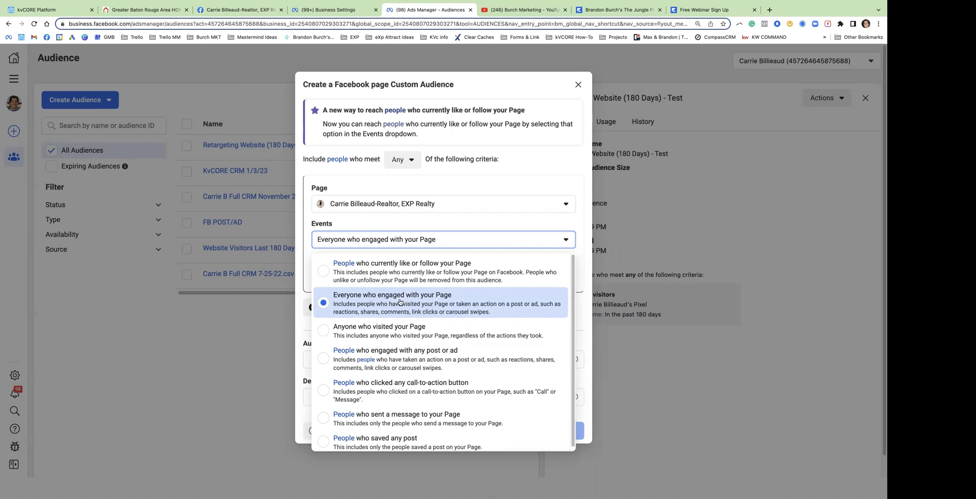
Keep everyone who engaged with the page and create the audience named 'Retargeting FB/Post/Ads'
click(404, 302)
click(330, 360)
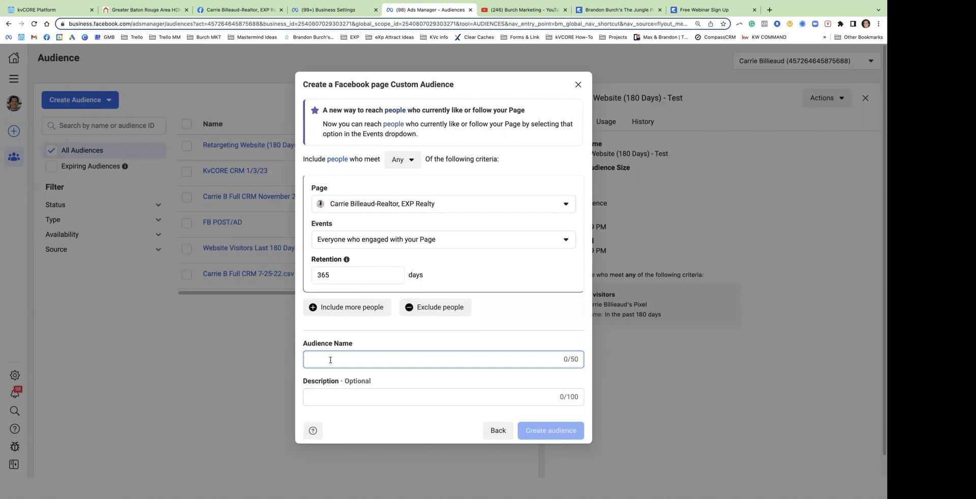
text(R)
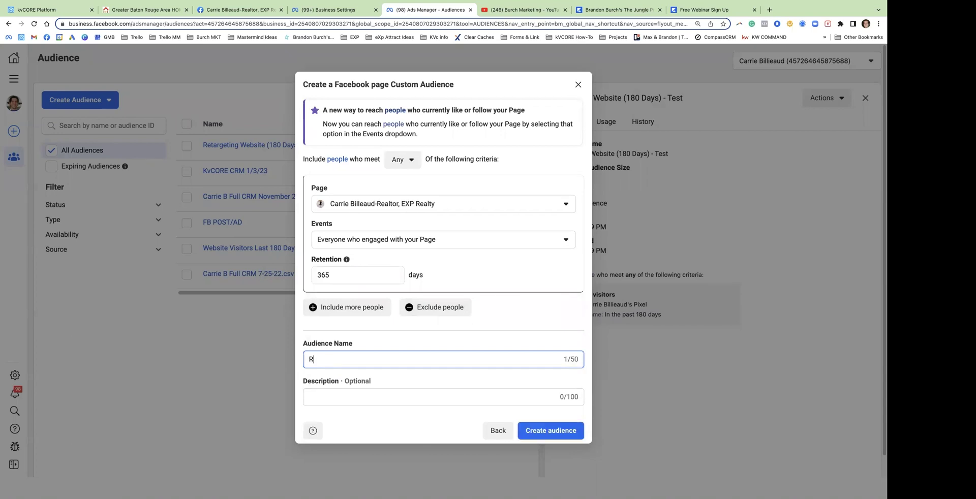
text(etargeting FB/Post/Ads)
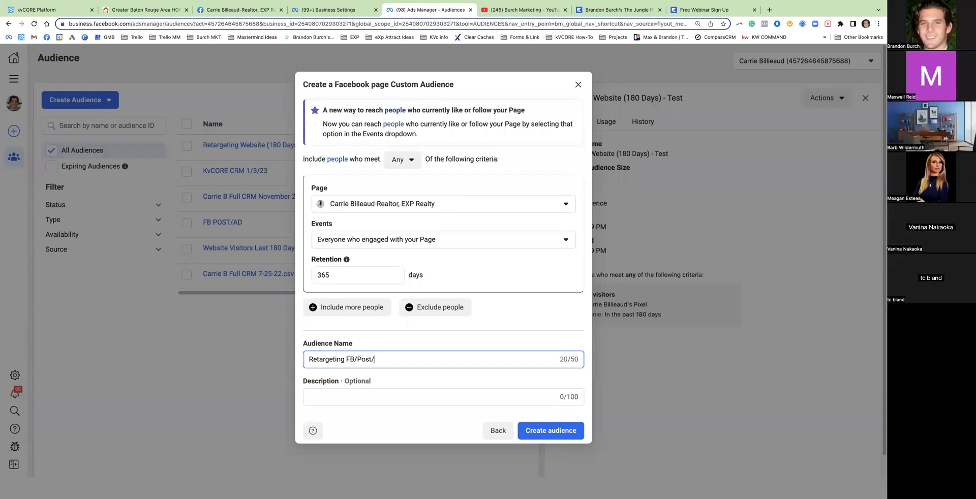
click(549, 439)
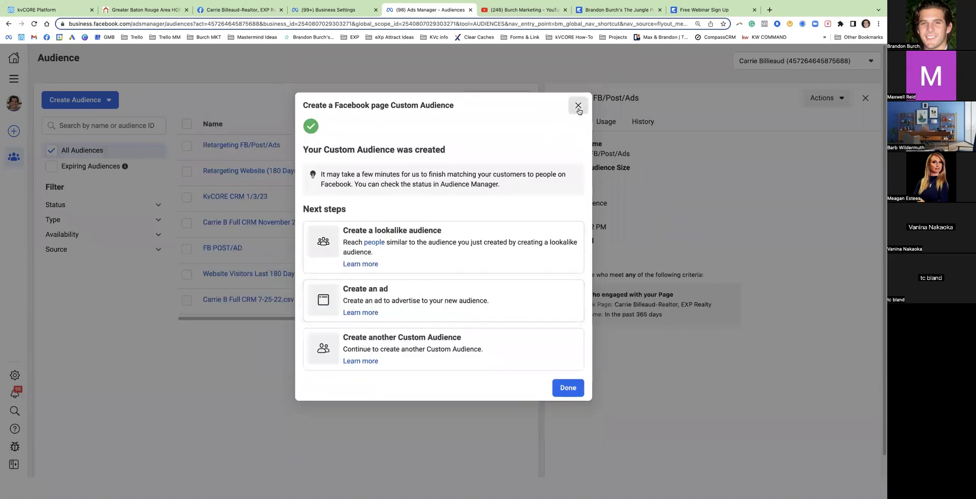
Dismiss the audience-created confirmation and start another Custom Audience from Create Audience
click(577, 105)
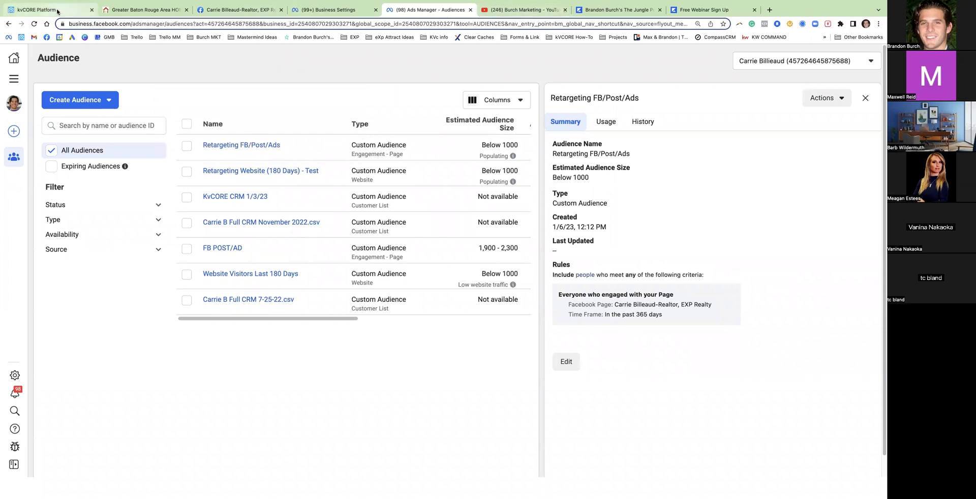
click(76, 100)
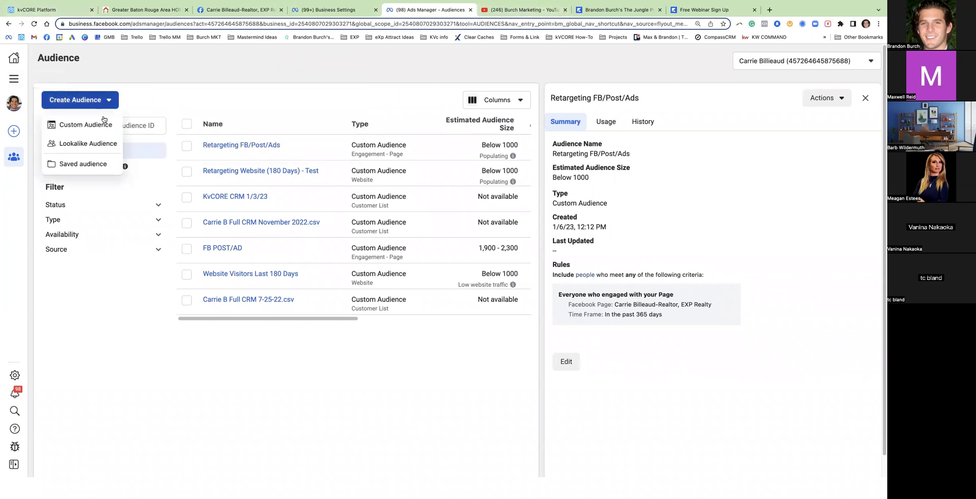
click(85, 127)
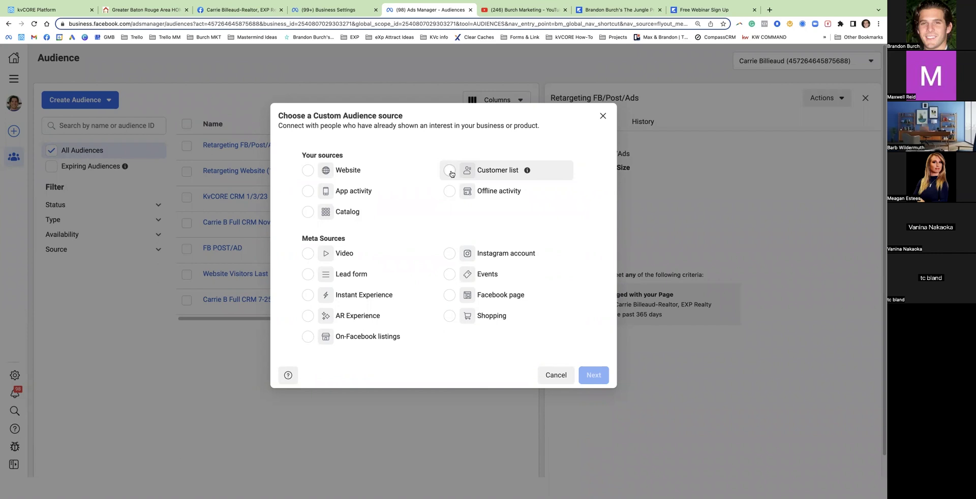
Choose Customer list as the audience source, continue to list preparation, then switch to kvCORE
click(449, 171)
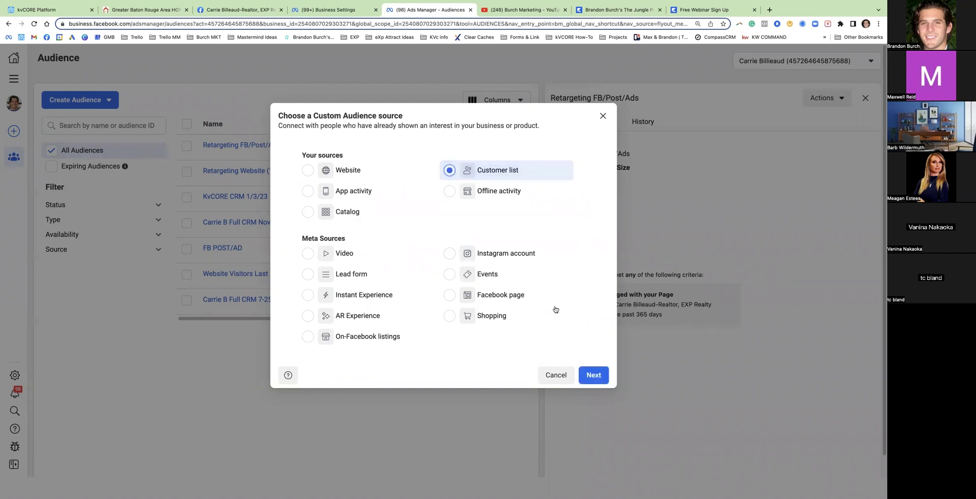
click(594, 376)
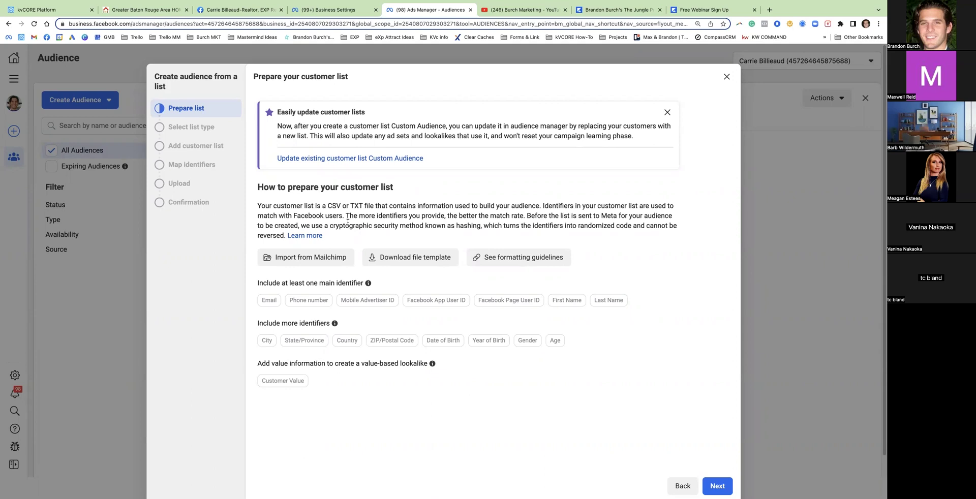
click(66, 10)
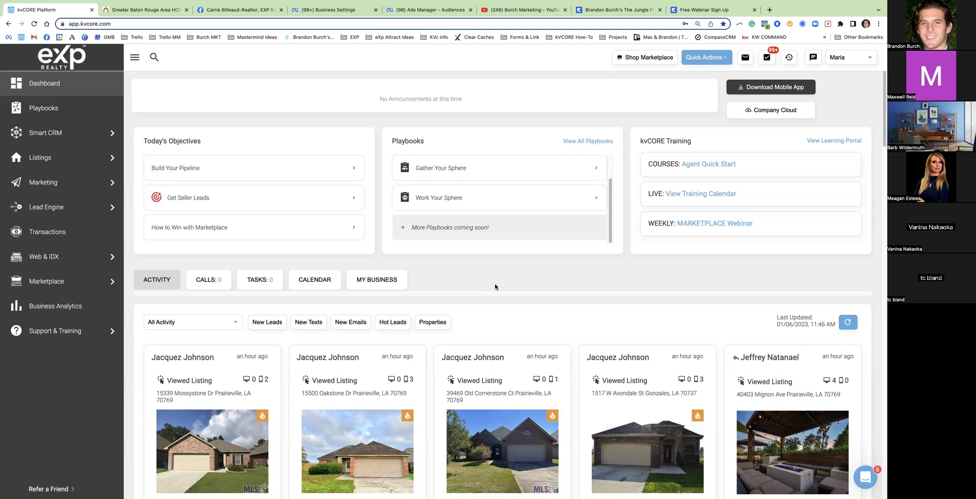
Export all contacts from kvCORE's All Contacts list, then switch to the customer list spreadsheet
click(48, 134)
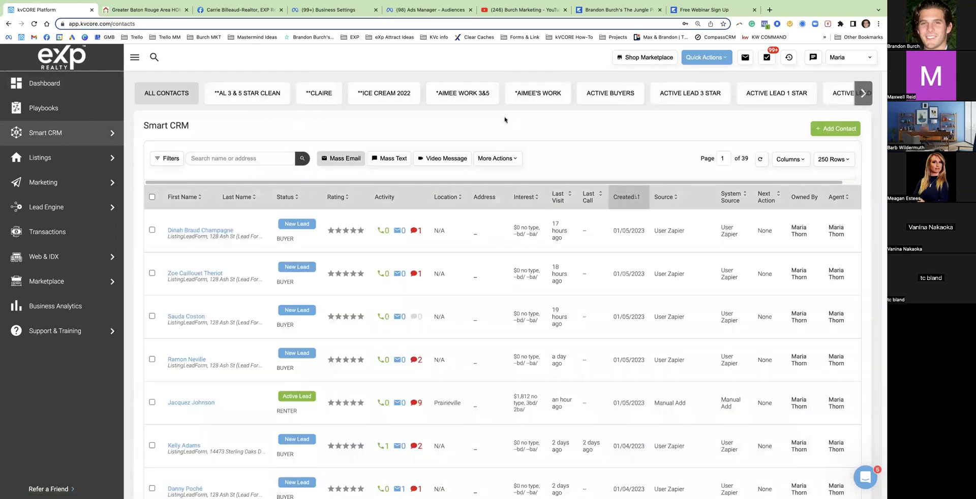
click(503, 159)
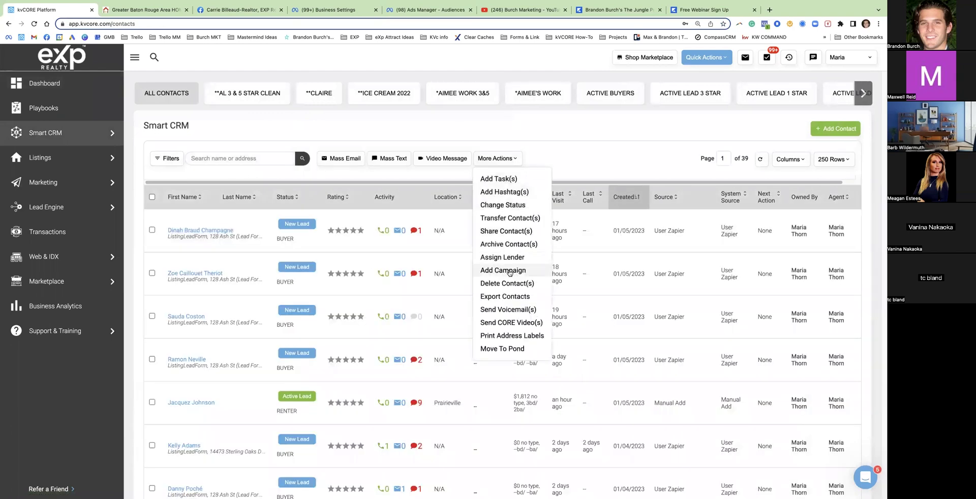
click(505, 297)
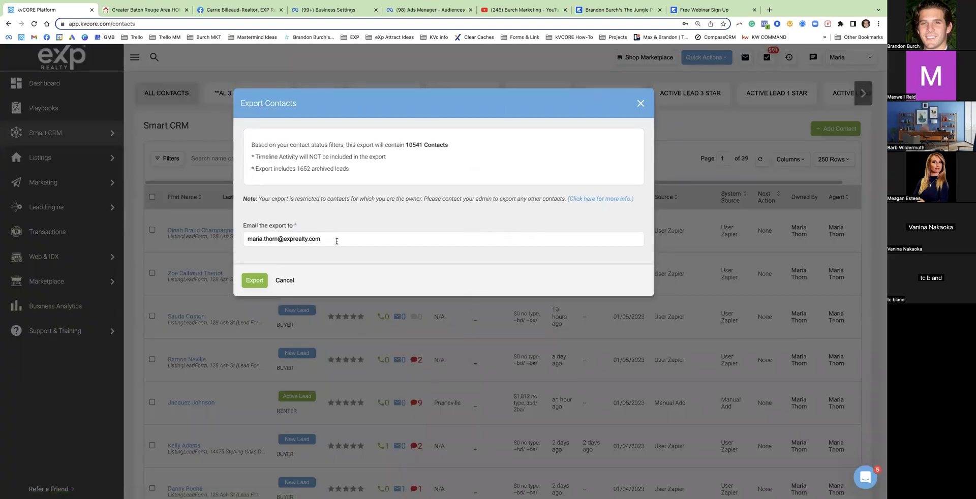
triple_click(303, 238)
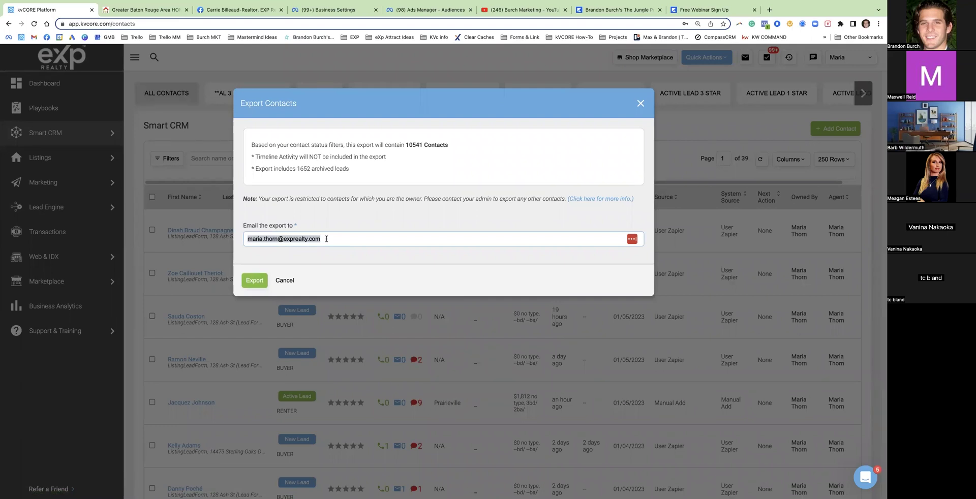
click(326, 238)
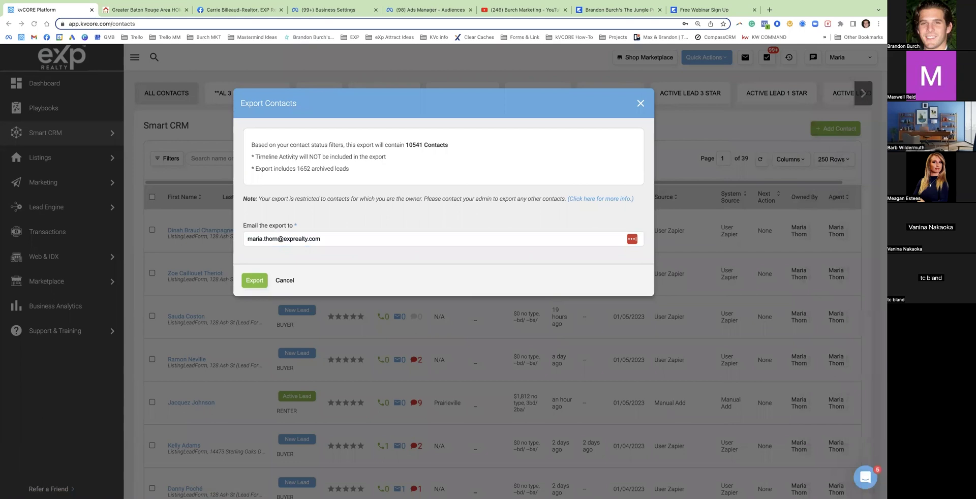
click(561, 17)
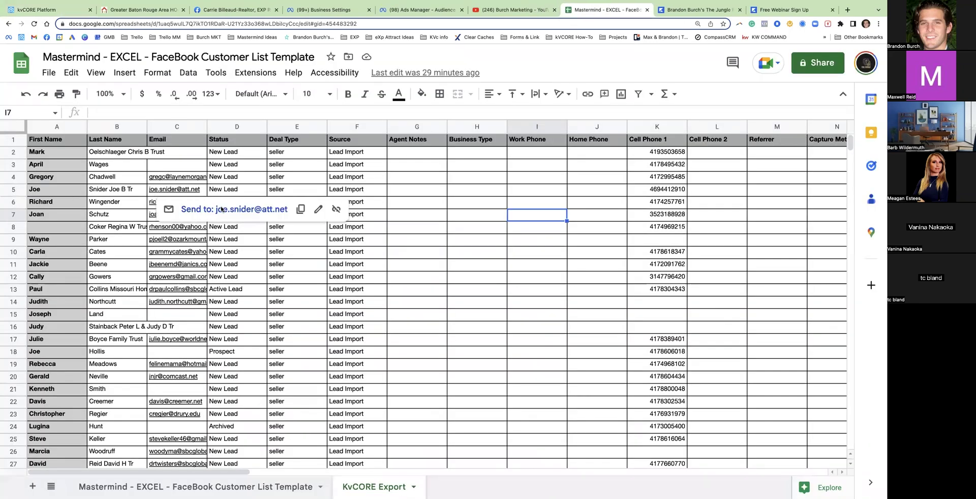
Select the First Name, Last Name, Email and Status columns on the KvCORE Export sheet
click(425, 215)
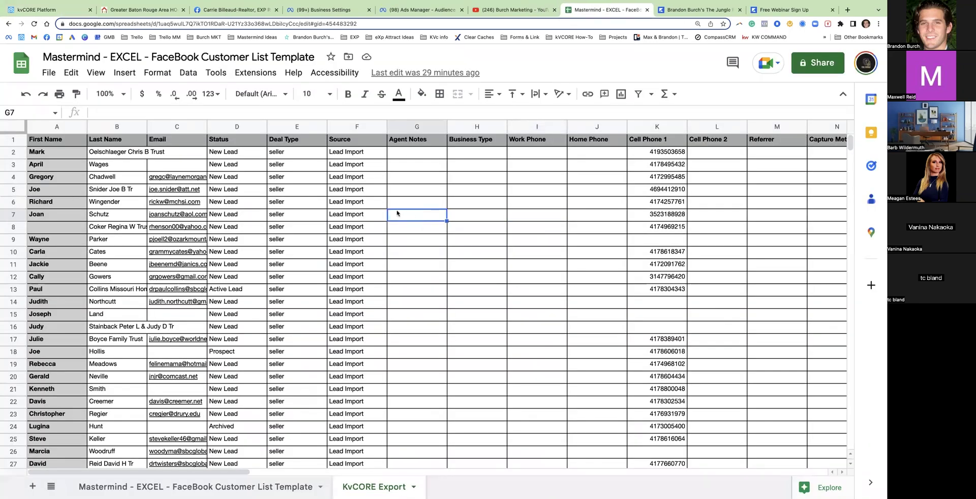
click(4, 130)
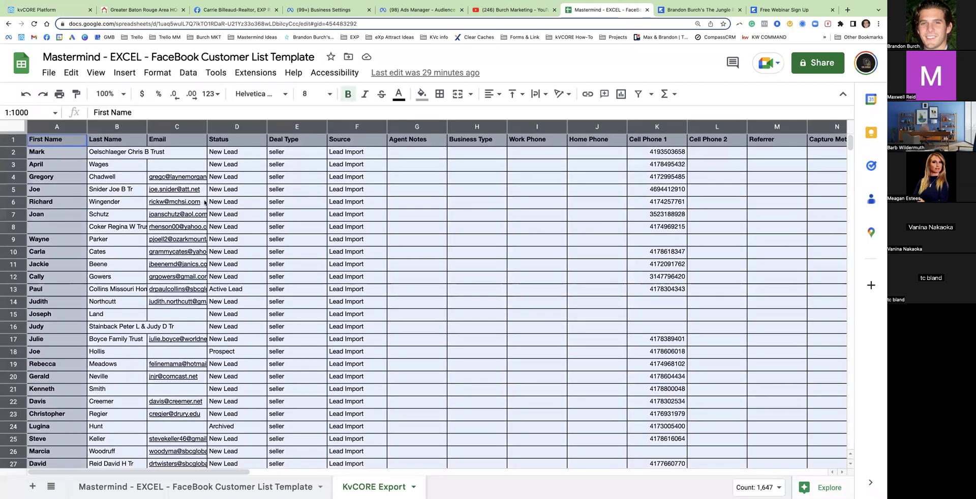
click(57, 127)
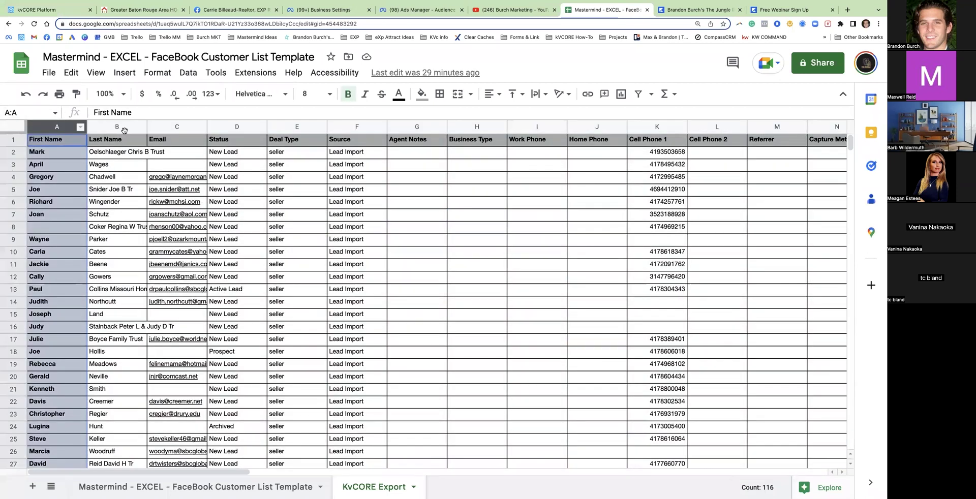
click(124, 127)
click(168, 127)
click(244, 128)
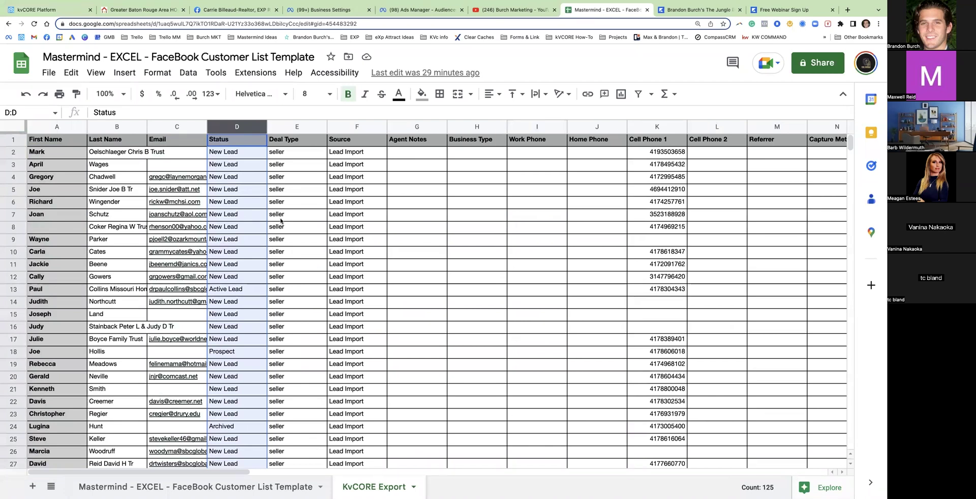
Switch to the Mastermind FaceBook Customer List Template sheet and clear the selection
mouse_move(160, 230)
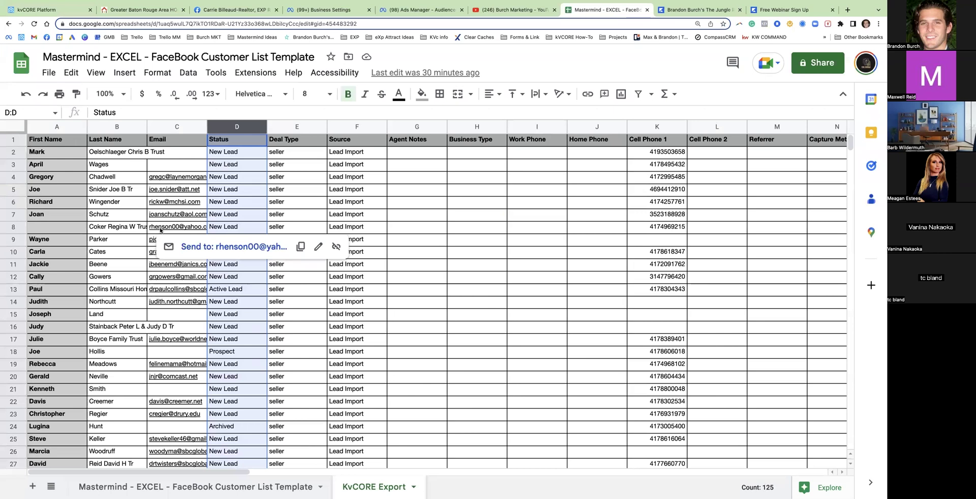
click(152, 486)
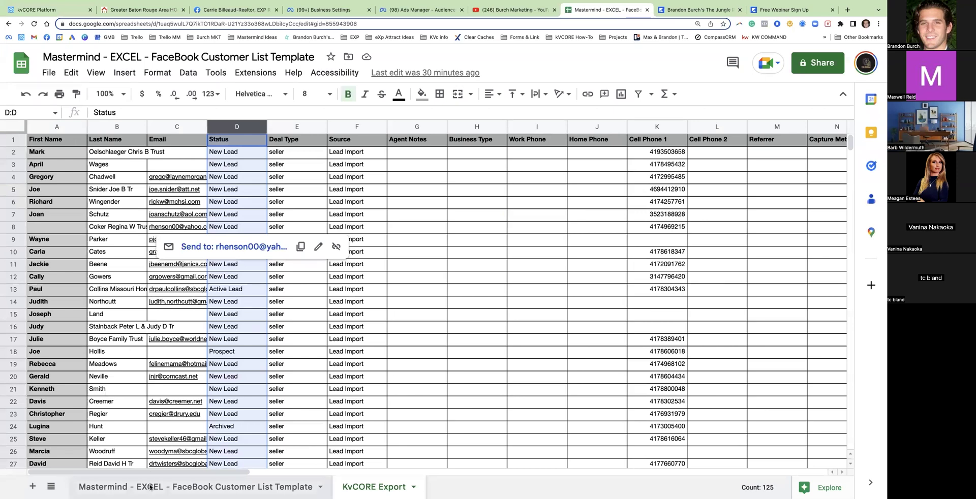
click(155, 253)
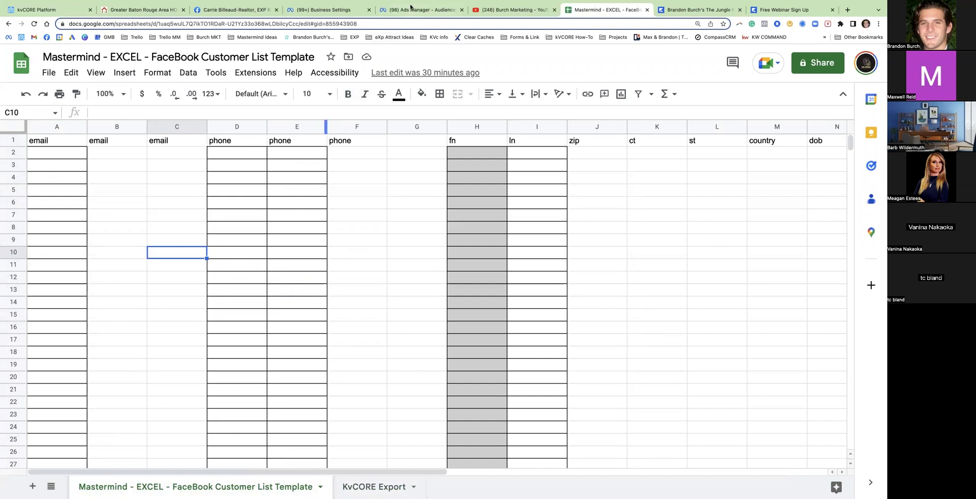
Compare the Ads Manager audiences page with the KvCORE Export data and the empty template
click(411, 10)
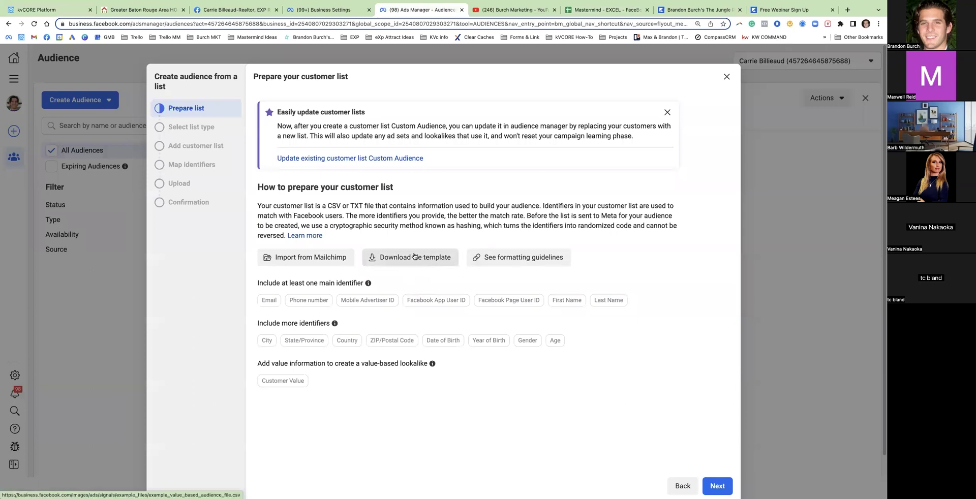
click(605, 10)
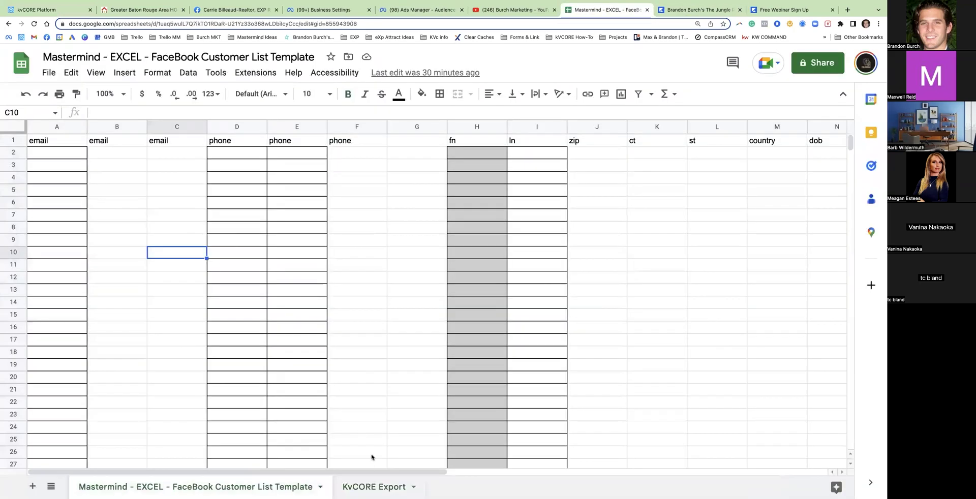
click(365, 487)
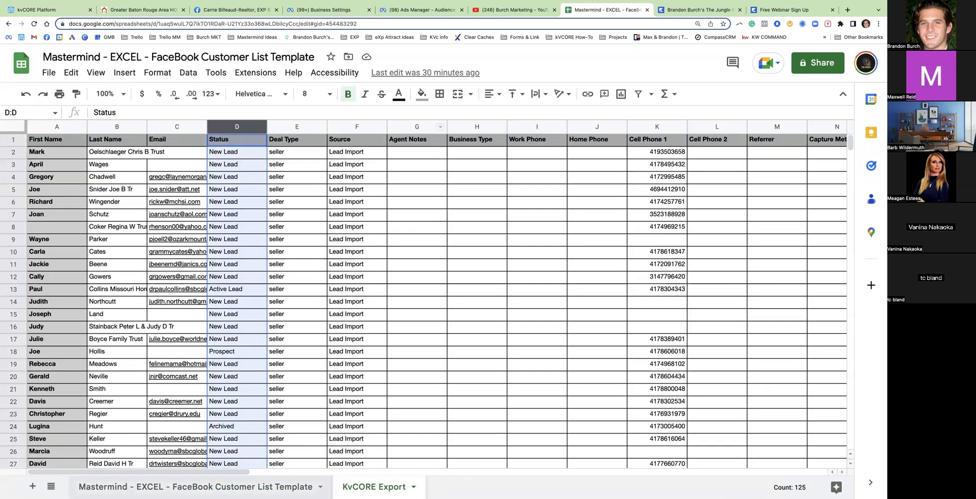
click(195, 487)
click(157, 187)
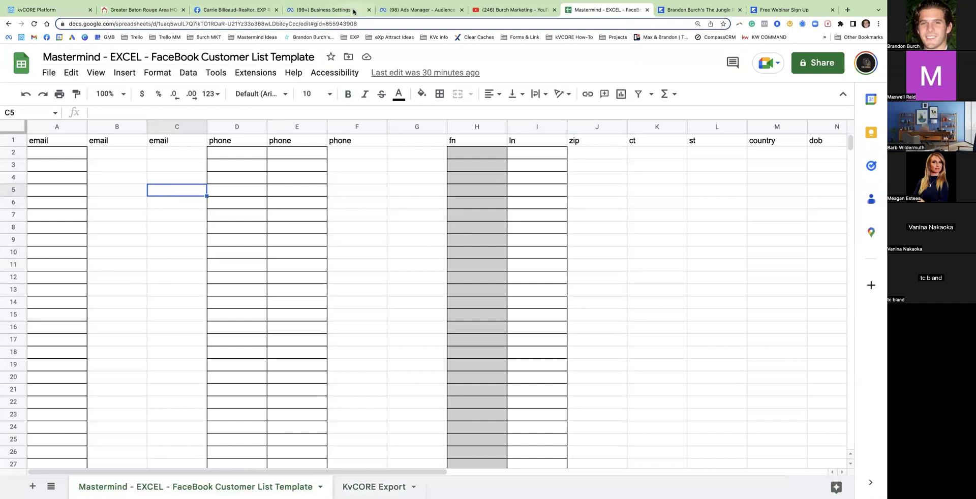
Review Facebook's customer list preparation guidance, then return to the KvCORE Export sheet
click(411, 12)
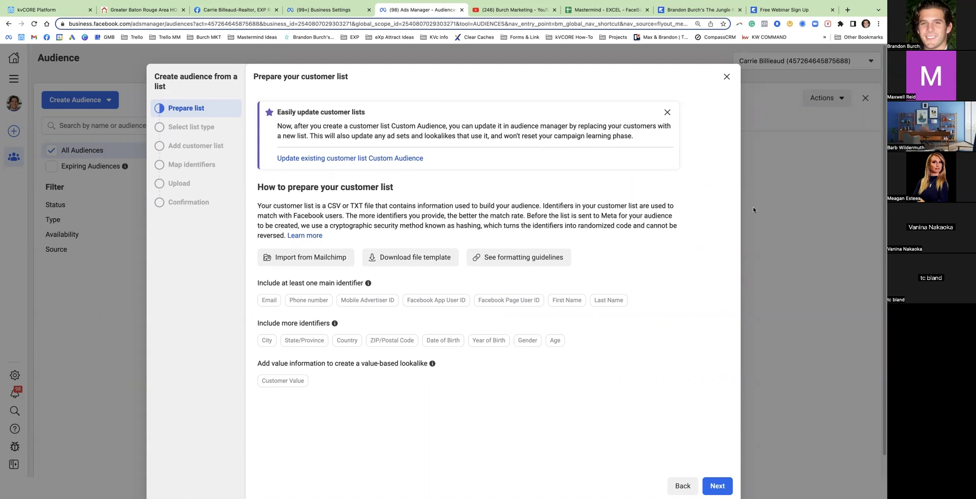
click(608, 11)
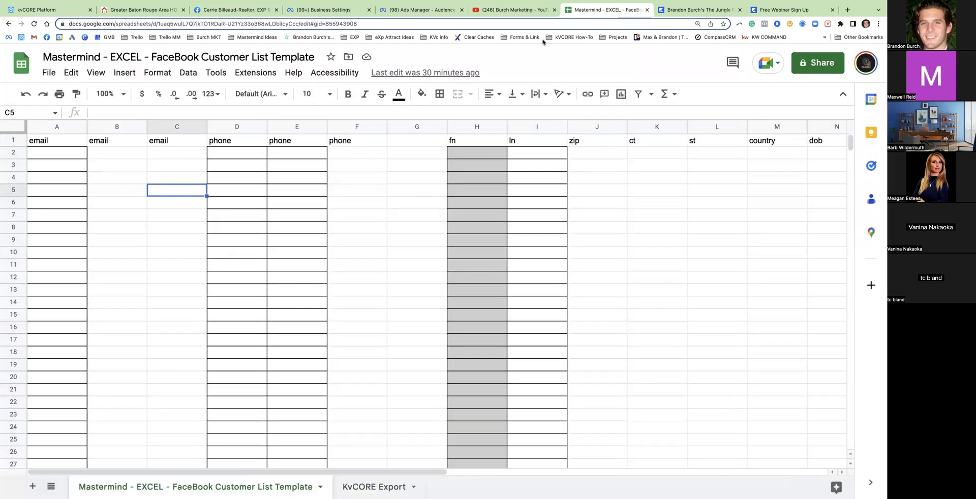
click(374, 486)
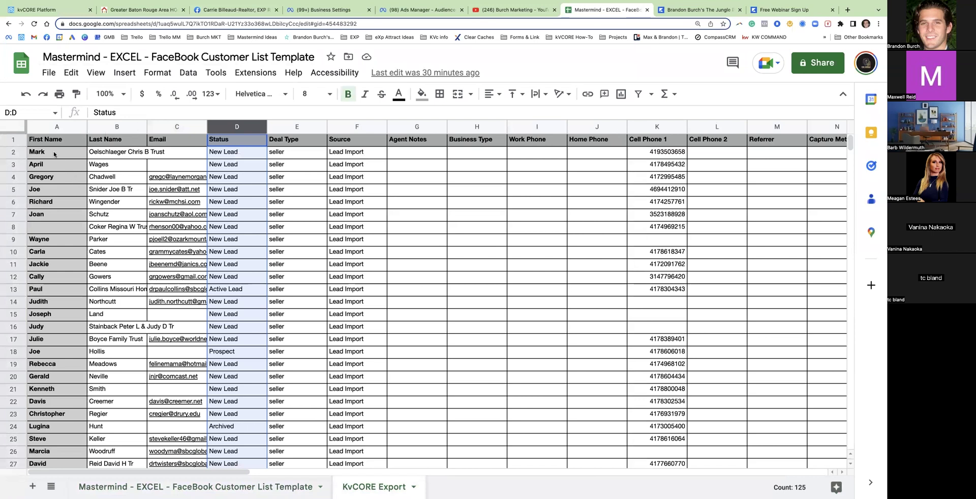
Paste the leads' First Name and Last Name columns into the template's fn and ln columns at H2
drag(72, 127, 117, 126)
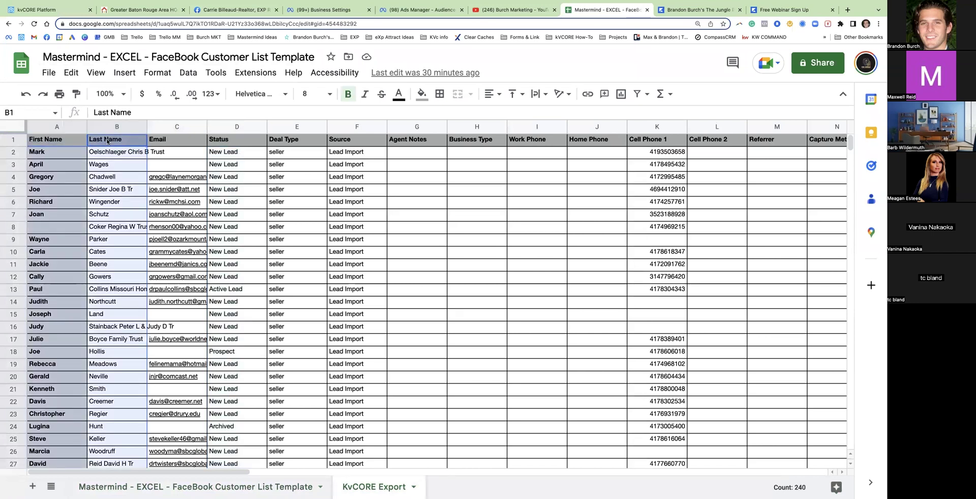
click(196, 486)
click(478, 127)
click(519, 127)
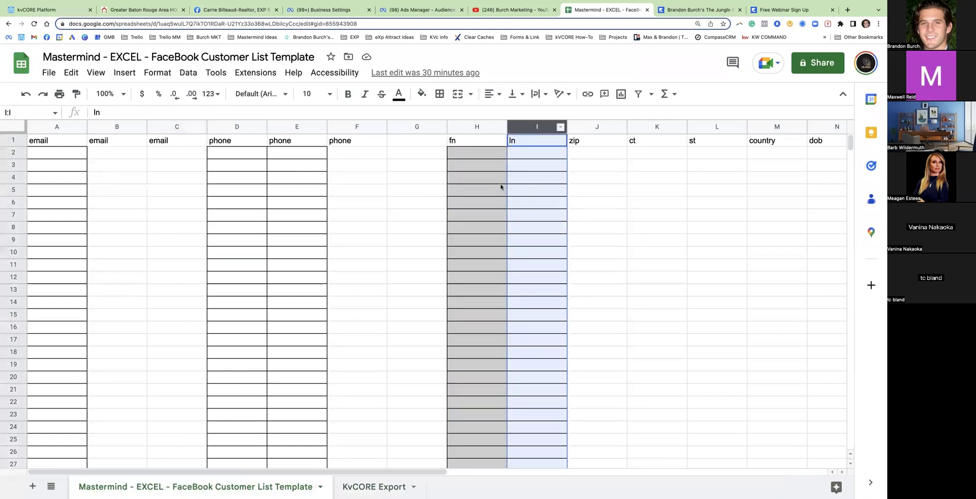
click(490, 189)
click(489, 153)
key(ctrl+v)
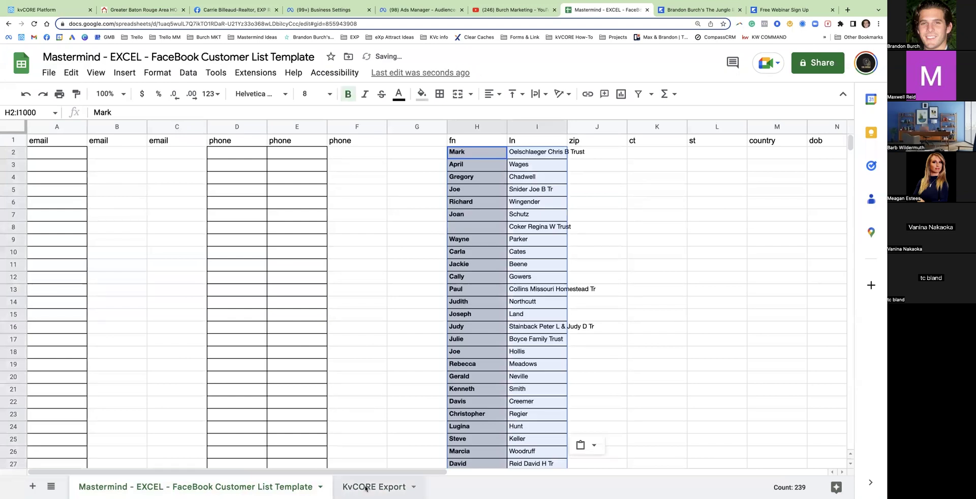
Take the leads' Email column from KvCORE Export and locate the template's three email columns
click(367, 486)
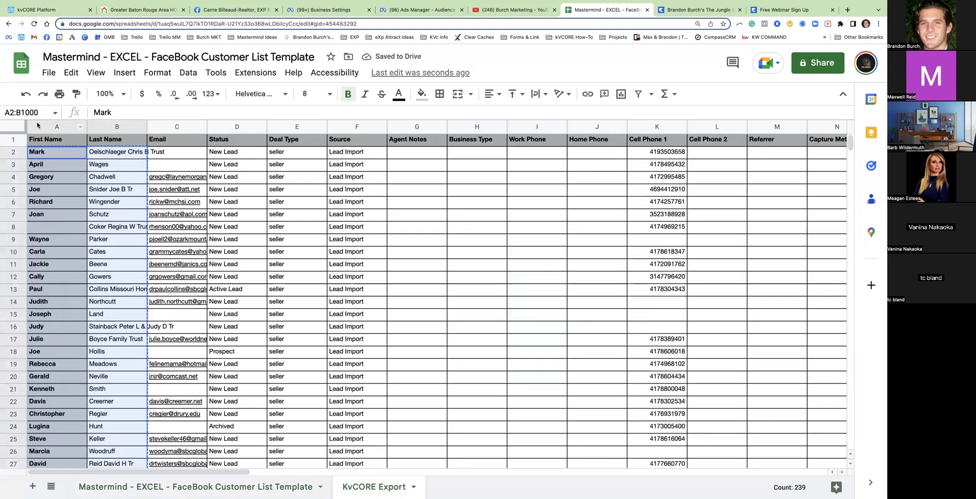
click(178, 127)
click(196, 487)
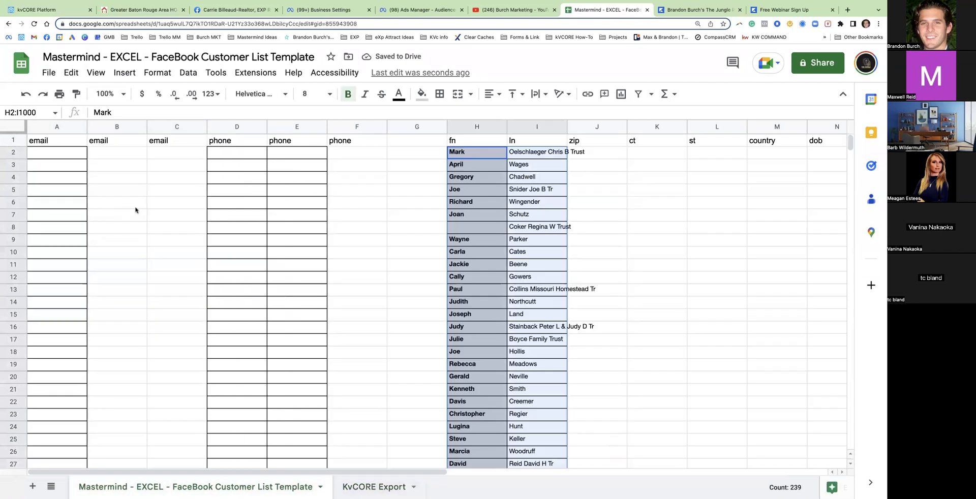
drag(51, 127, 197, 133)
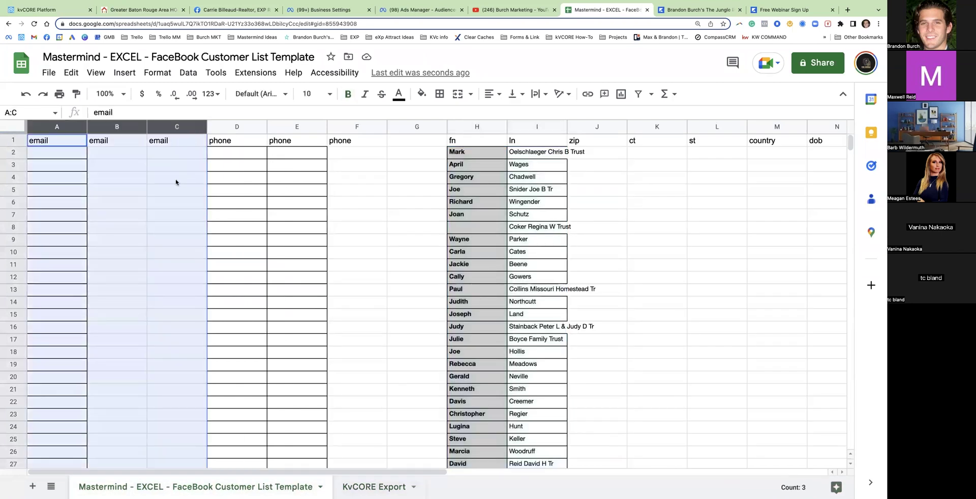
click(139, 165)
drag(72, 127, 199, 127)
click(122, 213)
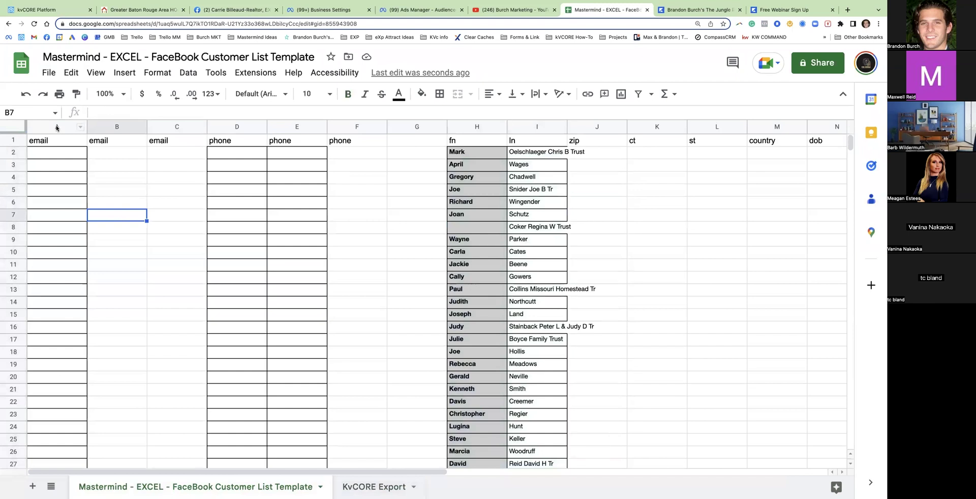
Paste the lead emails into the template's first email column starting at A2
click(56, 127)
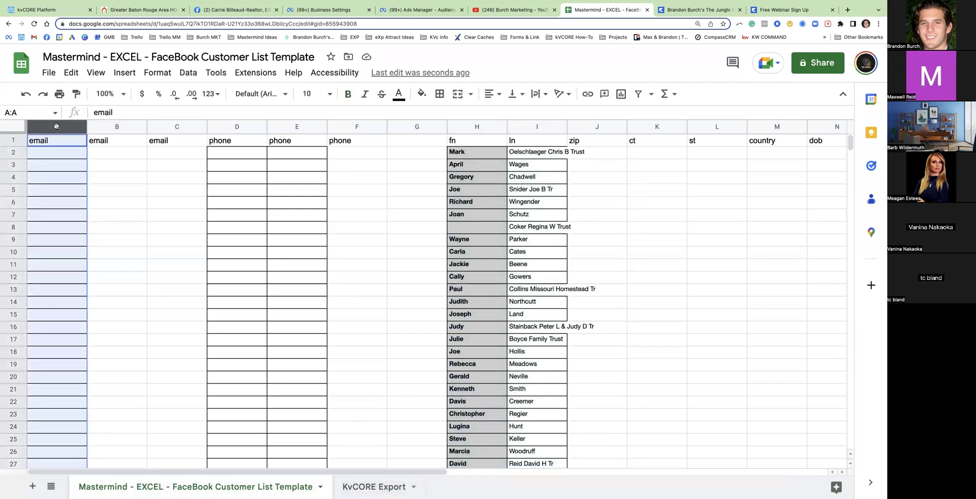
click(51, 154)
key(ctrl+v)
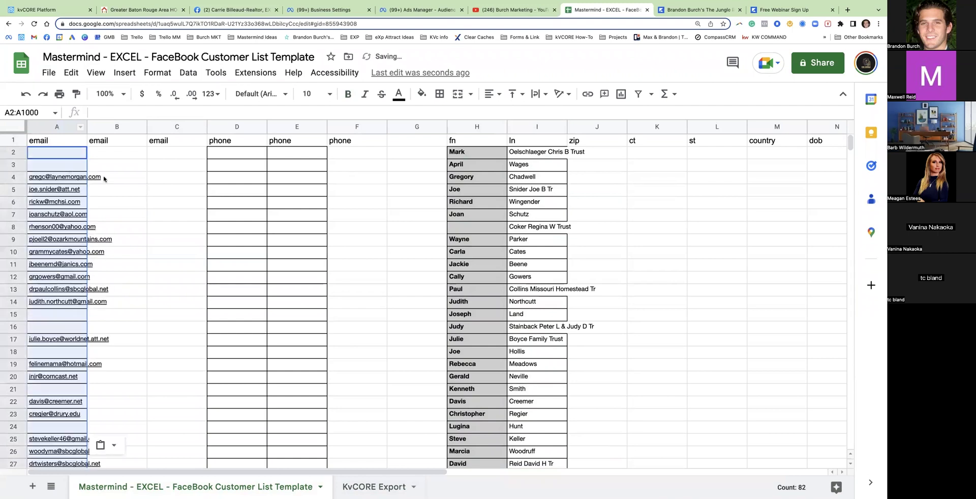
Copy the Cell Phone 1 numbers from KvCORE Export into the template's phone column at D2
click(243, 127)
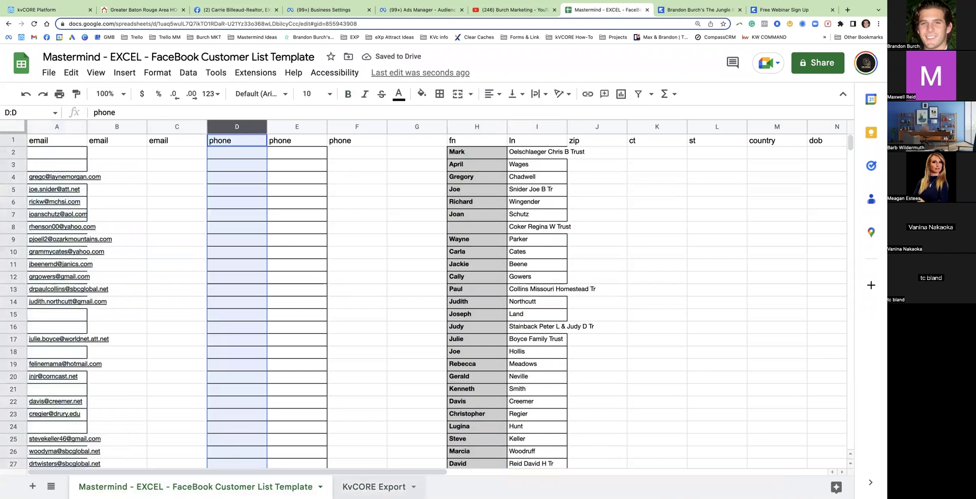
click(396, 480)
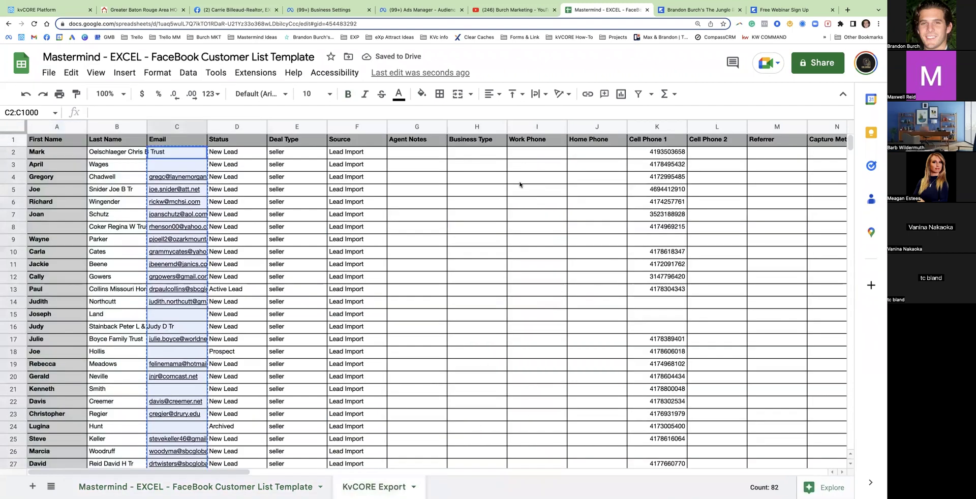
click(656, 127)
key(ctrl+c)
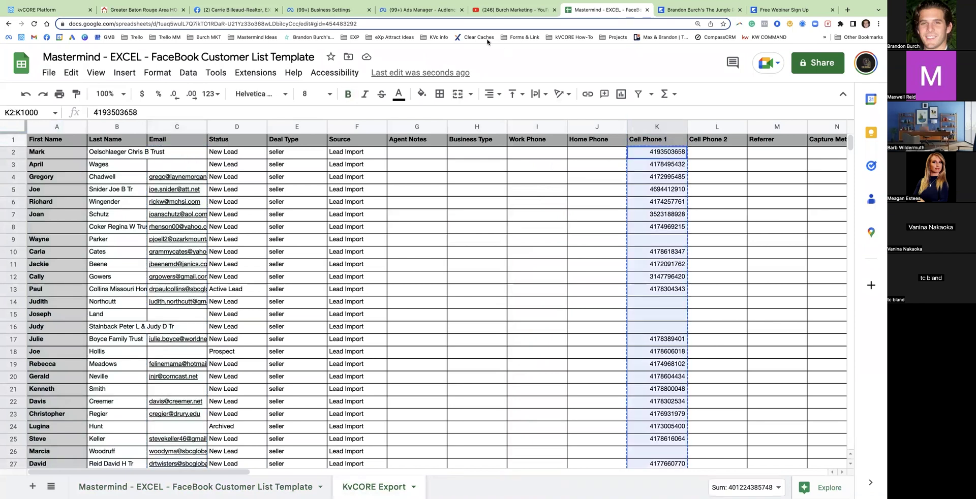
click(143, 483)
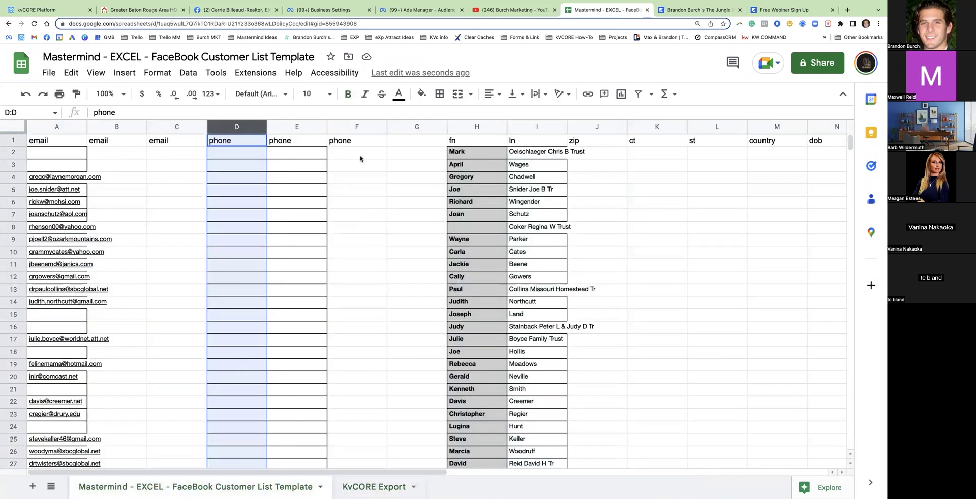
click(249, 153)
key(ctrl+v)
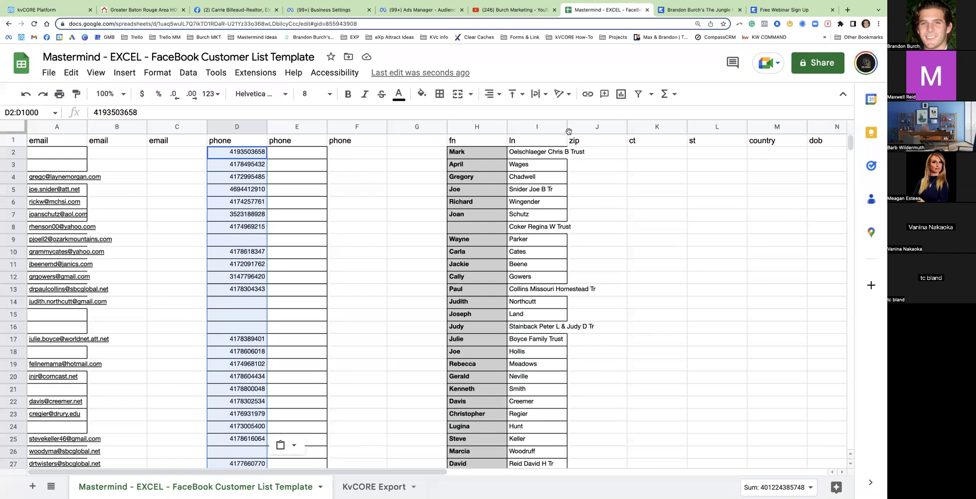
drag(678, 127, 733, 130)
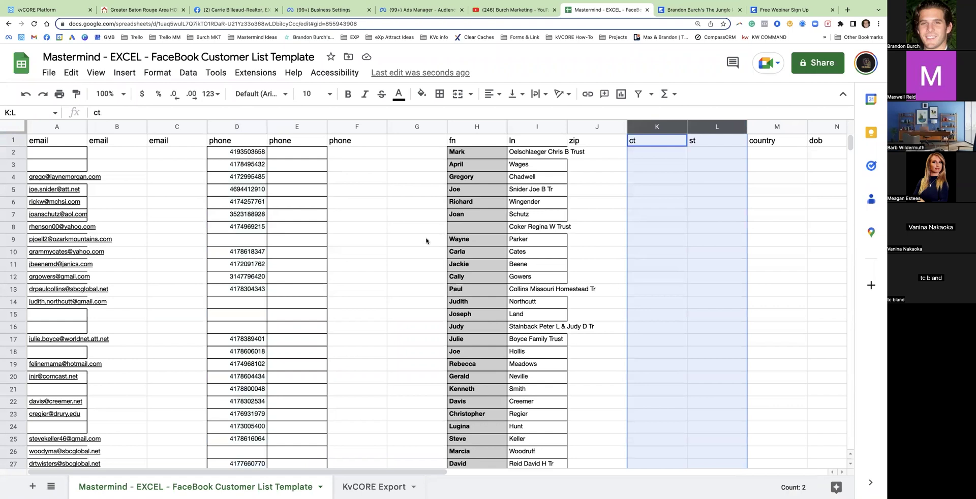
click(382, 229)
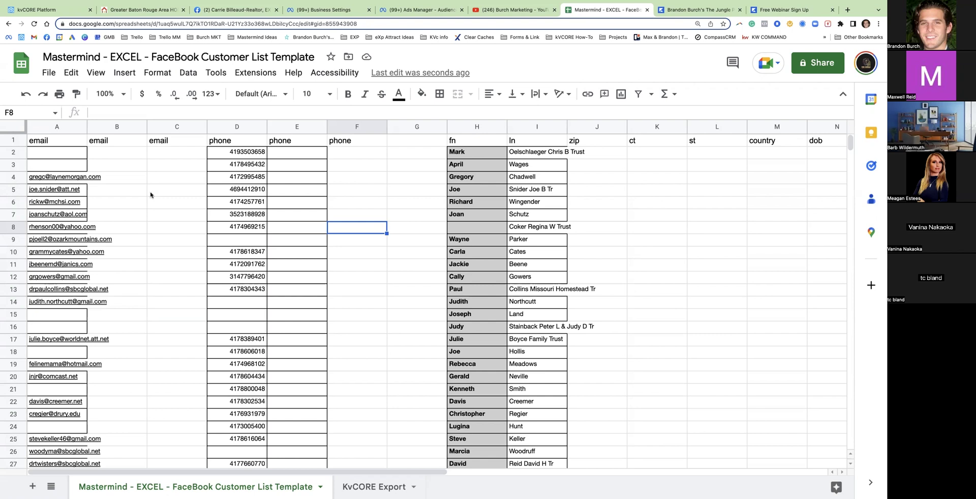
click(228, 128)
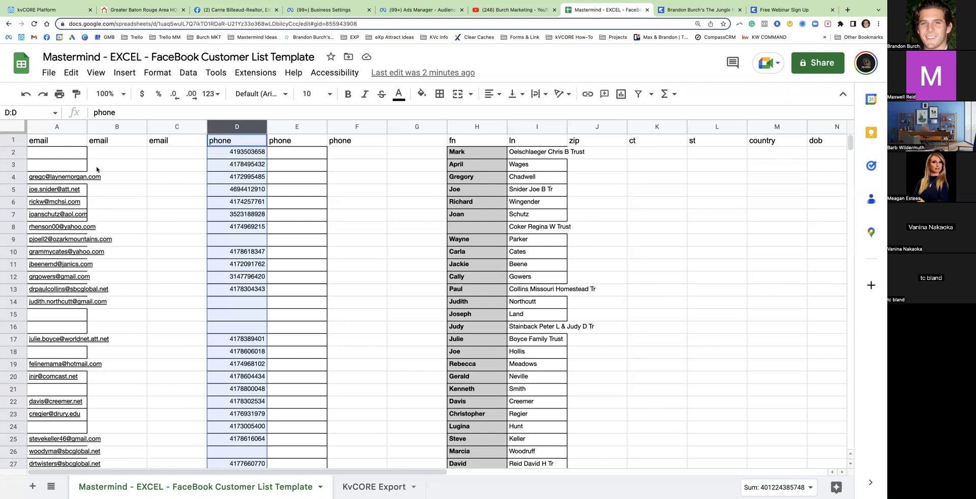
Download the Mastermind template sheet as a Comma Separated Values (.csv) file, then return to Ads Manager
click(350, 485)
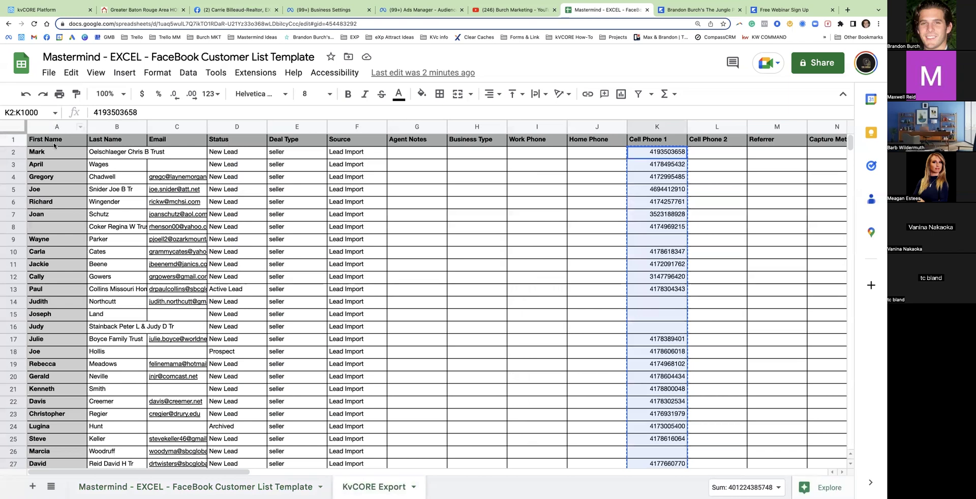
click(195, 486)
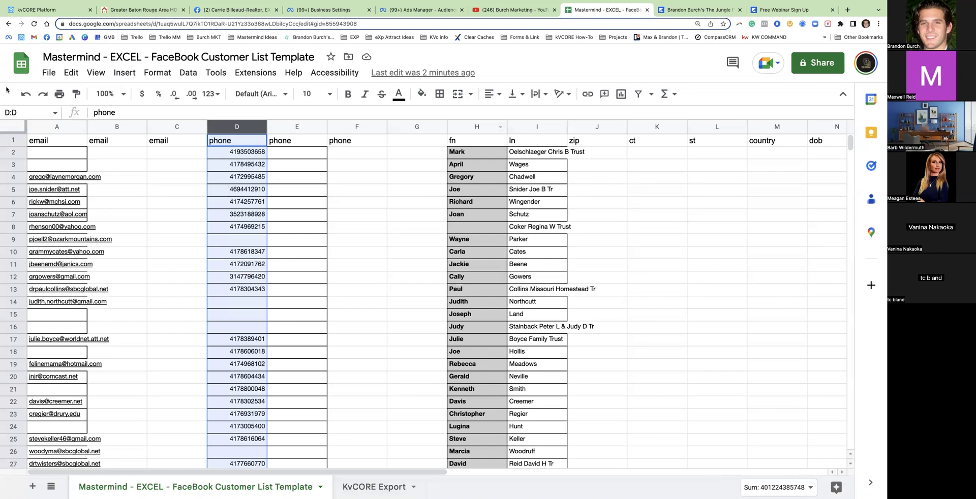
click(49, 72)
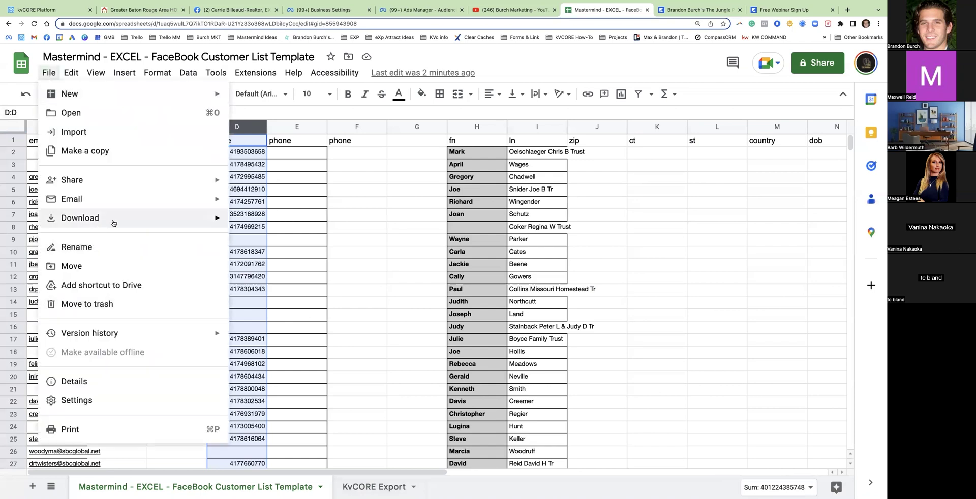
mouse_move(113, 223)
click(284, 300)
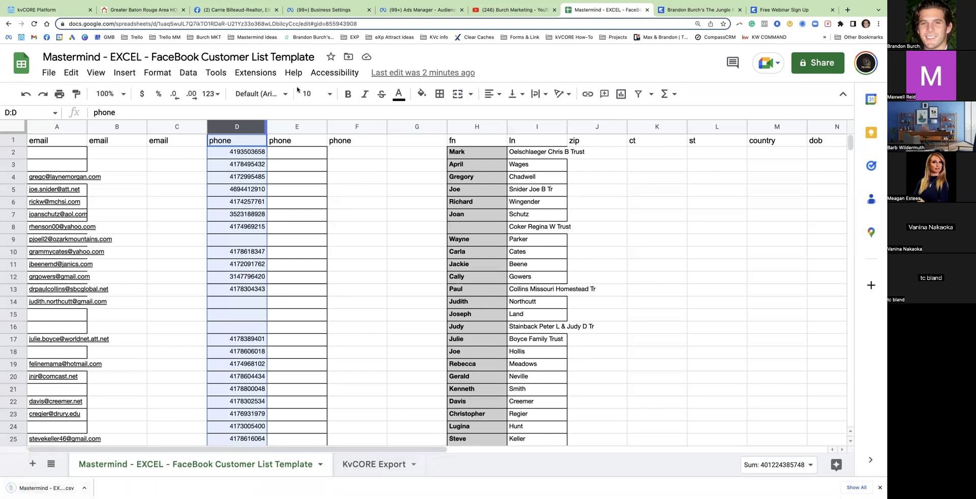
click(420, 10)
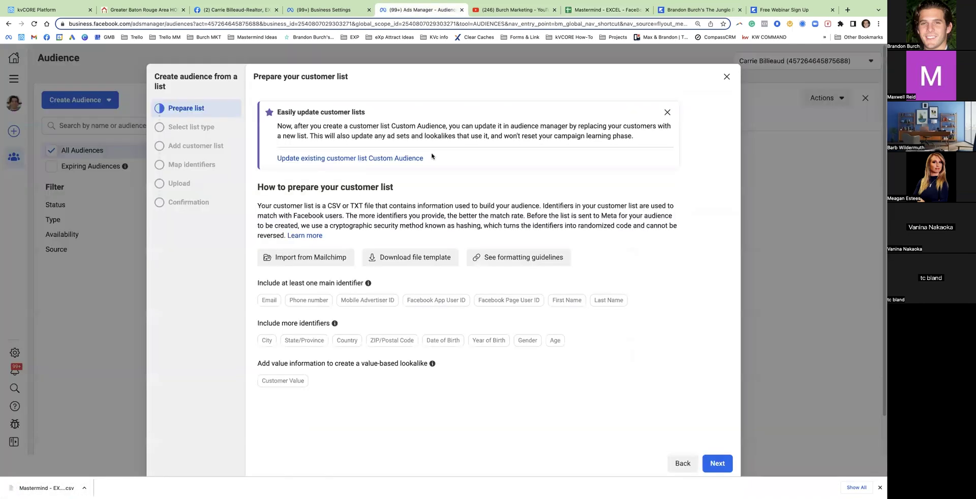
Start a new Customer list custom audience, answering No to customer value, and reach the upload step
click(727, 76)
click(108, 100)
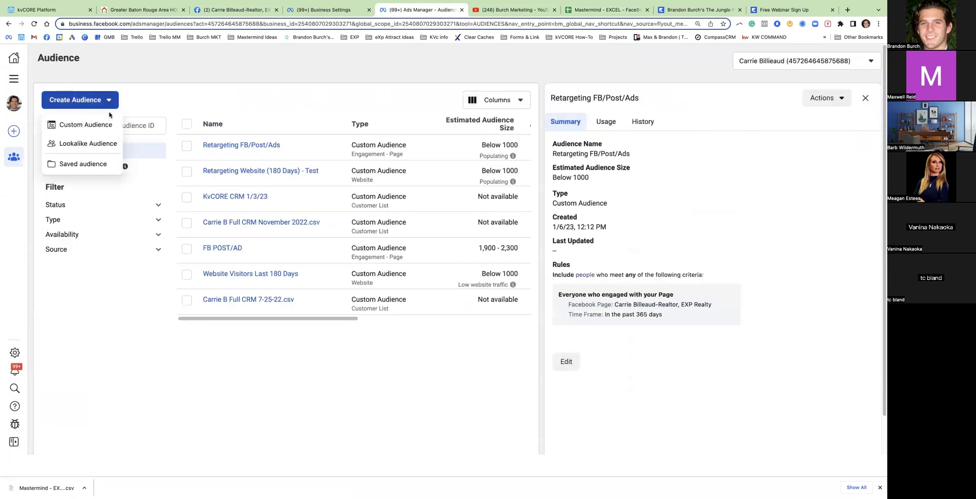
click(76, 125)
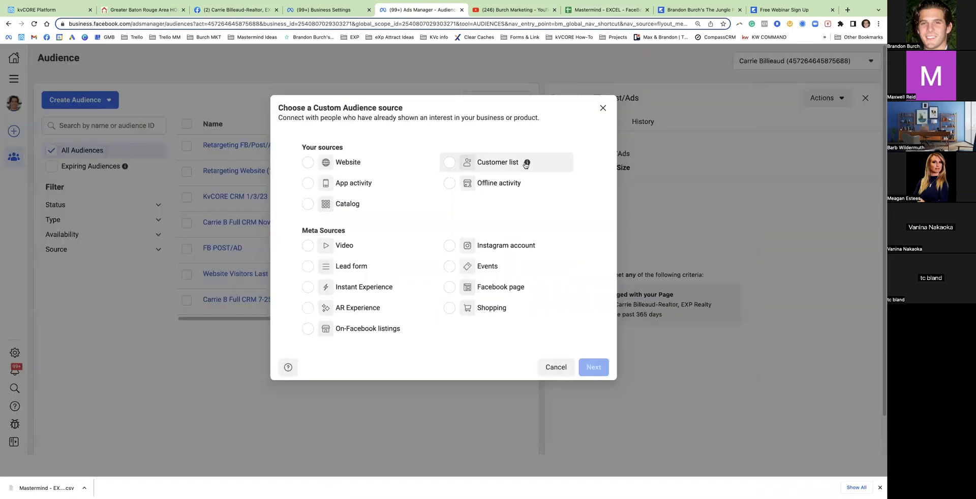
click(487, 169)
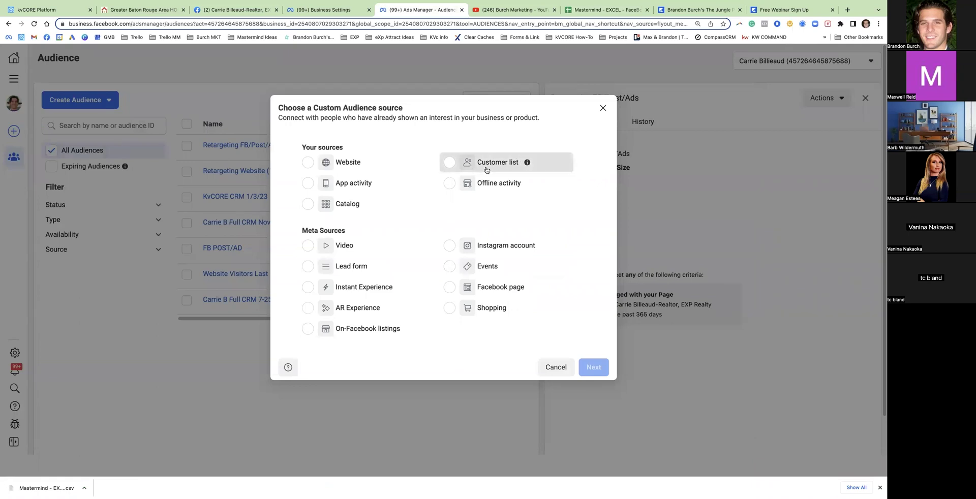
click(593, 367)
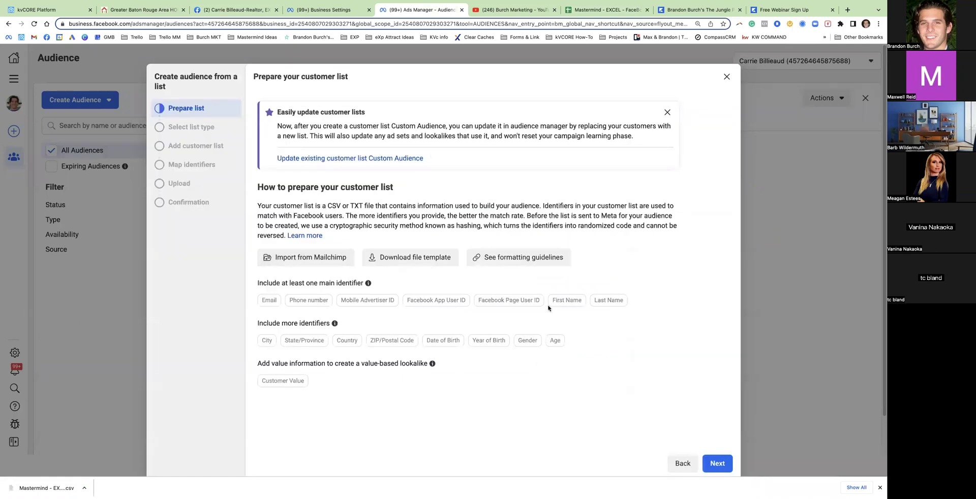
click(722, 463)
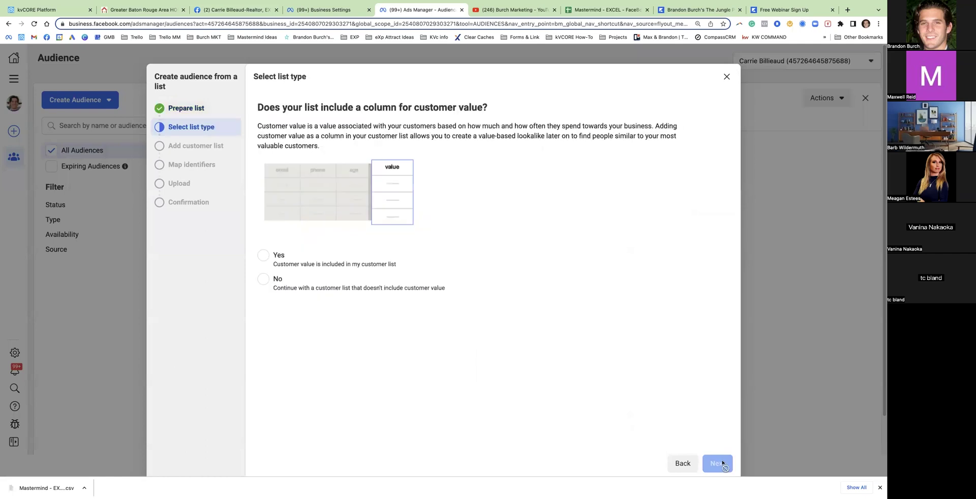
click(263, 281)
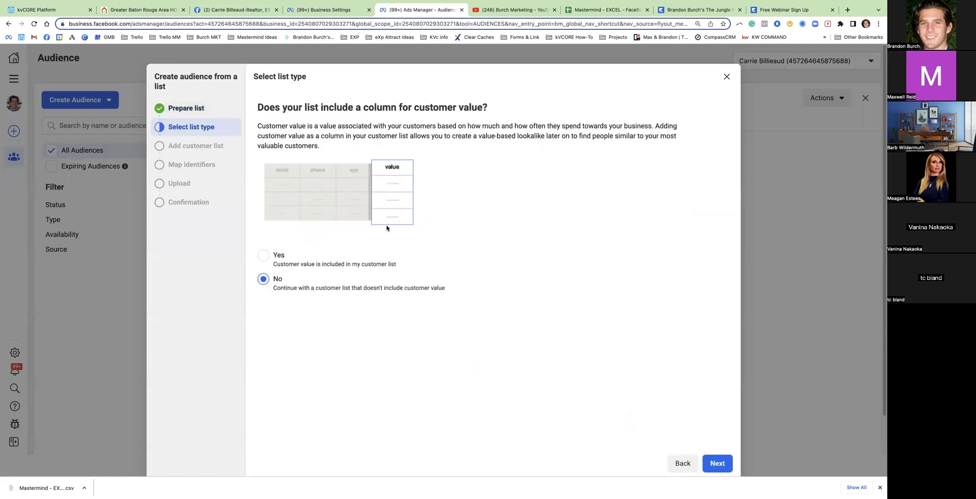
click(717, 463)
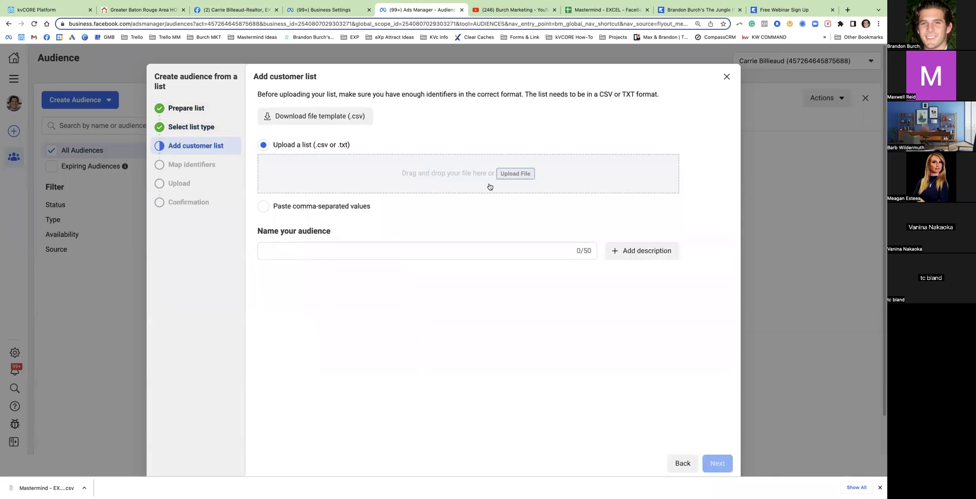
Upload the Mastermind customer list CSV from the Downloads folder
click(515, 173)
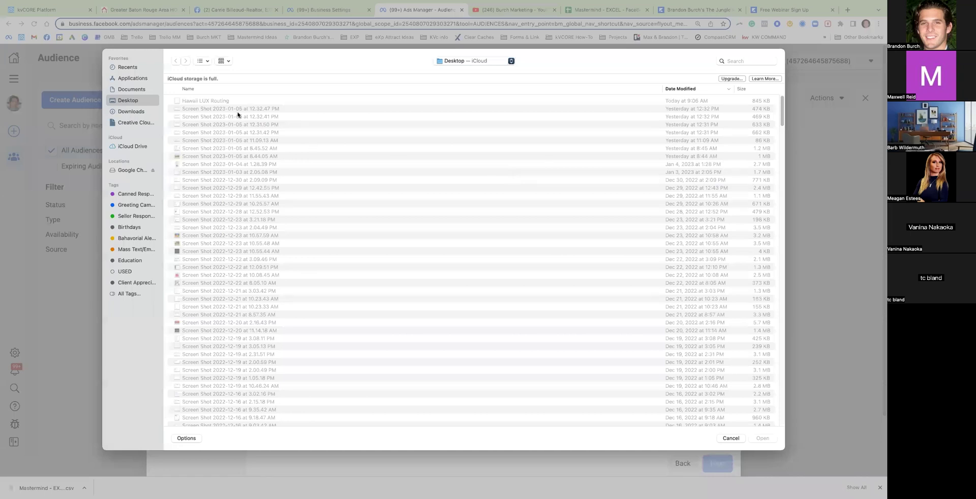
click(140, 112)
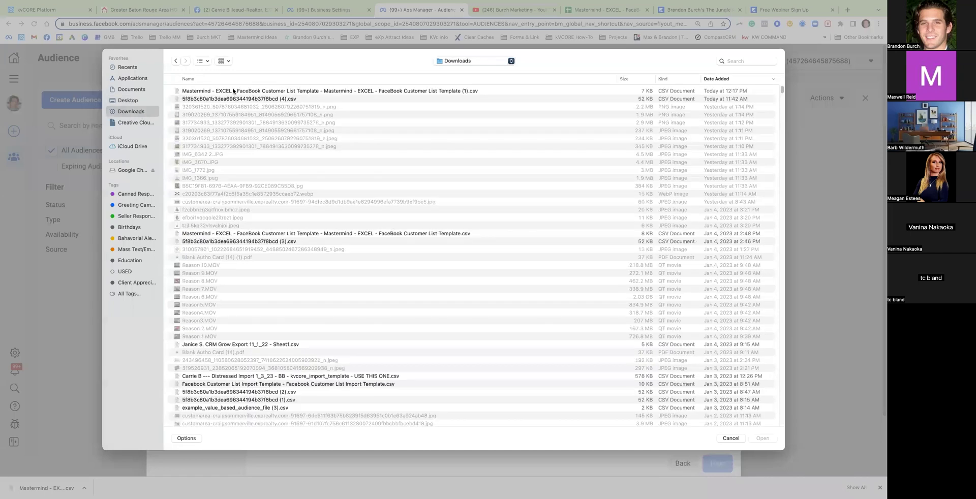
double_click(234, 91)
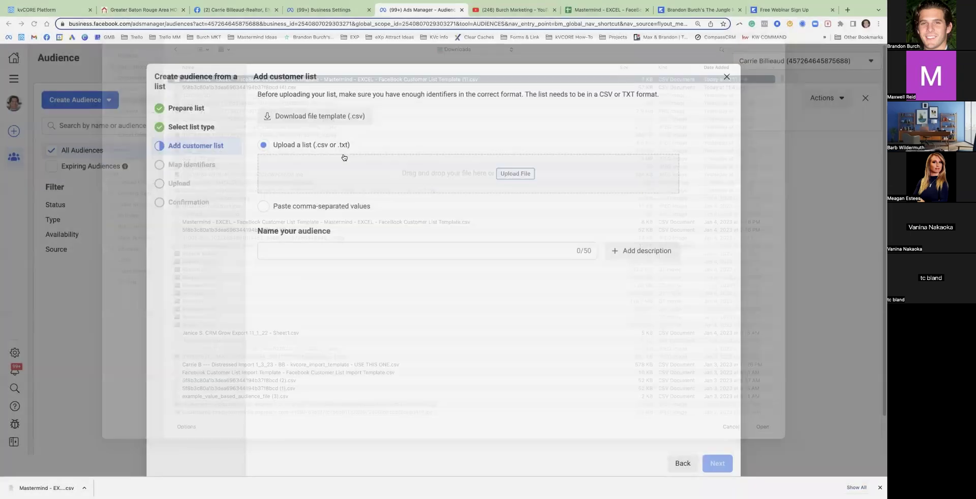
Name the new audience 'KvCORE CRM 1/6/23' after checking the list in the spreadsheet
triple_click(350, 293)
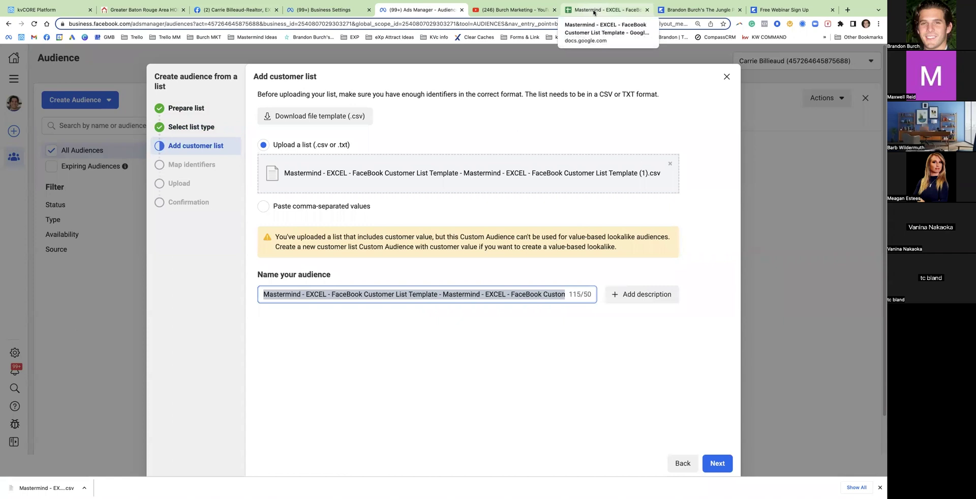
click(594, 12)
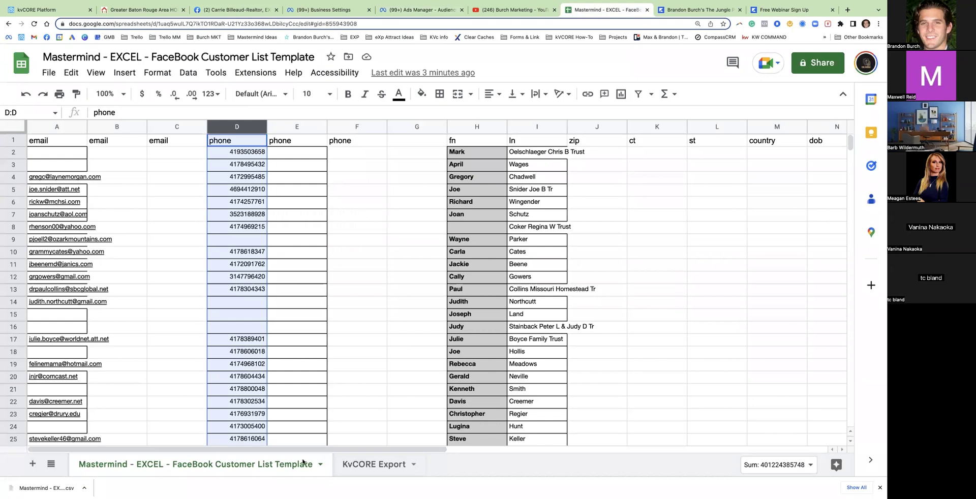
click(405, 15)
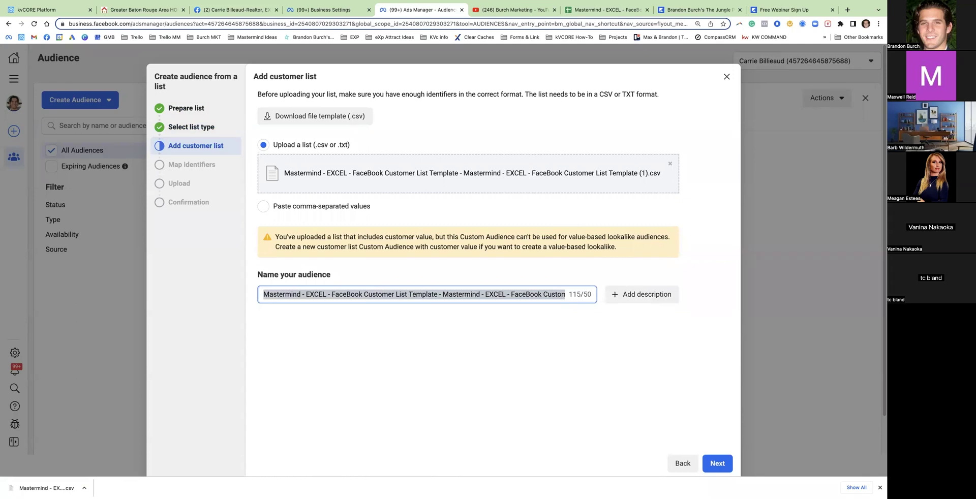
text(KvCORE CRM)
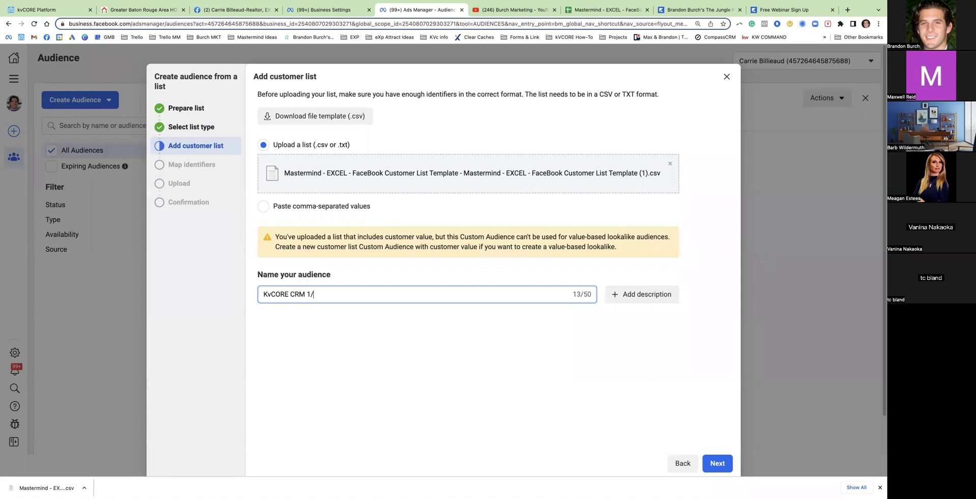
text(1/6/23)
drag(331, 294, 292, 294)
Import the 124 rows matched on email, phone, first and last name to create the audience
click(720, 467)
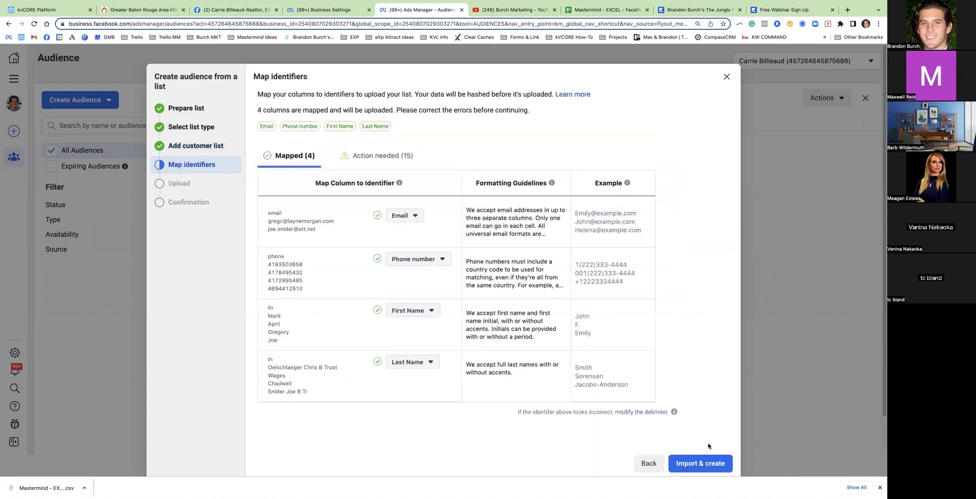
drag(404, 128, 260, 126)
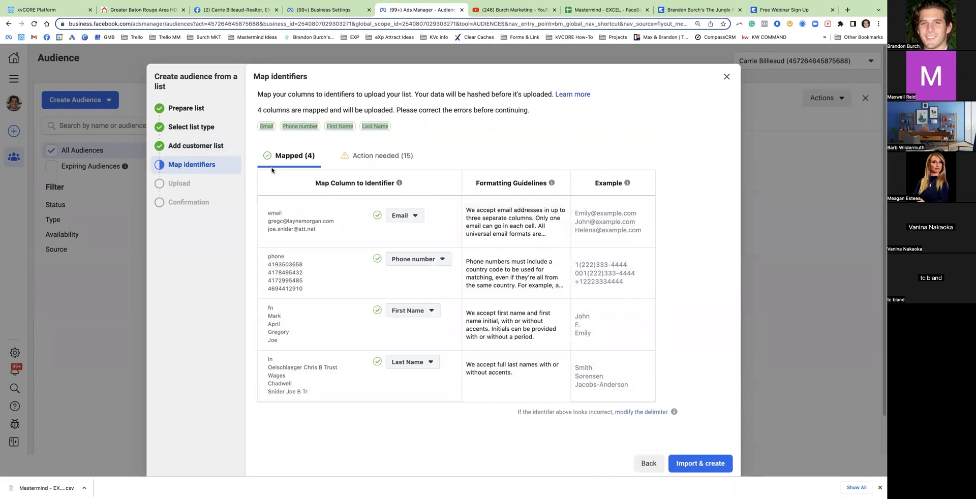
click(707, 468)
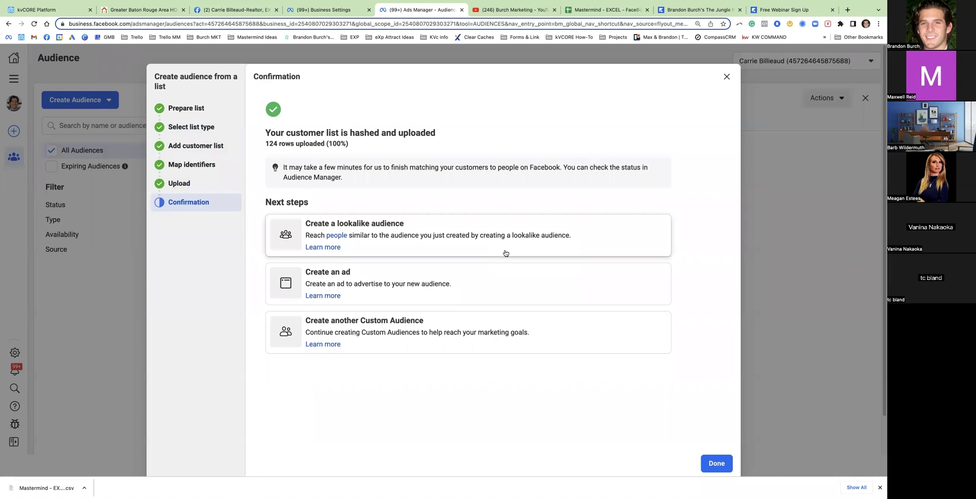
click(726, 77)
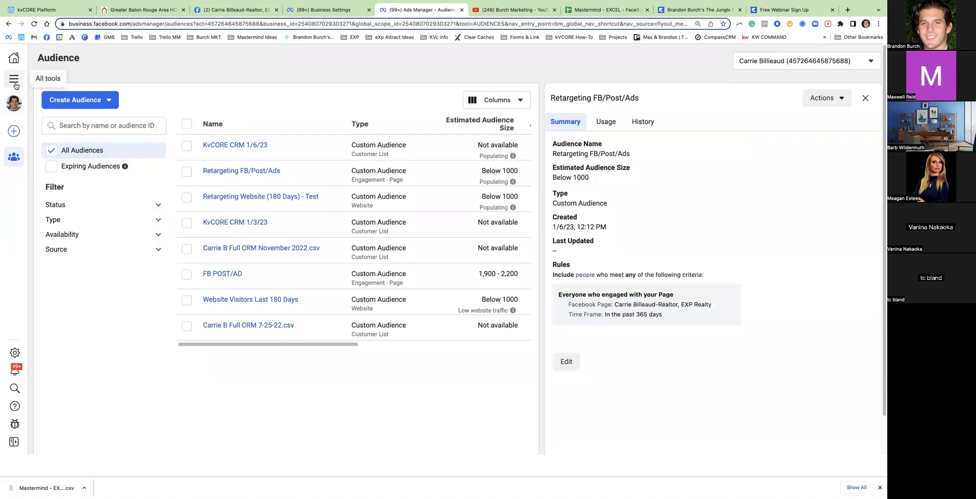
Start a new campaign from the ad account's campaigns and choose the Engagement objective
click(15, 81)
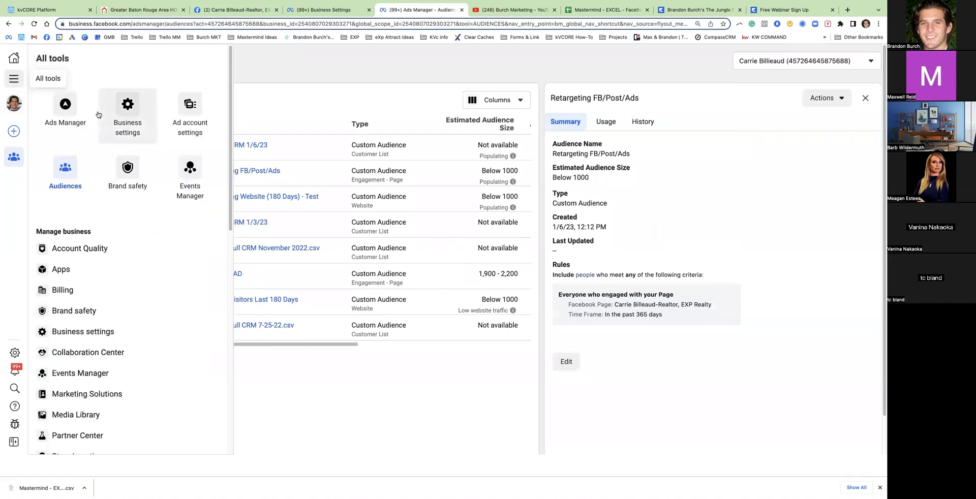
click(191, 122)
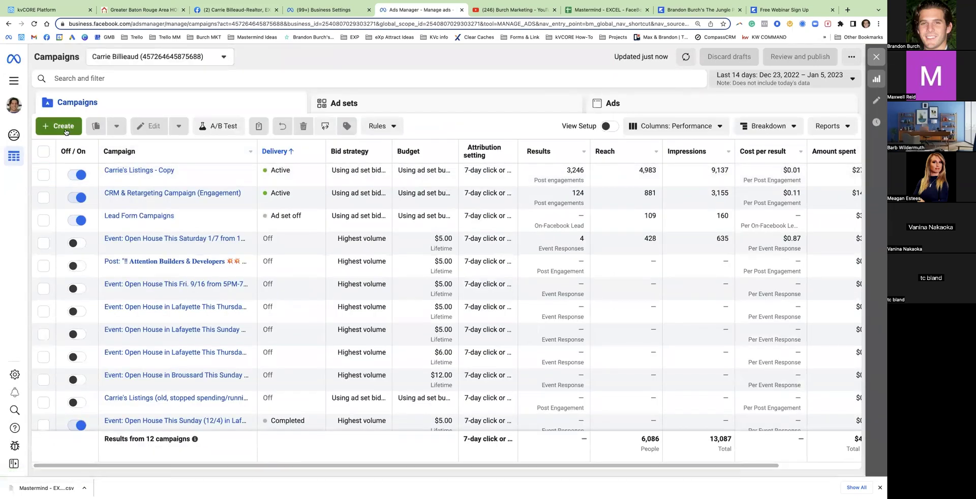
click(79, 130)
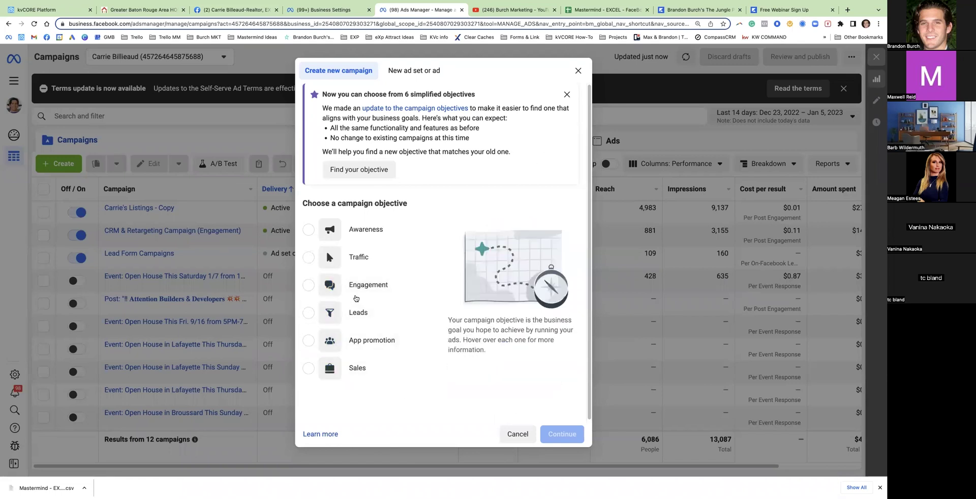
click(368, 284)
Create the draft engagement campaign named 'CRM & Retargeting (TEST)'
click(561, 433)
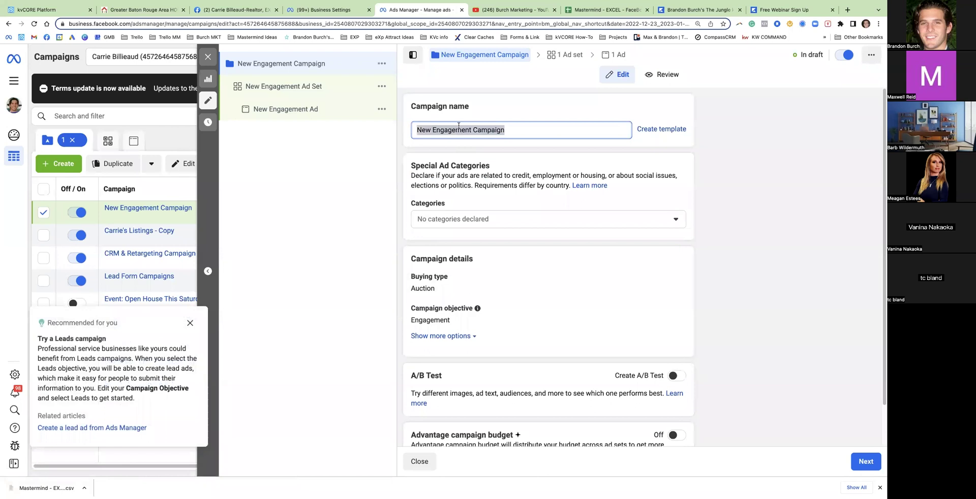
text(CRM)
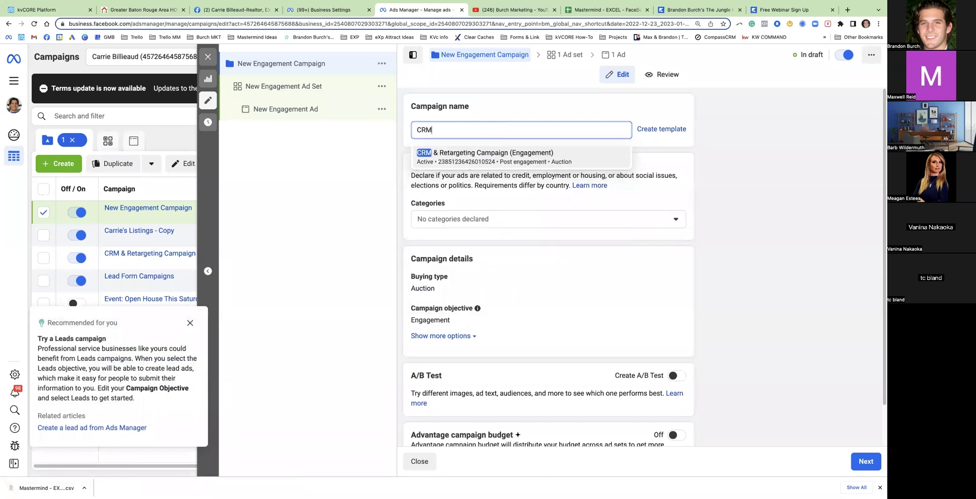
text( & Retargeting (TEST))
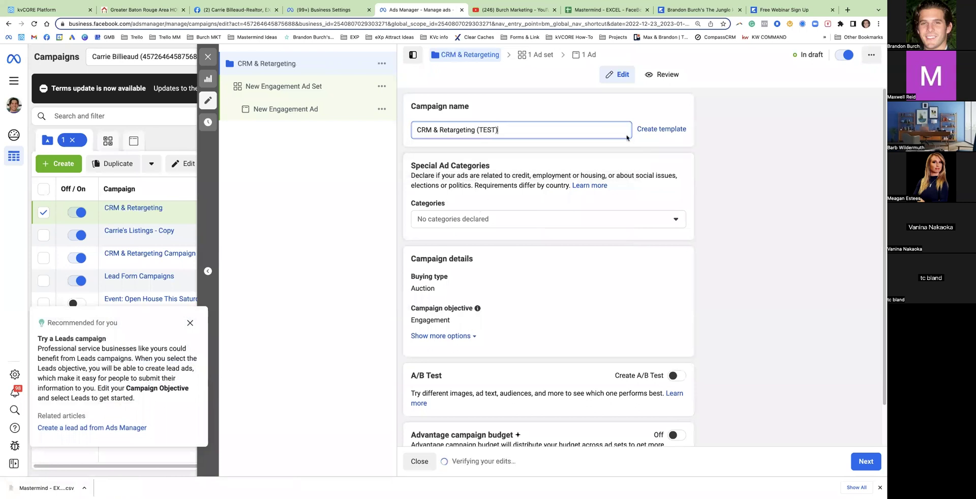
triple_click(484, 166)
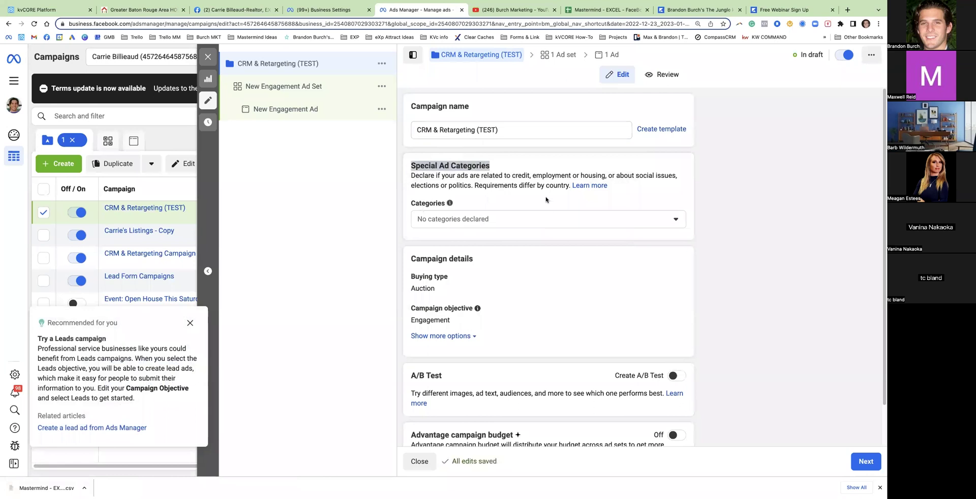
Declare the campaign under the Housing special ad category and continue to the ad set
click(488, 222)
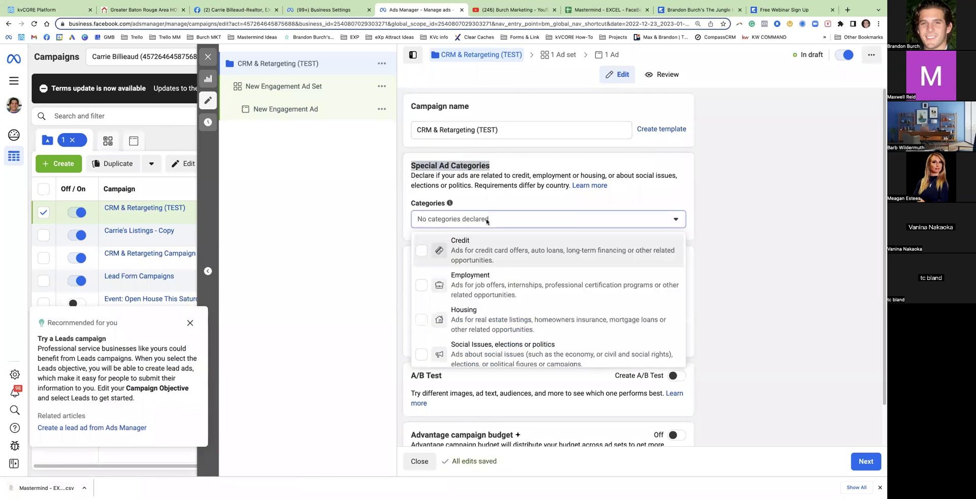
click(476, 317)
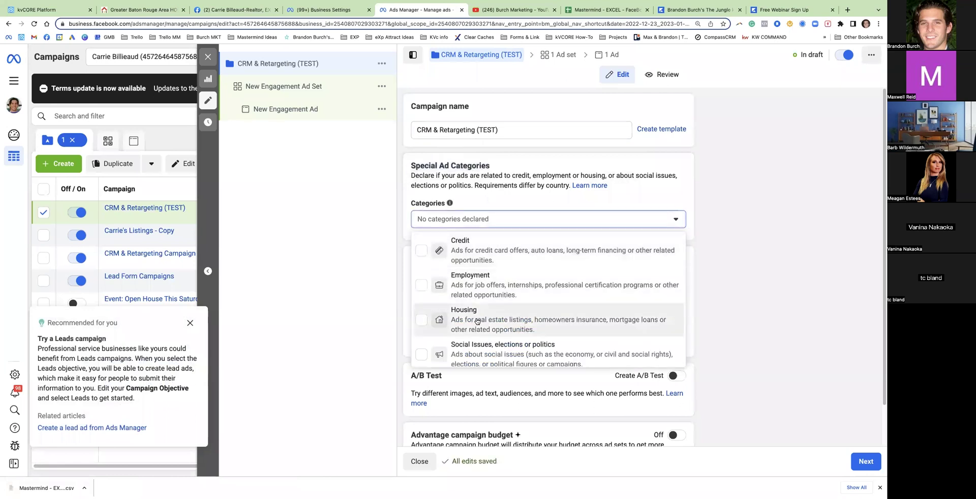
click(639, 218)
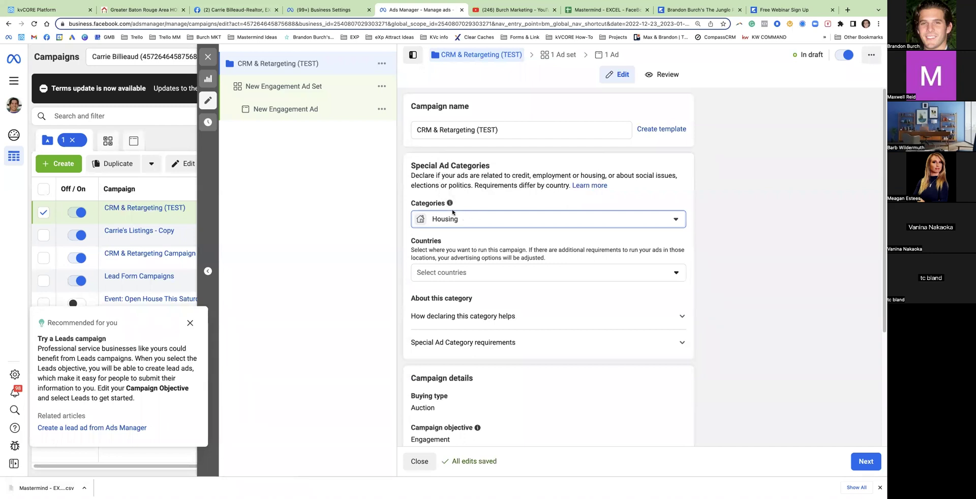
click(473, 274)
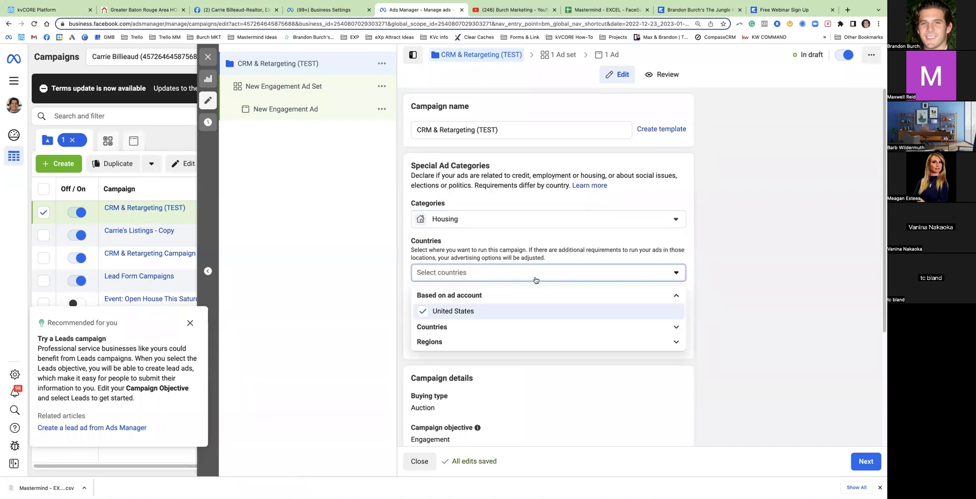
click(849, 304)
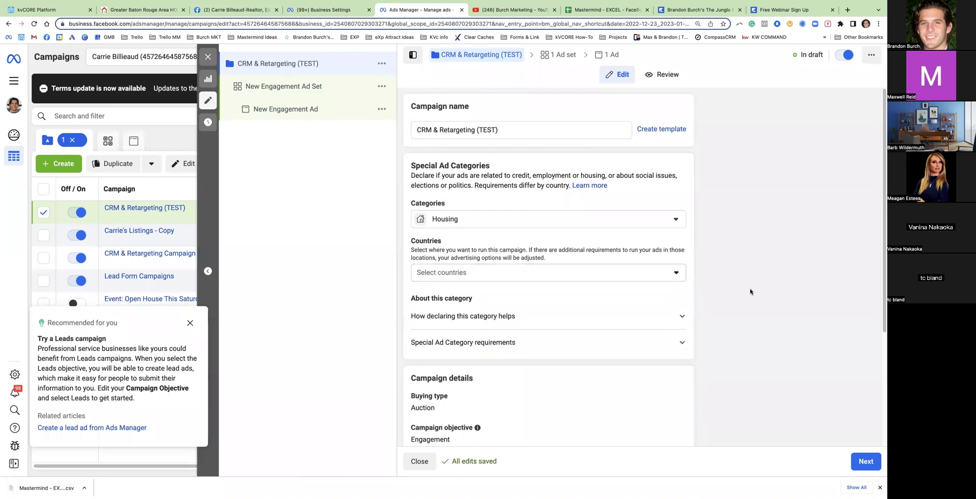
scroll(546, 317, down, 3)
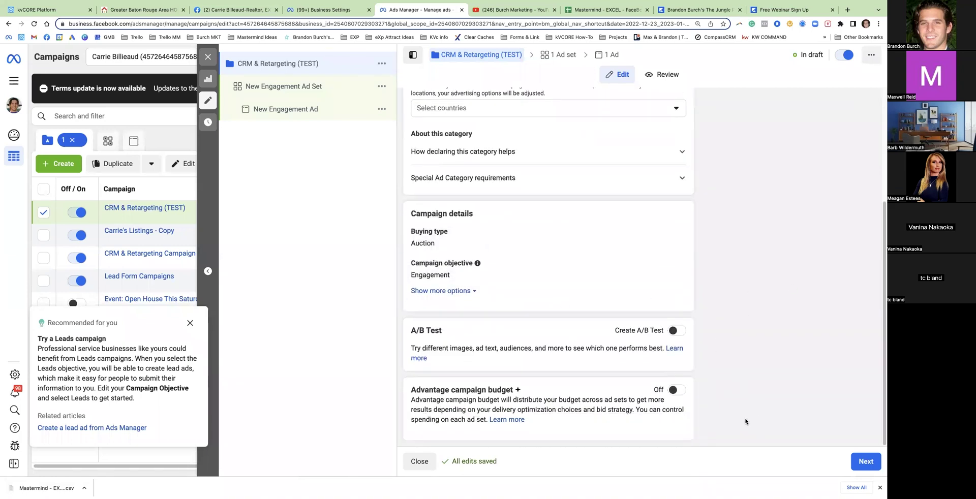
click(865, 462)
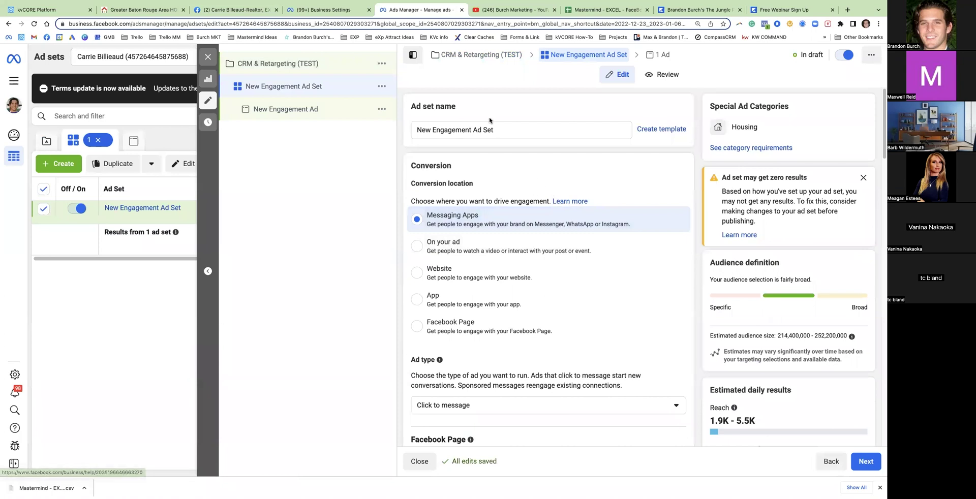
Change the ad set's daily budget from $20.00 to $1.00
triple_click(463, 132)
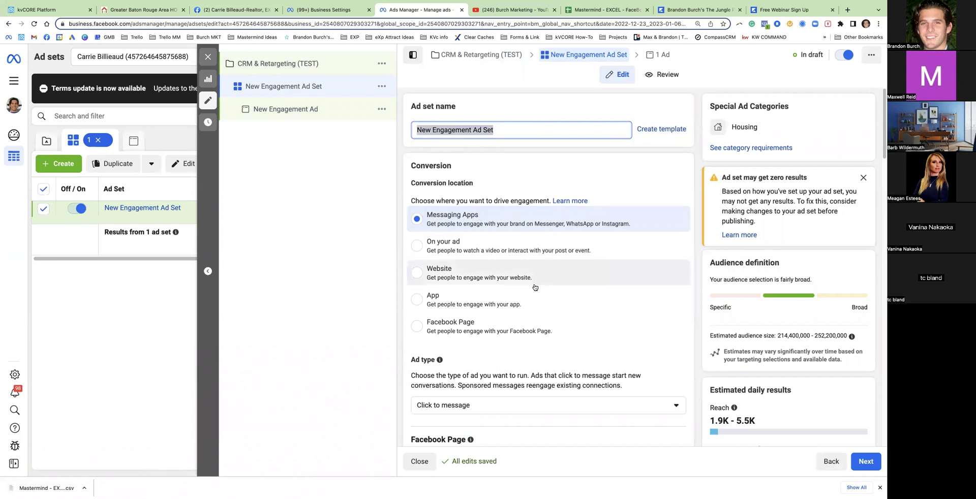
scroll(536, 286, down, 5)
scroll(536, 287, down, 6)
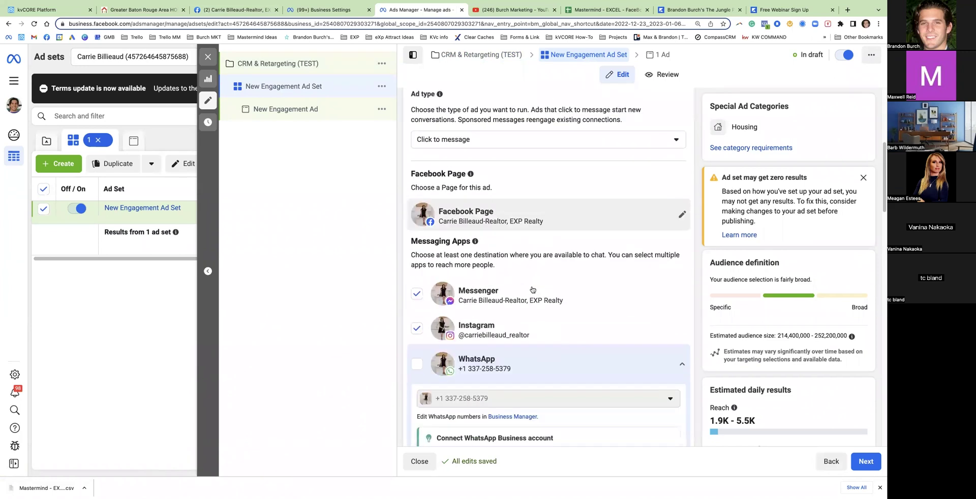
scroll(553, 285, down, 5)
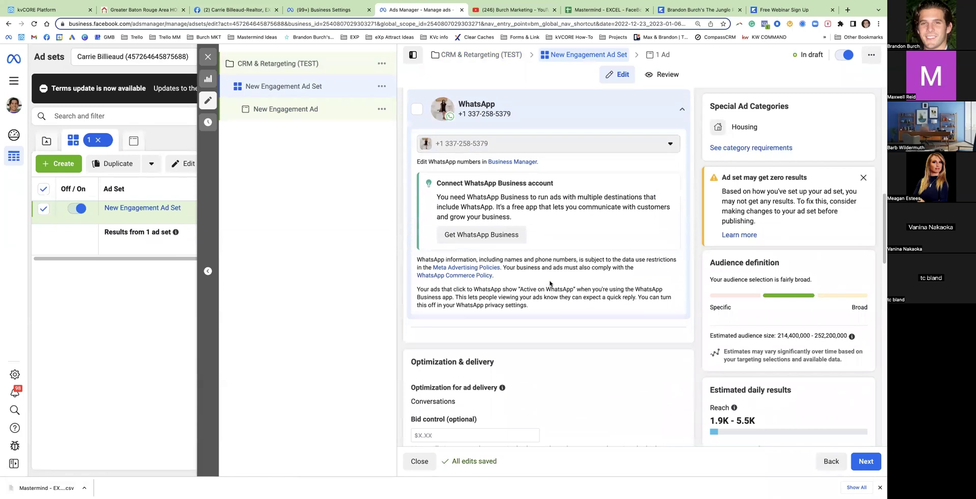
scroll(547, 275, down, 3)
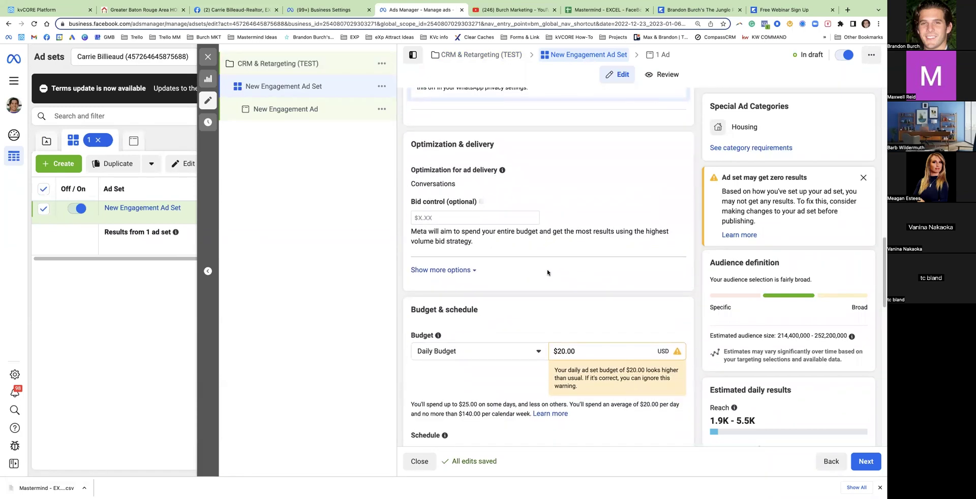
drag(581, 253, 550, 250)
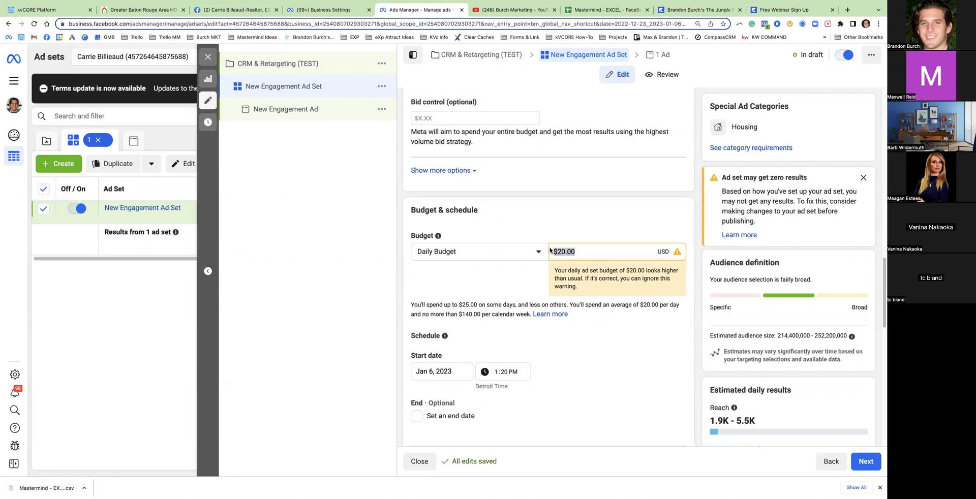
text(1)
click(517, 222)
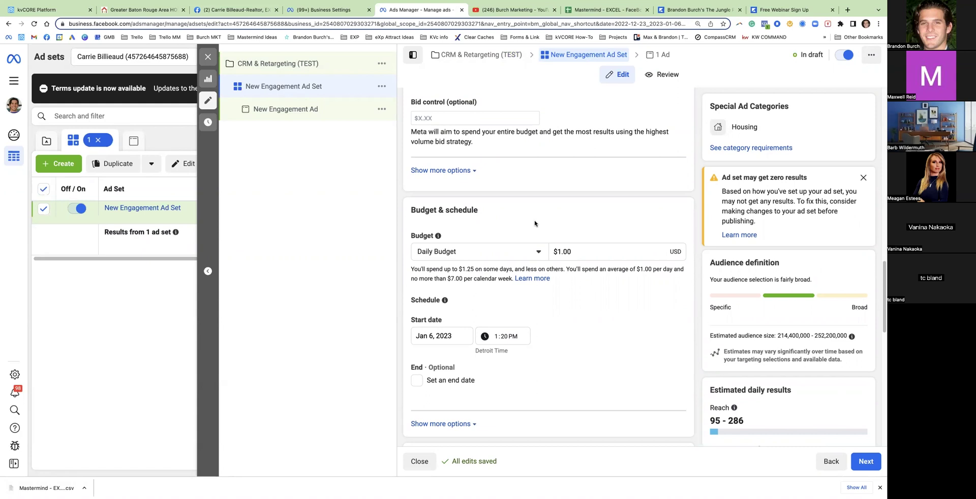
scroll(579, 234, down, 5)
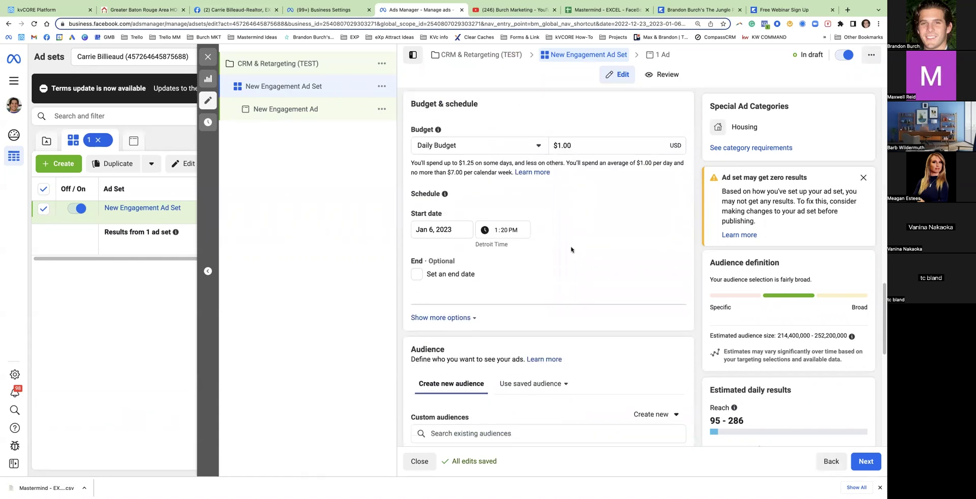
double_click(413, 298)
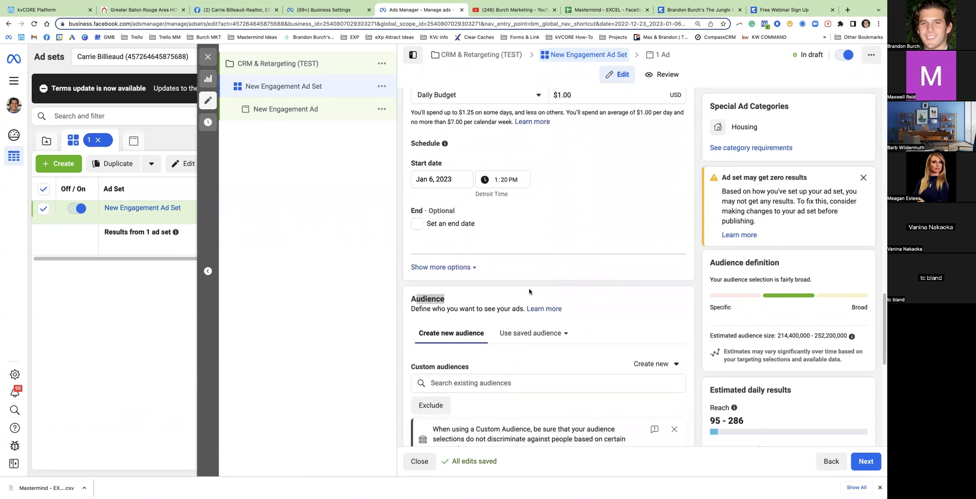
scroll(526, 289, down, 3)
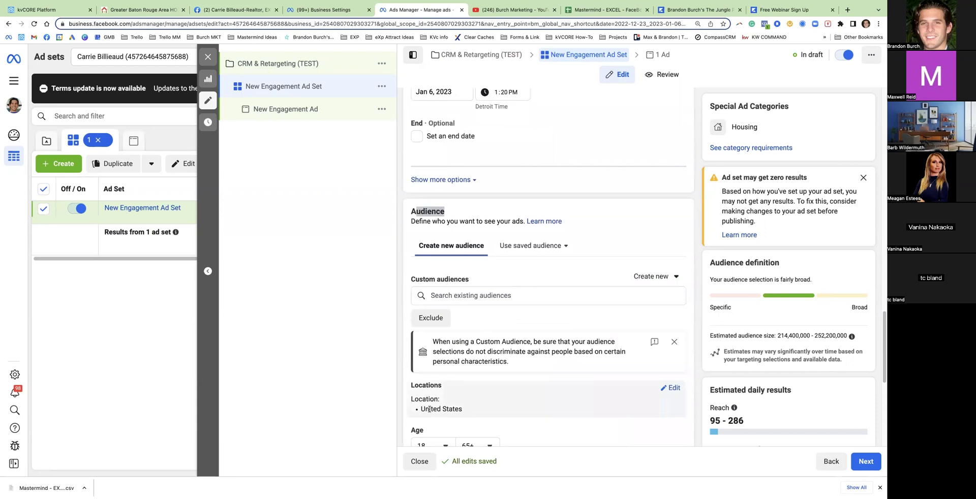
Add the KvCORE CRM 1/6/23, Retargeting Website (180 Days) - Test and Retargeting FB/Post/Ads audiences
scroll(440, 391, down, 3)
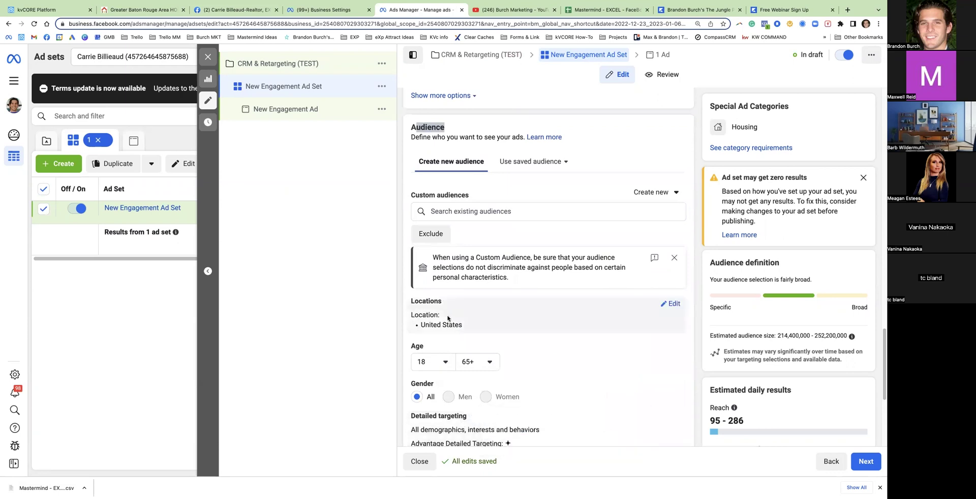
scroll(464, 274, up, 2)
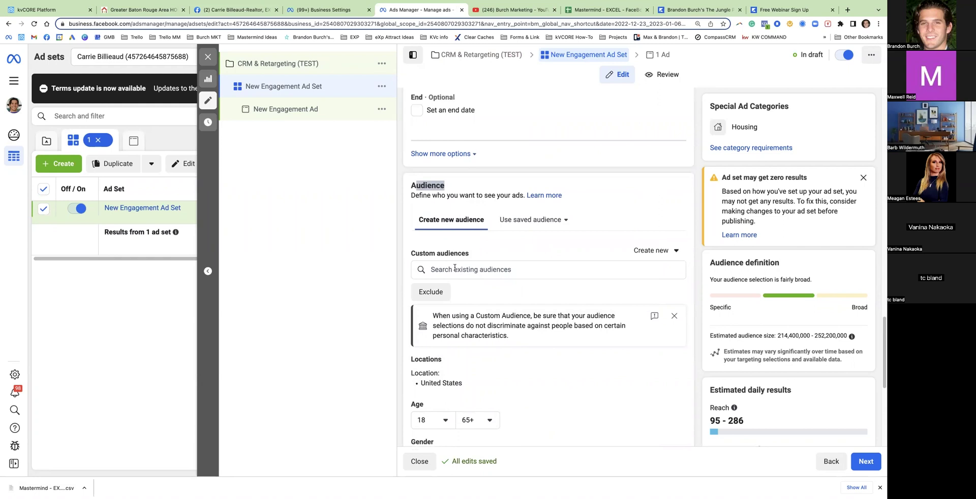
click(460, 270)
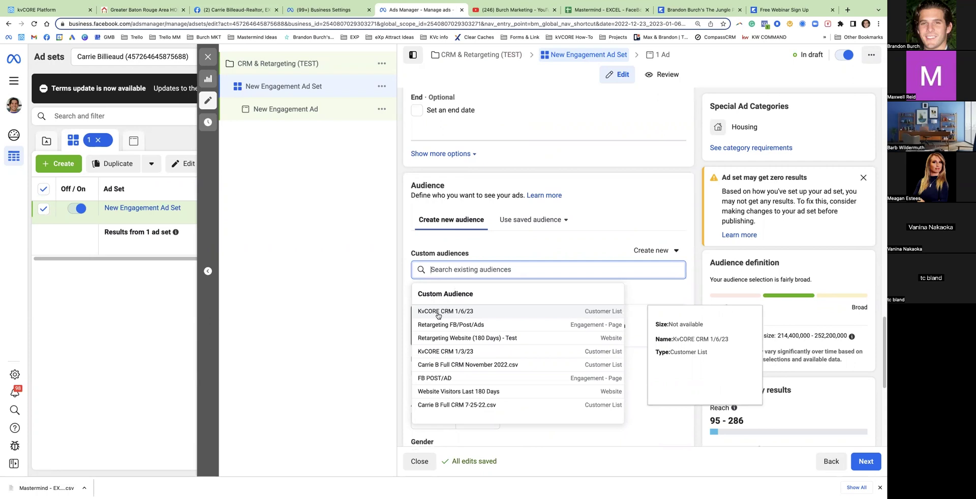
click(439, 315)
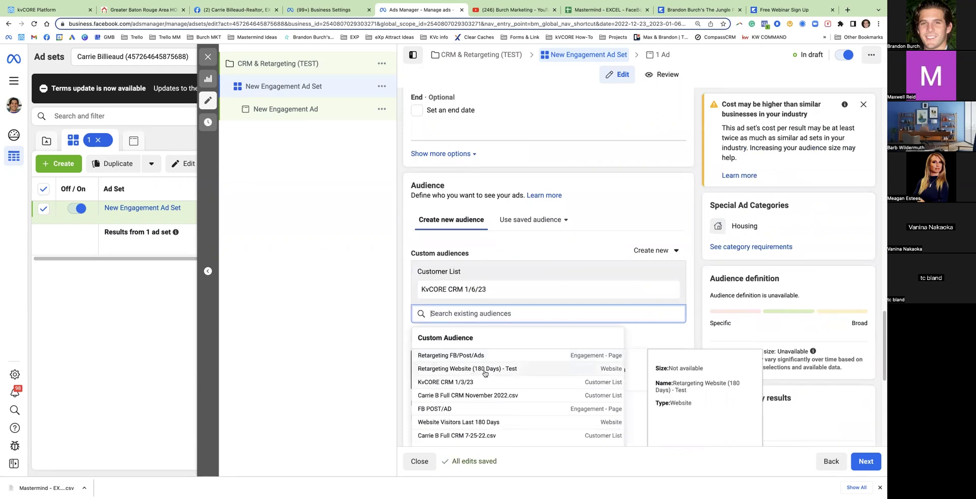
click(456, 373)
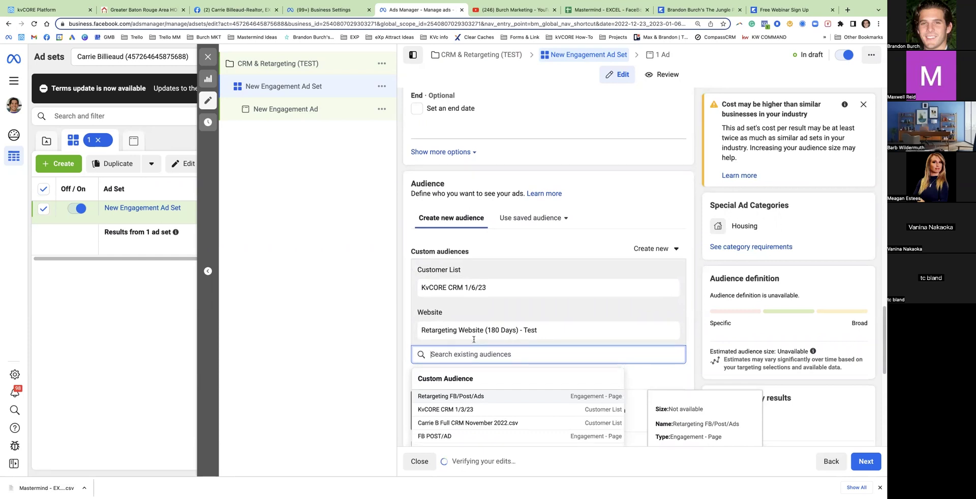
scroll(474, 339, down, 2)
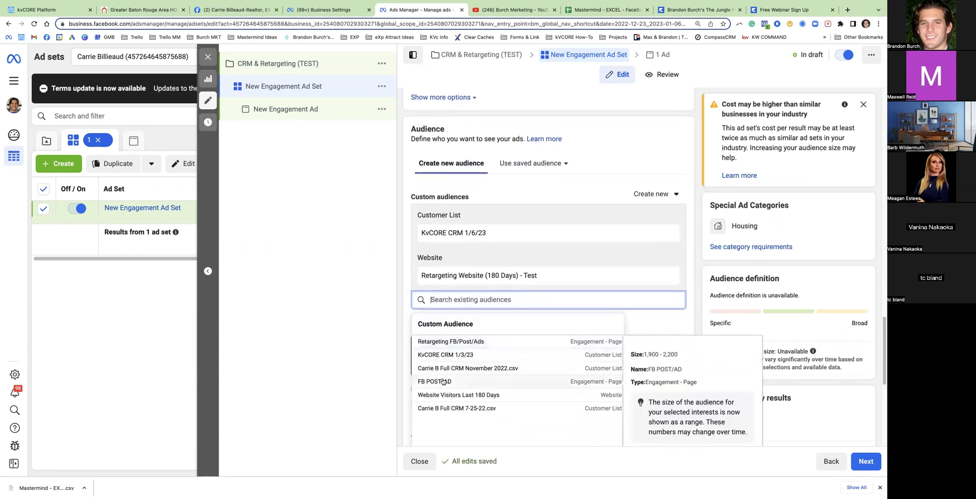
click(472, 342)
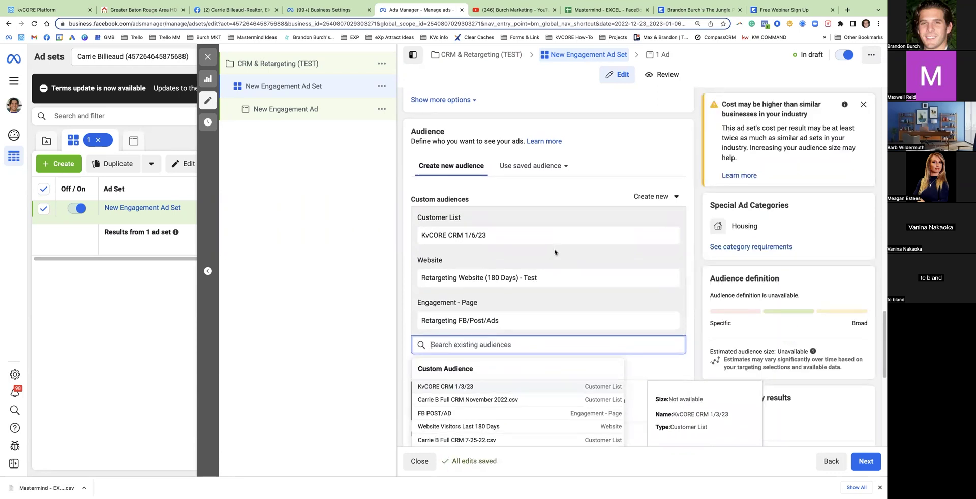
scroll(576, 172, up, 5)
Rename the ad set 'Website - FB Page - KvCORE CRM'
drag(576, 172, 554, 173)
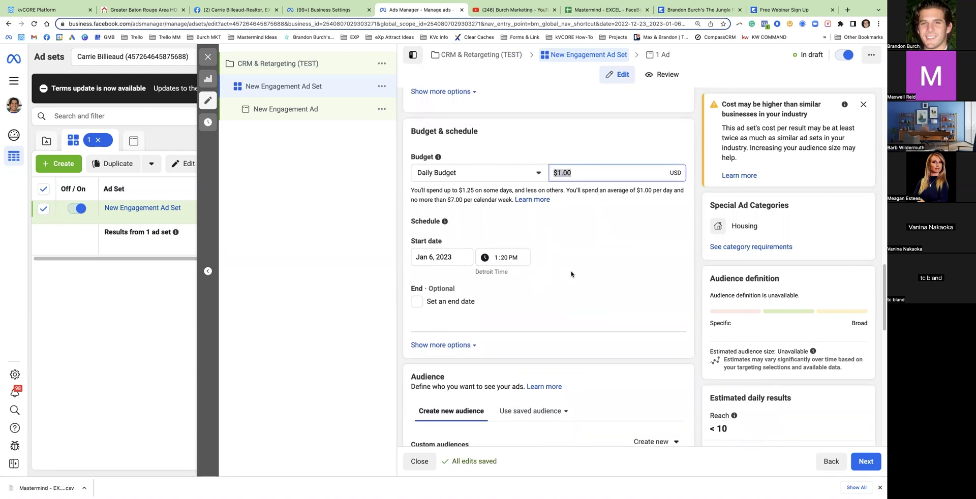
scroll(569, 275, down, 5)
scroll(559, 275, up, 8)
scroll(559, 275, up, 10)
click(504, 133)
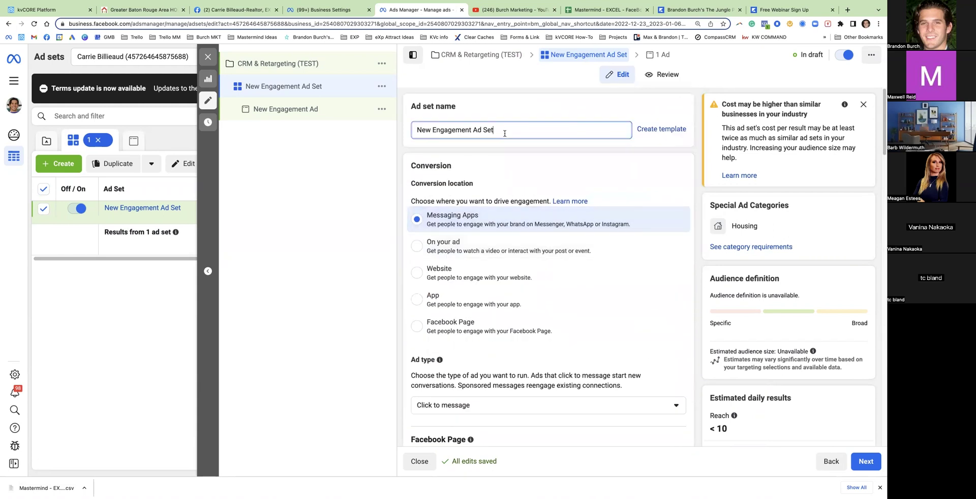
triple_click(504, 134)
text(Website - FB Page - KvCO)
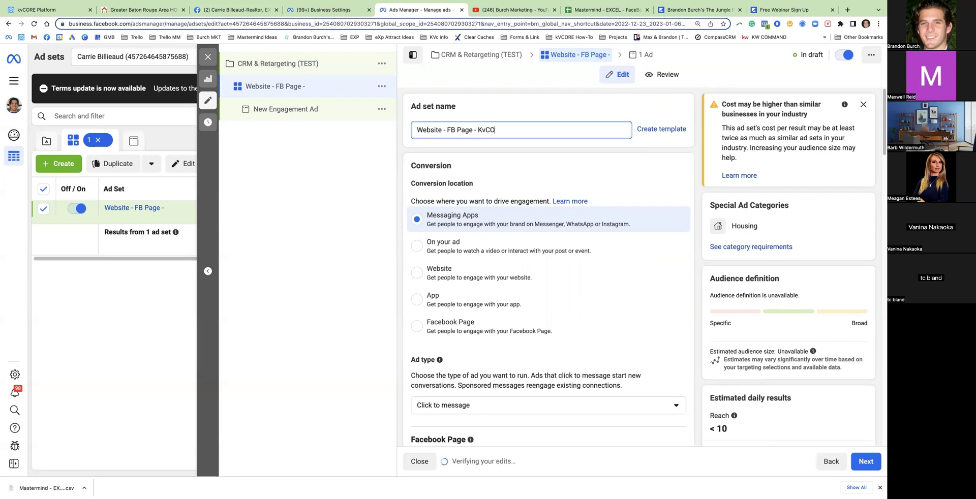
text(RE CRM)
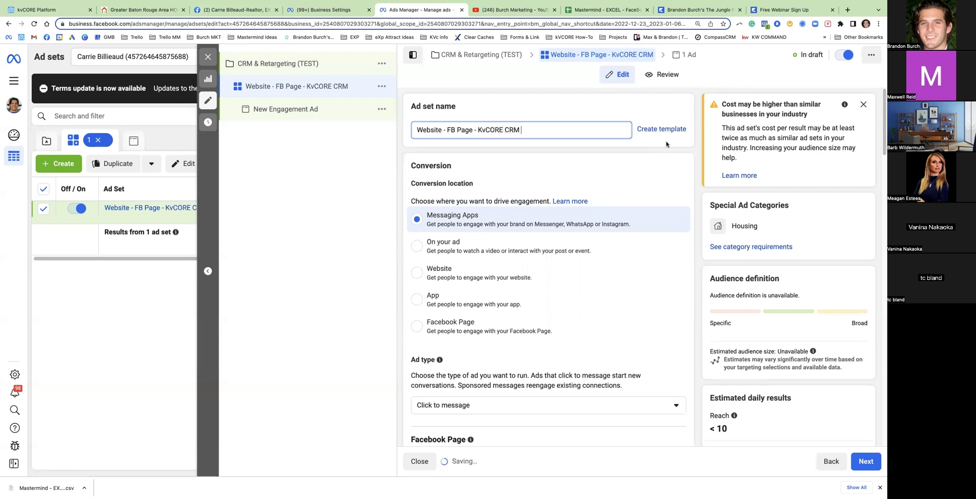
Save the ad set and continue to the New Engagement Ad setup
click(863, 461)
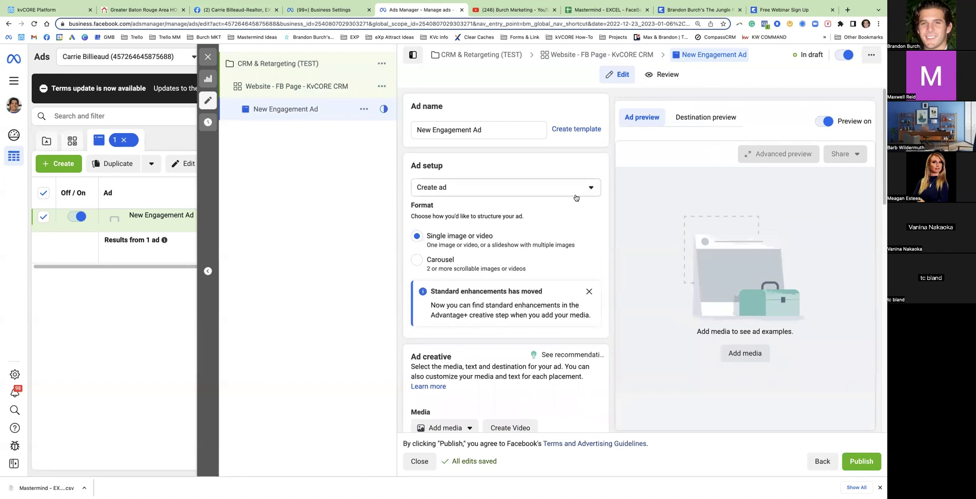
scroll(538, 243, down, 1)
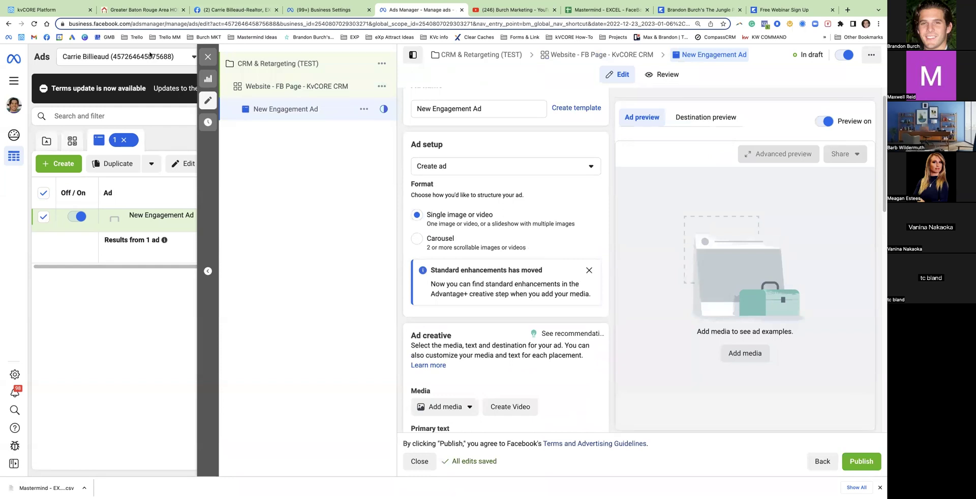
Browse the Facebook page's posts from NOW PENDING down to the Thursday Checklist, then return to the ad
click(234, 10)
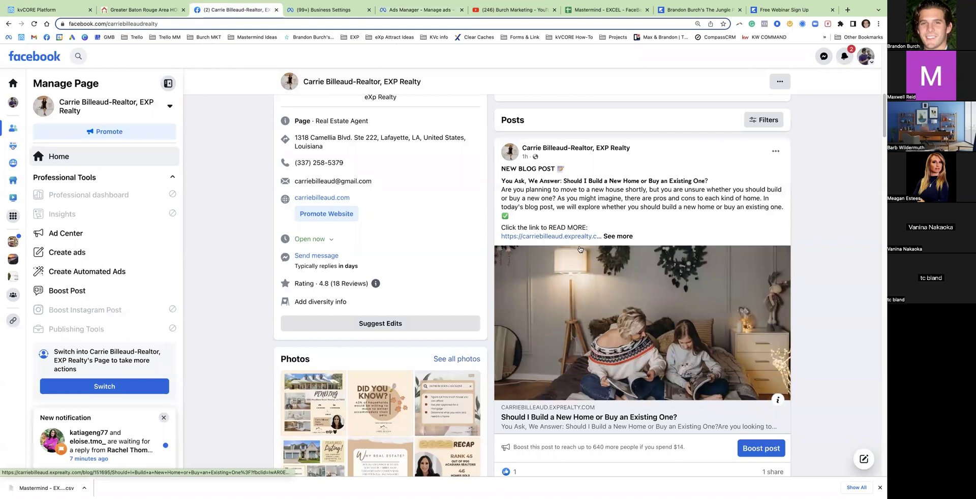
scroll(579, 249, down, 7)
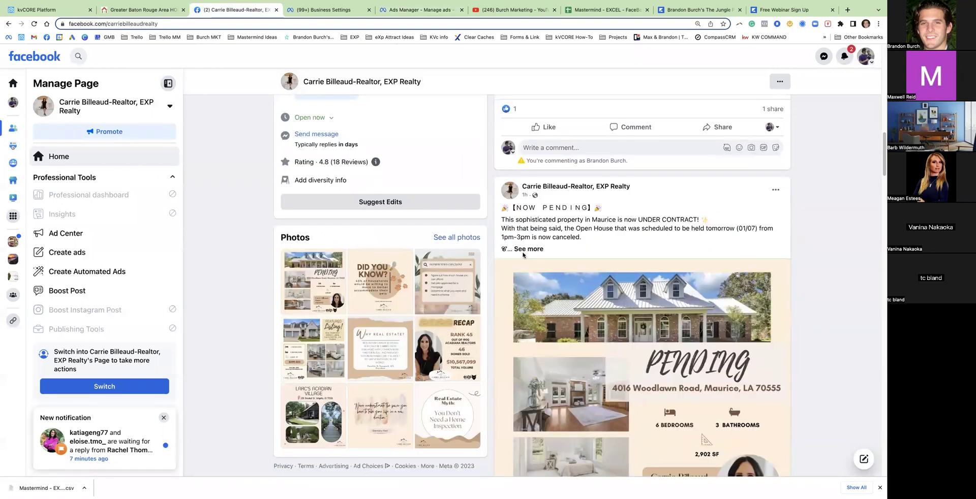
click(523, 249)
scroll(606, 276, down, 2)
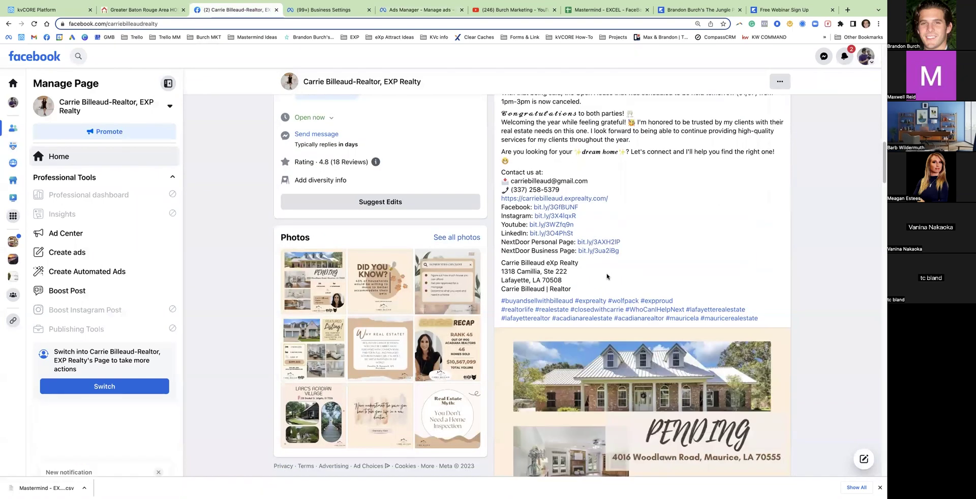
scroll(607, 276, down, 5)
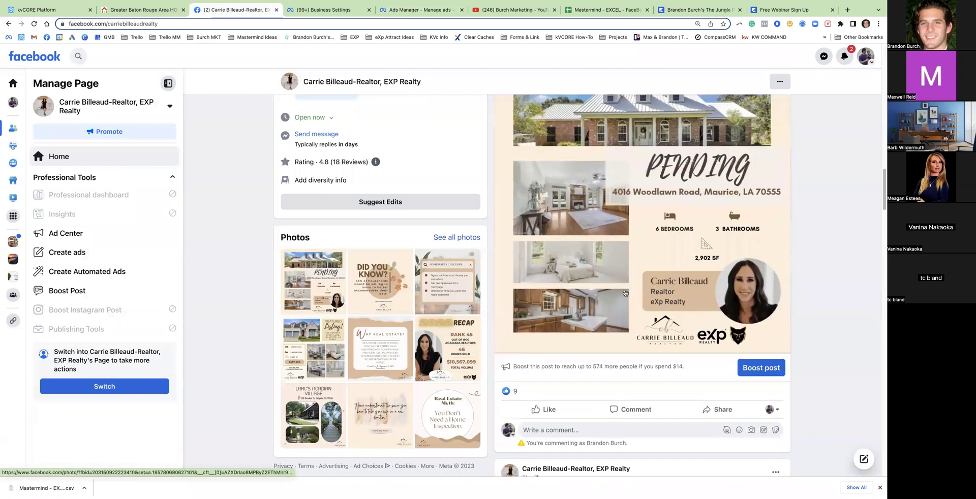
scroll(613, 264, down, 3)
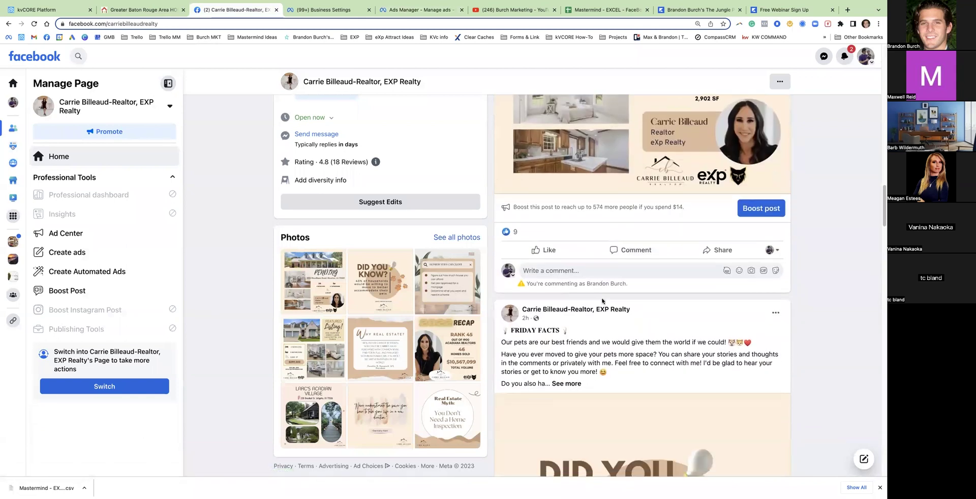
scroll(604, 300, down, 1)
click(568, 343)
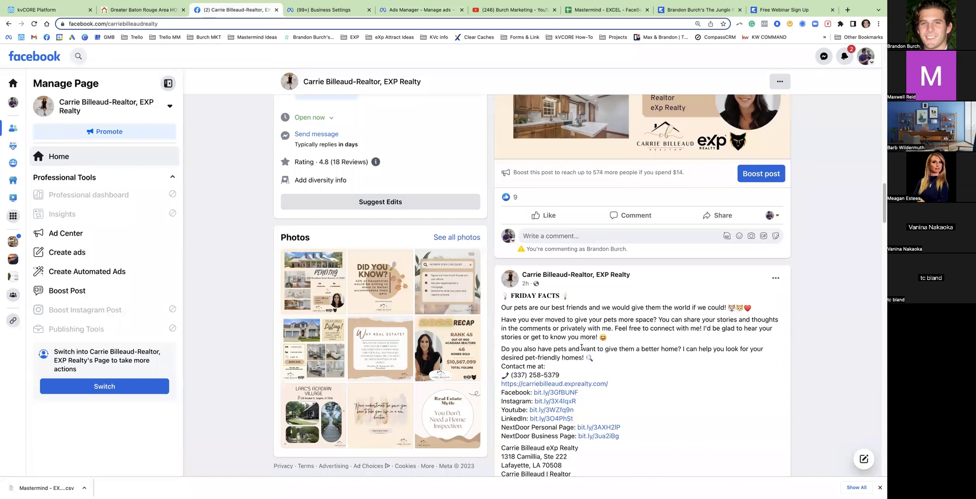
scroll(598, 331, down, 10)
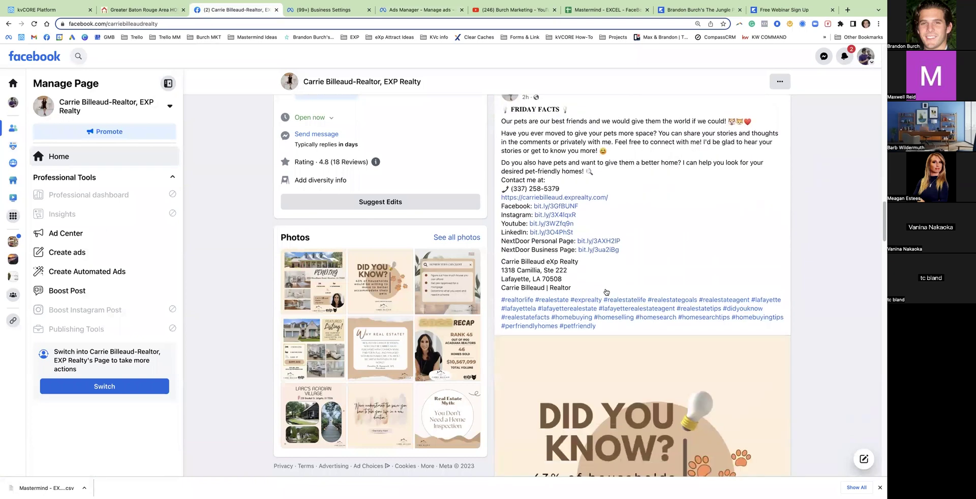
scroll(602, 291, down, 3)
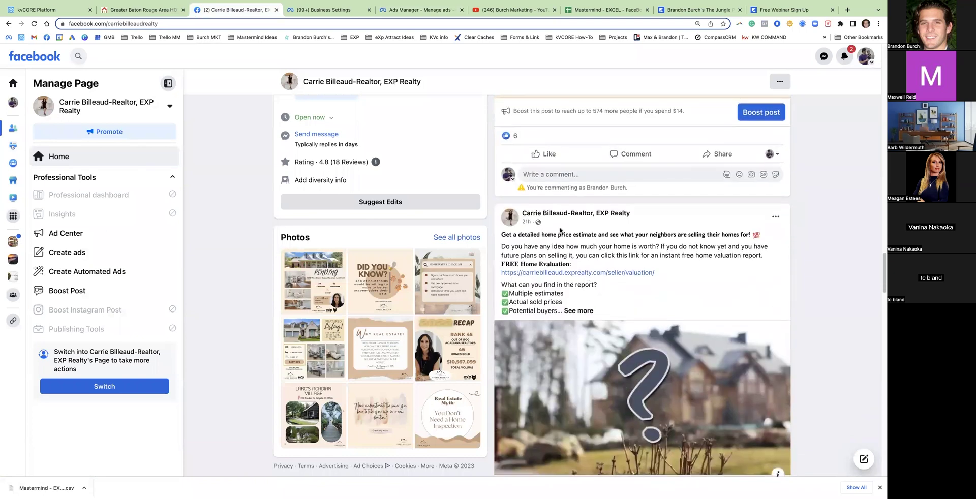
scroll(600, 290, down, 6)
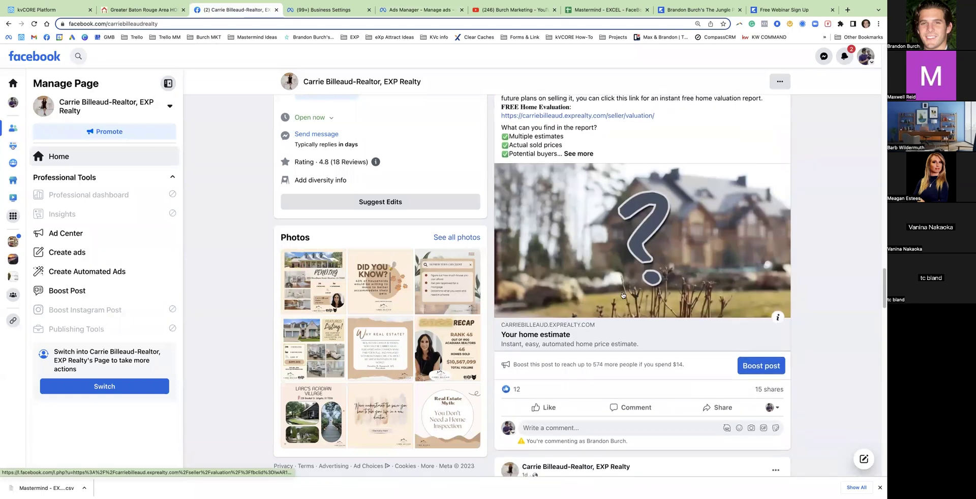
scroll(623, 293, down, 3)
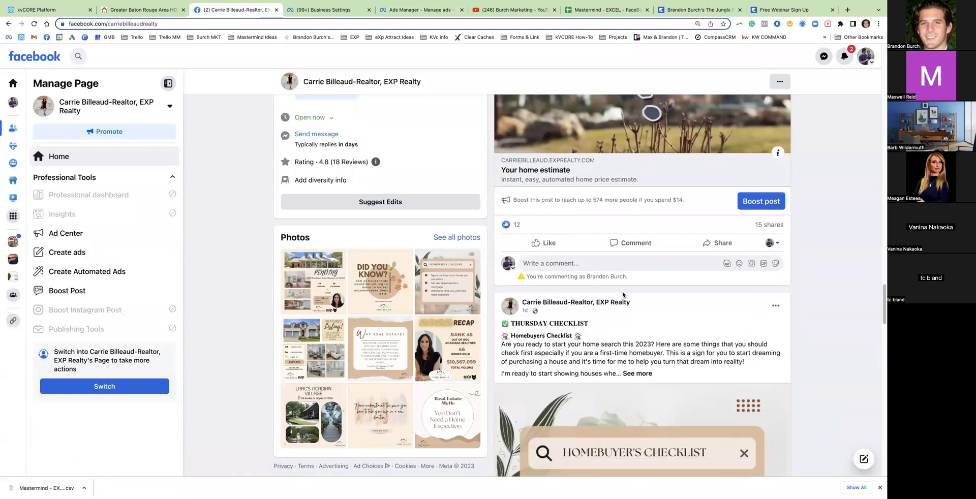
scroll(624, 294, down, 3)
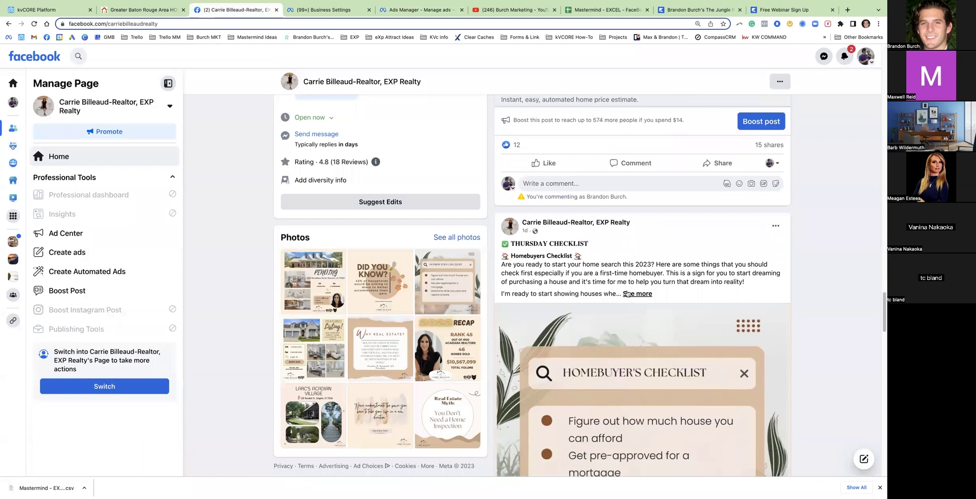
scroll(628, 295, down, 1)
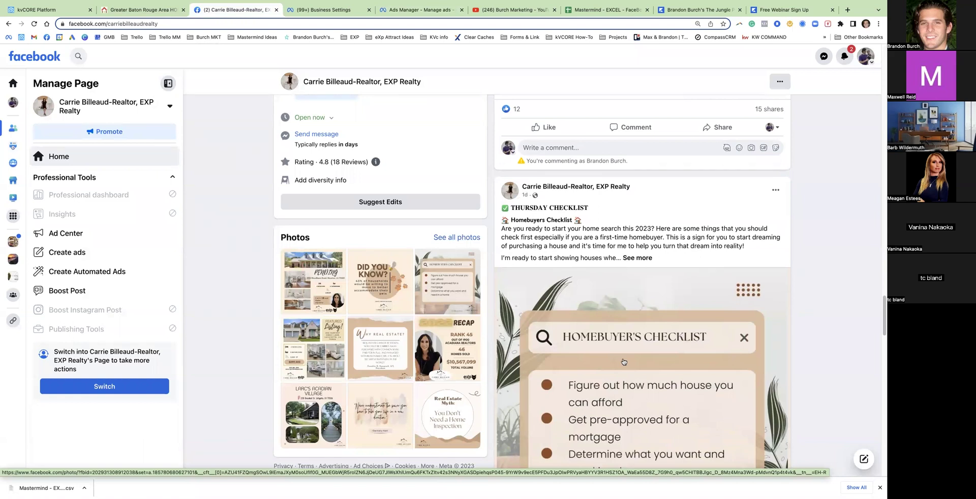
scroll(564, 379, down, 3)
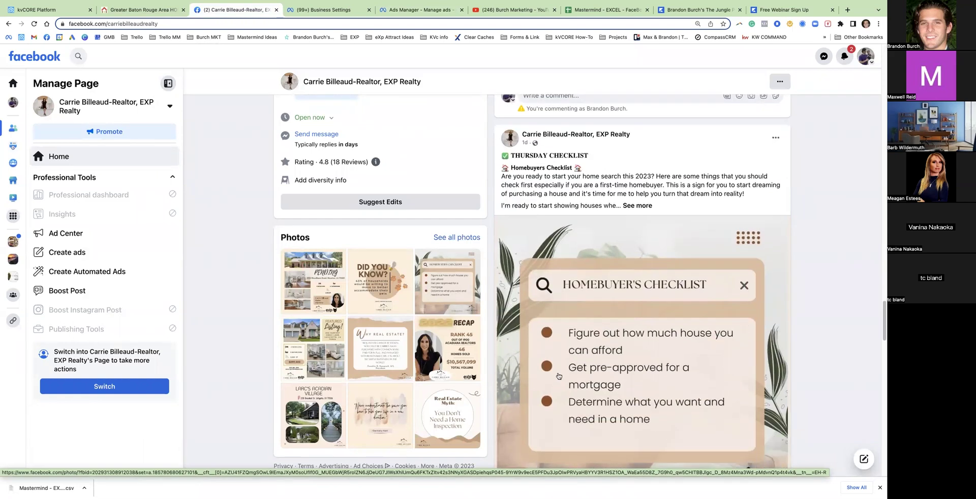
click(420, 12)
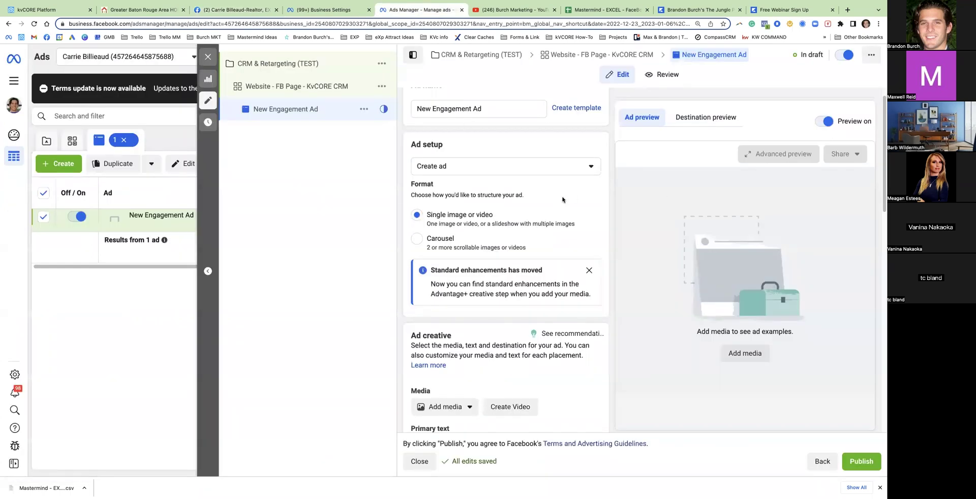
Switch the ad setup to Use existing post and select the page's NOW PENDING post
drag(450, 145, 405, 143)
scroll(472, 165, up, 1)
scroll(472, 166, up, 1)
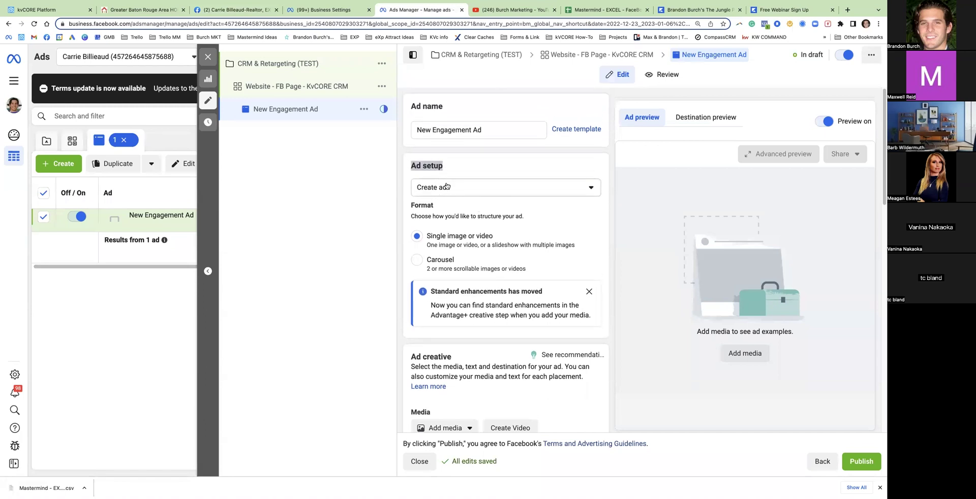
click(453, 188)
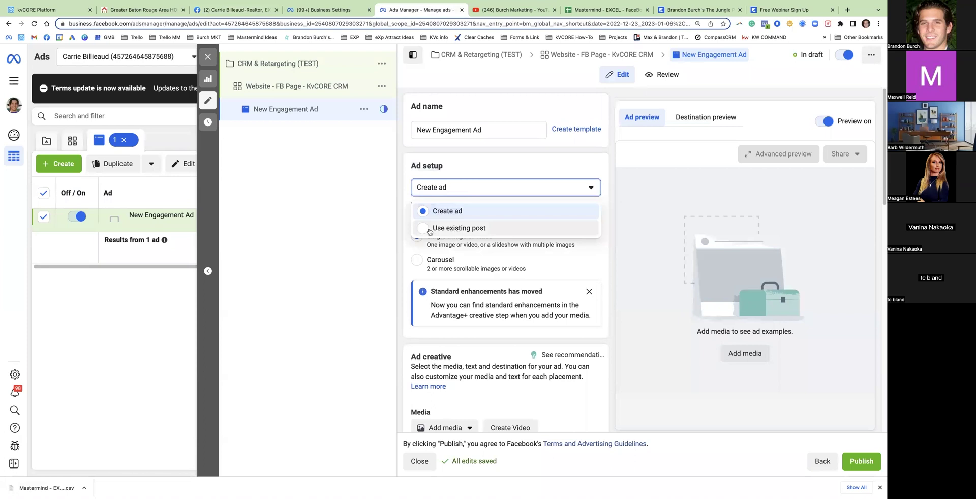
click(455, 229)
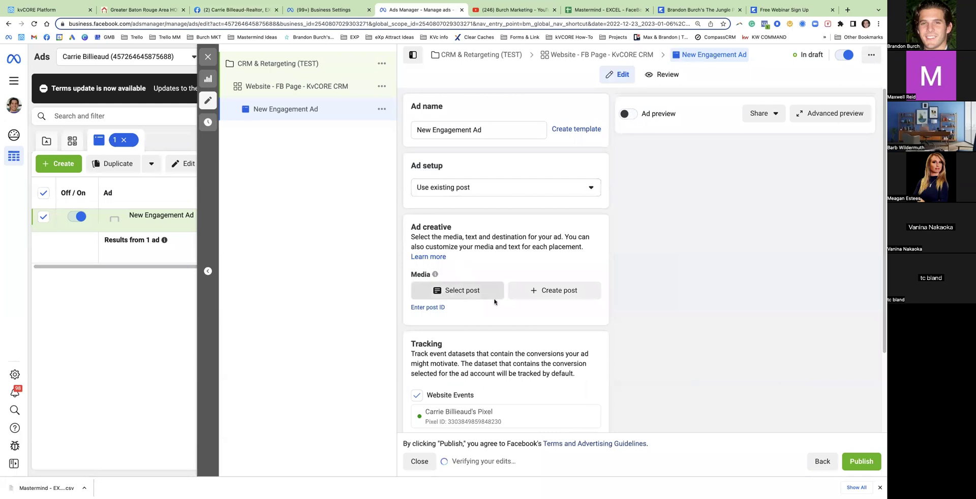
click(461, 294)
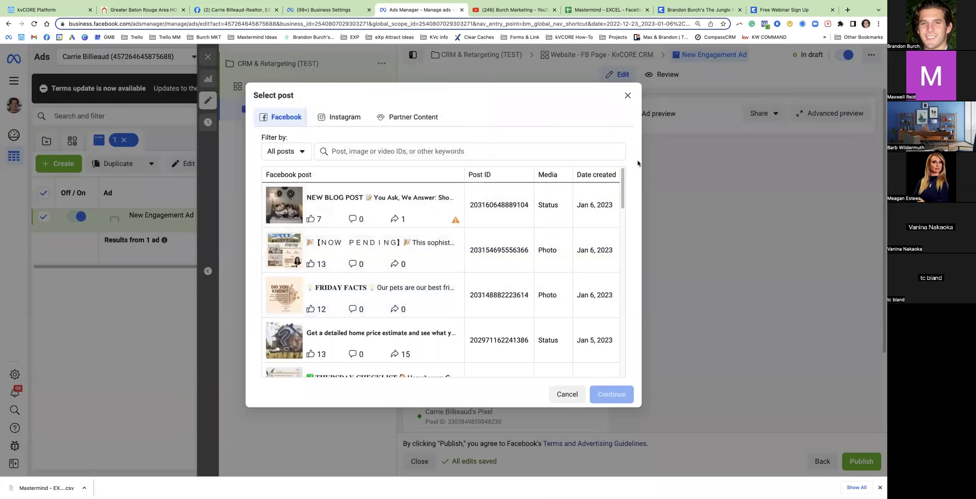
drag(581, 174, 614, 176)
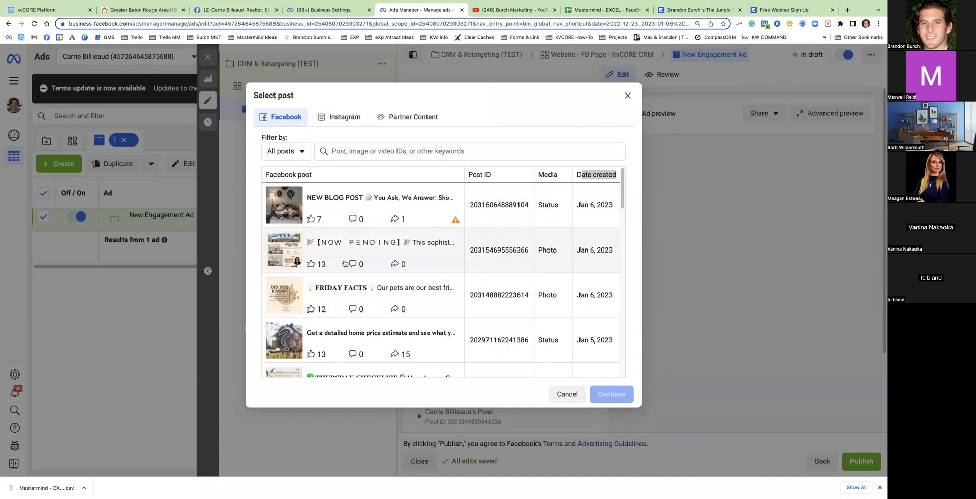
click(283, 256)
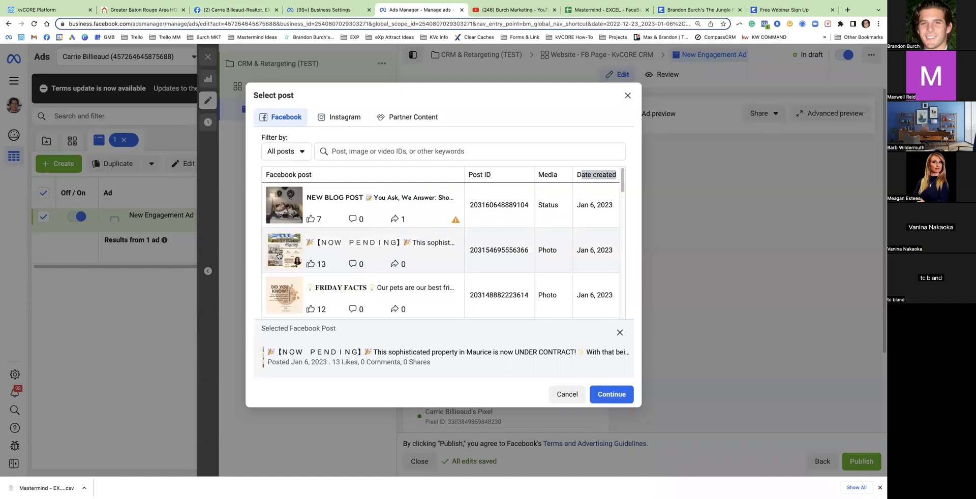
click(611, 395)
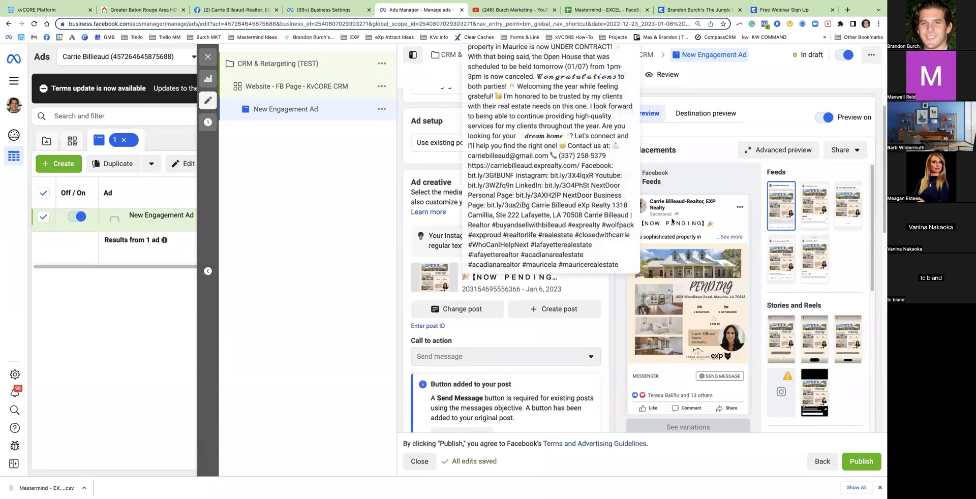
Preview the ad as it appears in the mobile feed
click(711, 178)
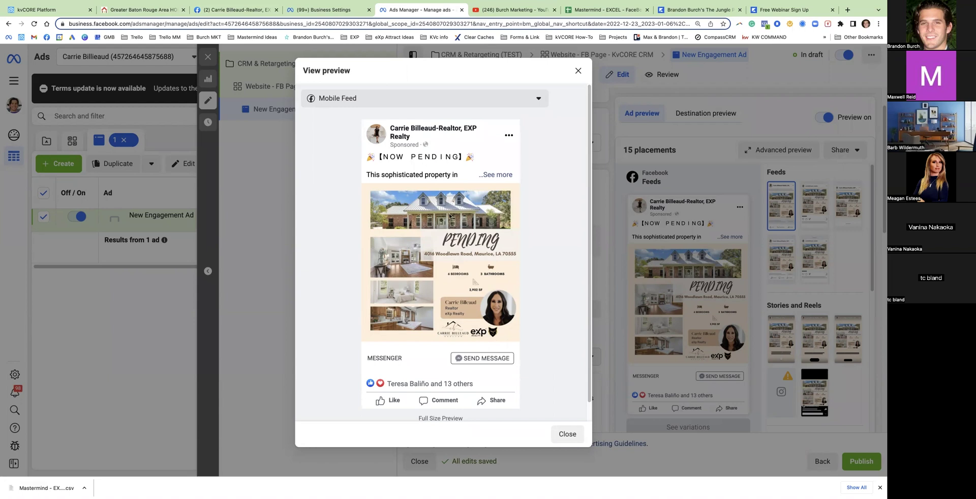
right_click(578, 73)
click(577, 71)
click(577, 71)
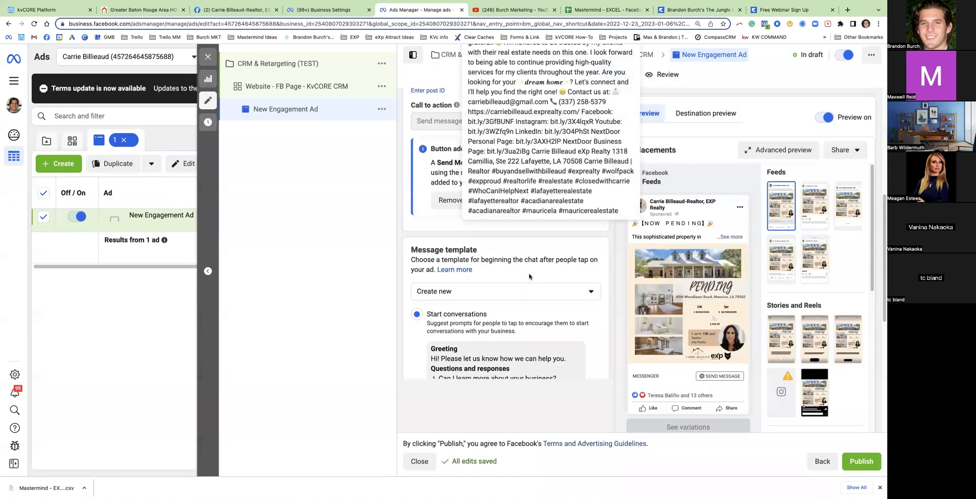
scroll(480, 161, up, 1)
Rename the ad 'Now Pending 1/6/23', publish it and close the editor
triple_click(474, 129)
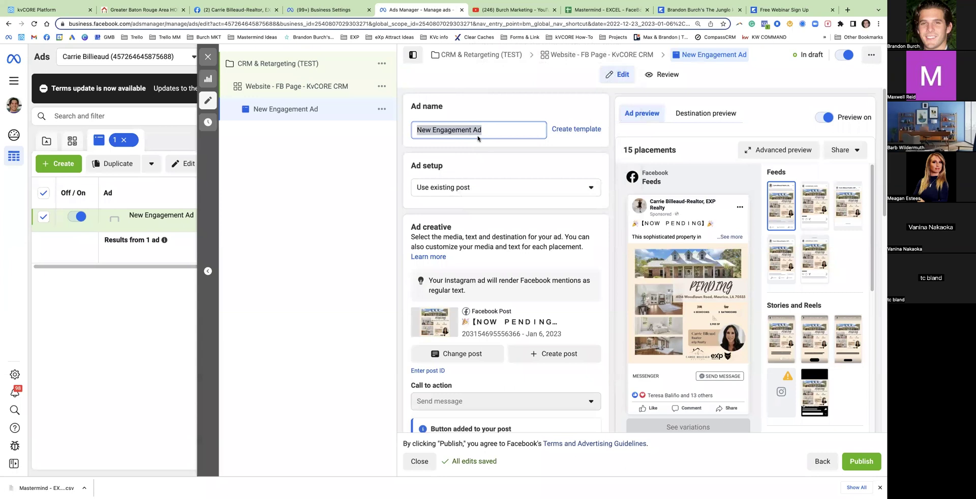
text(Now Pending 1/)
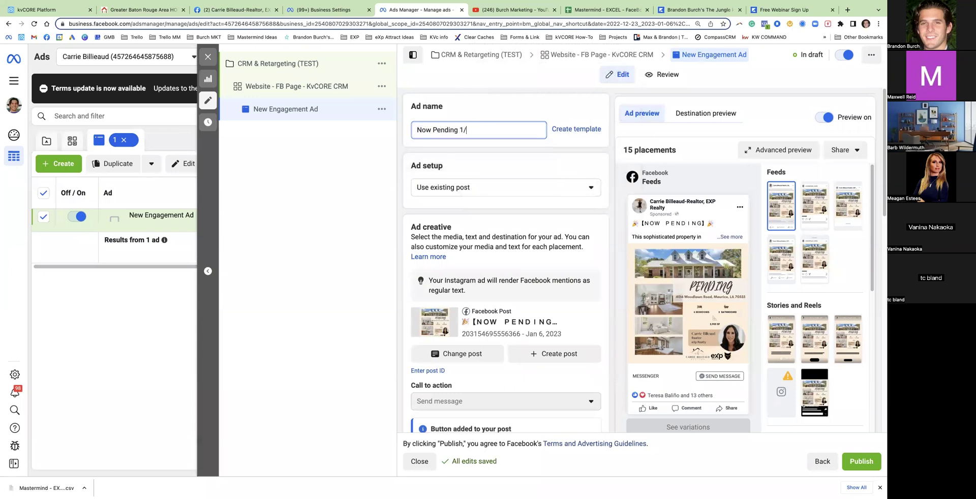
text(6/23)
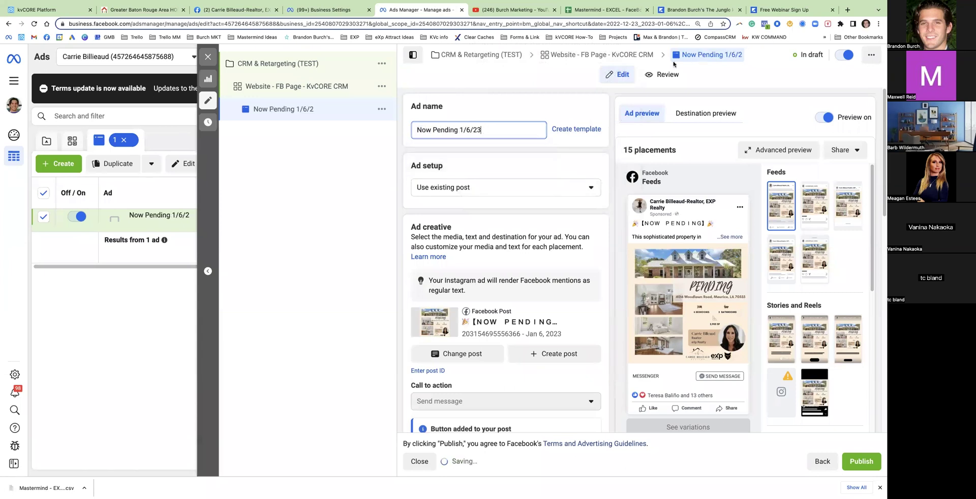
click(857, 456)
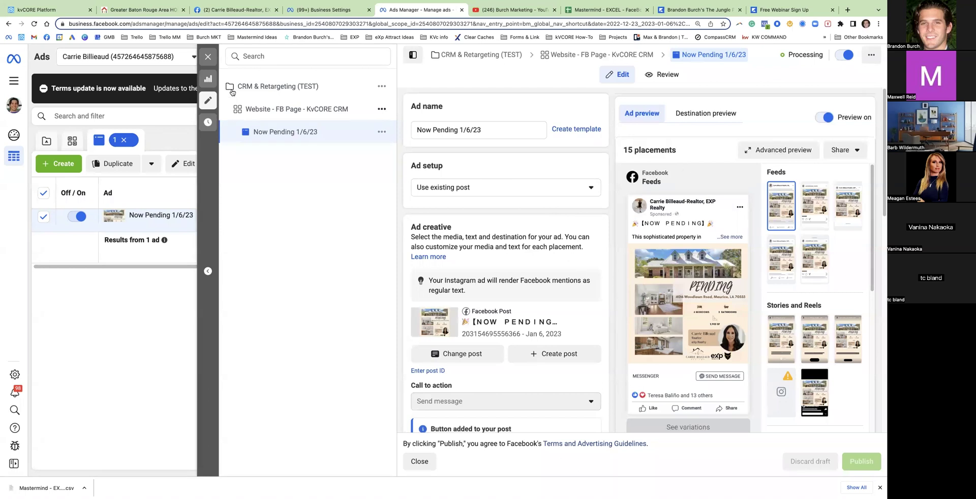
click(208, 59)
Check the Featured Listing post on the Facebook page, then return to the Ads Manager ads list
click(231, 10)
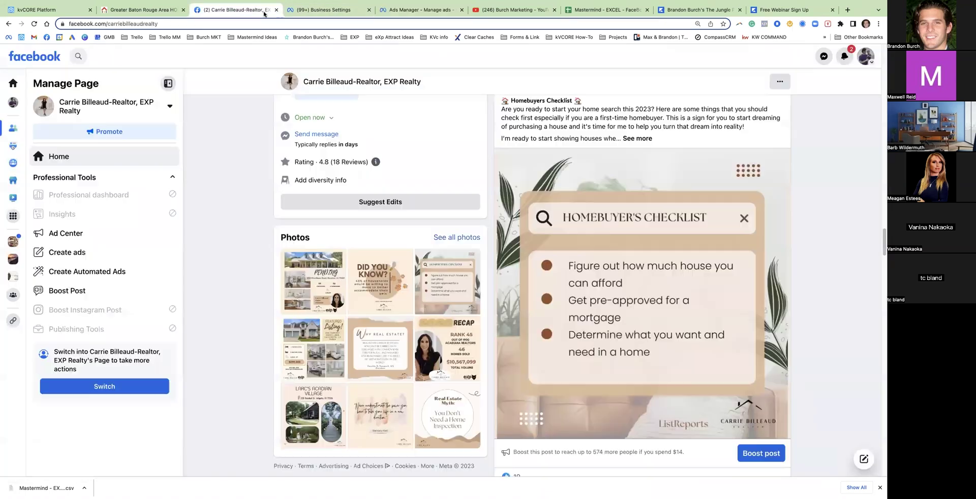
scroll(513, 293, down, 6)
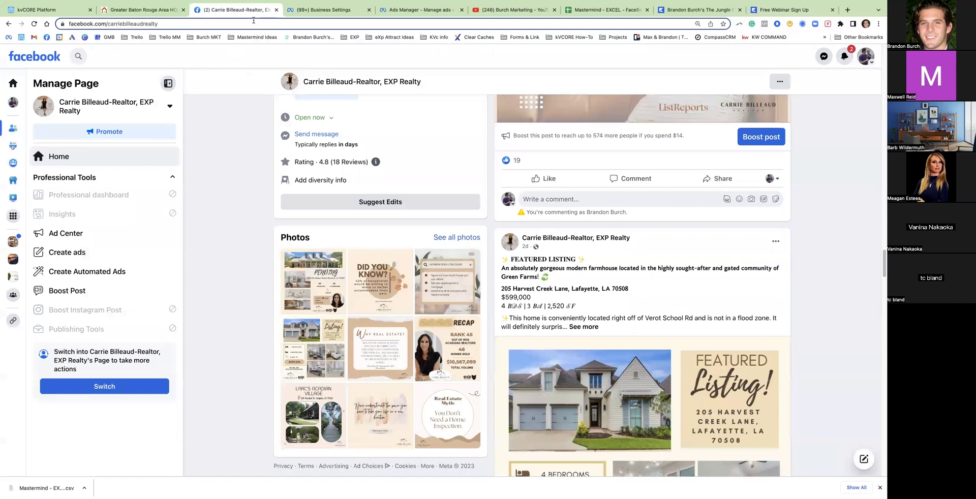
click(389, 10)
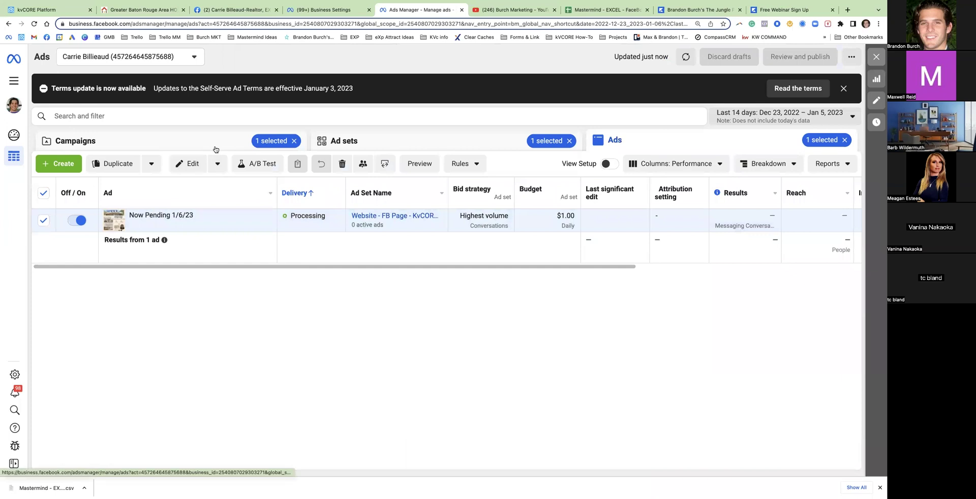
Duplicate the Now Pending 1/6/23 ad into its existing campaign
mouse_move(211, 224)
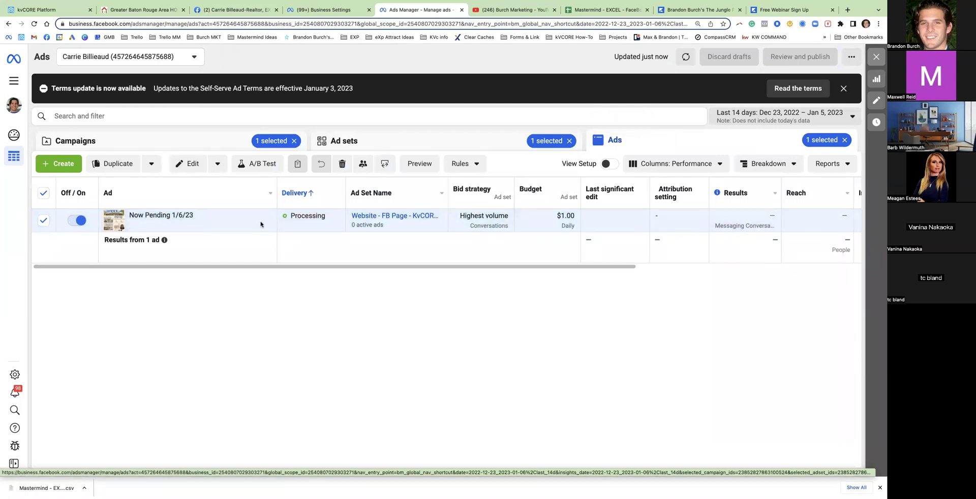
click(211, 225)
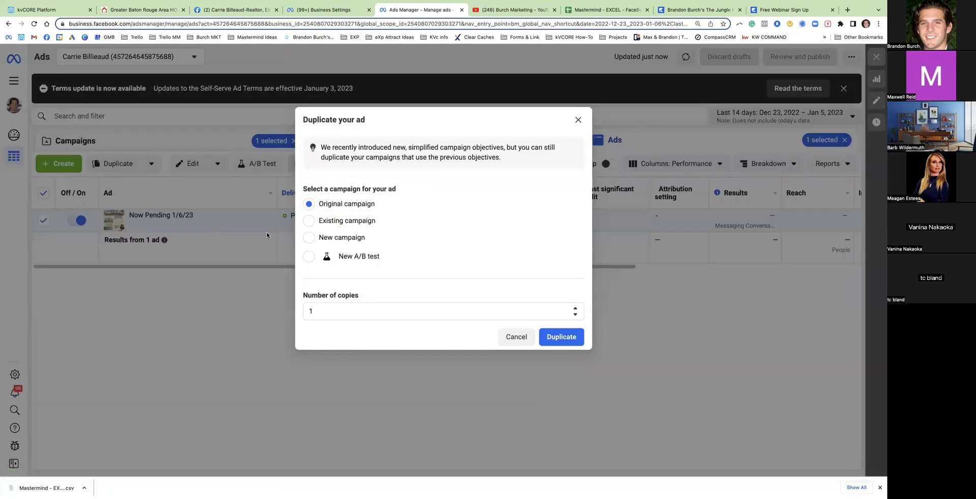
click(309, 222)
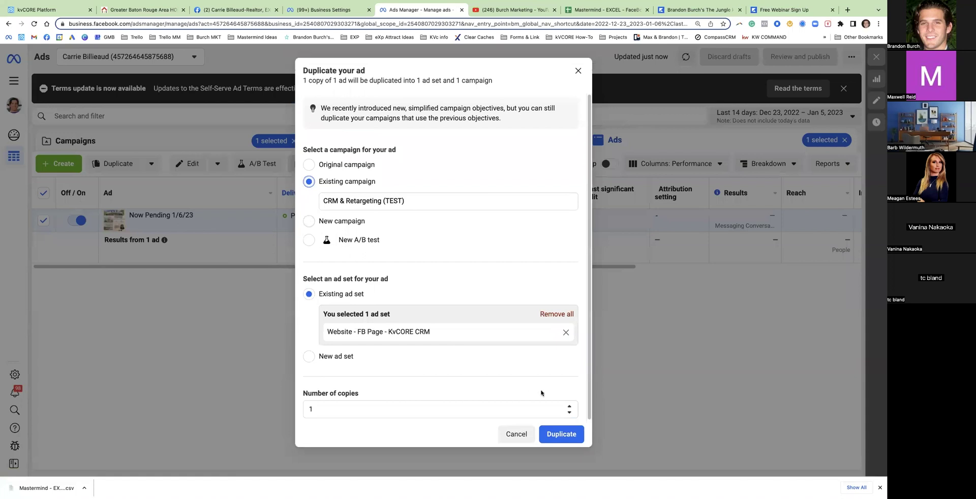
click(562, 434)
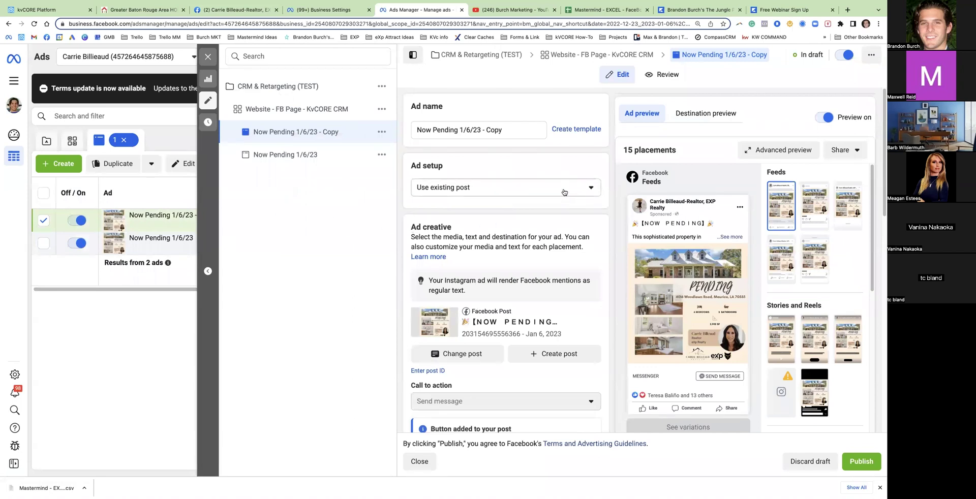
Switch the copied ad's post to the FRIDAY FACTS page post
mouse_move(697, 276)
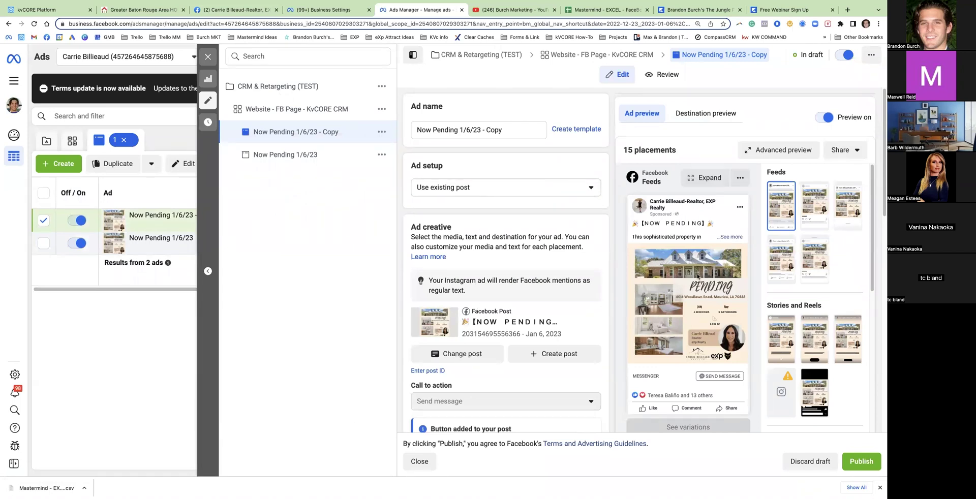
drag(502, 130, 407, 127)
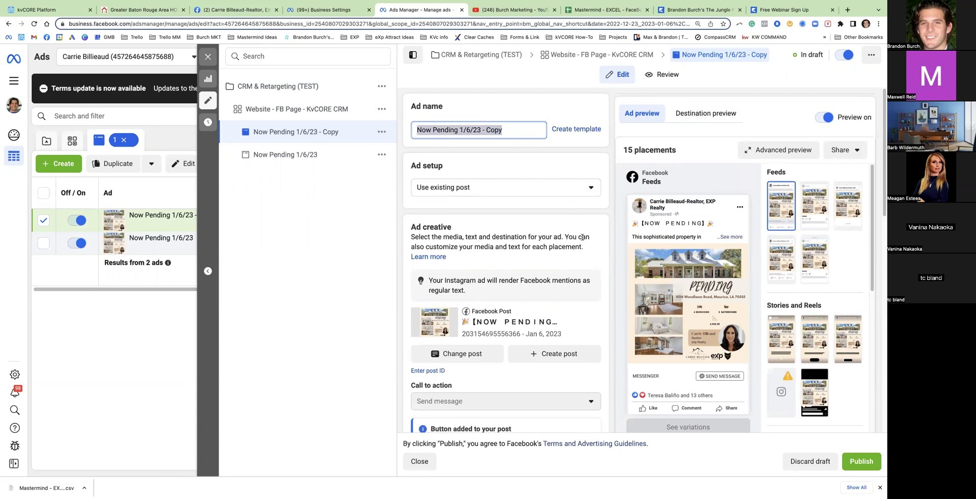
click(467, 356)
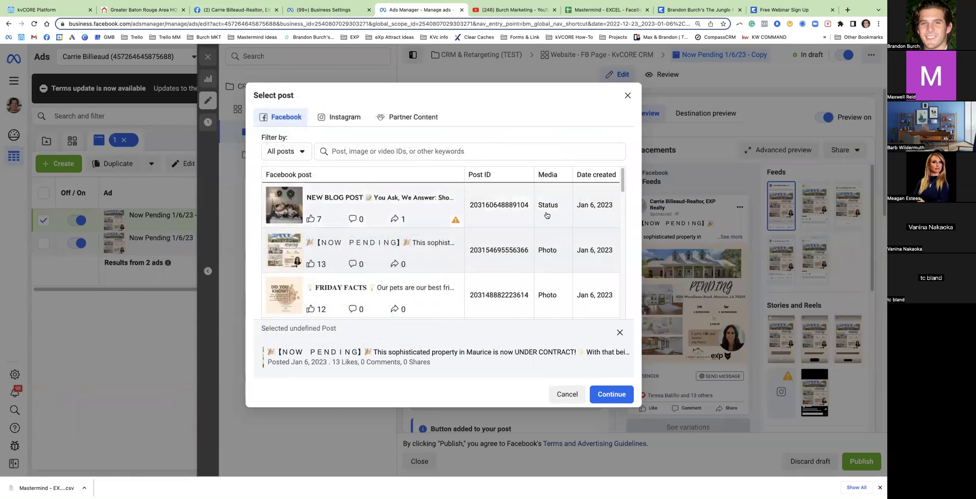
scroll(509, 229, down, 1)
click(373, 262)
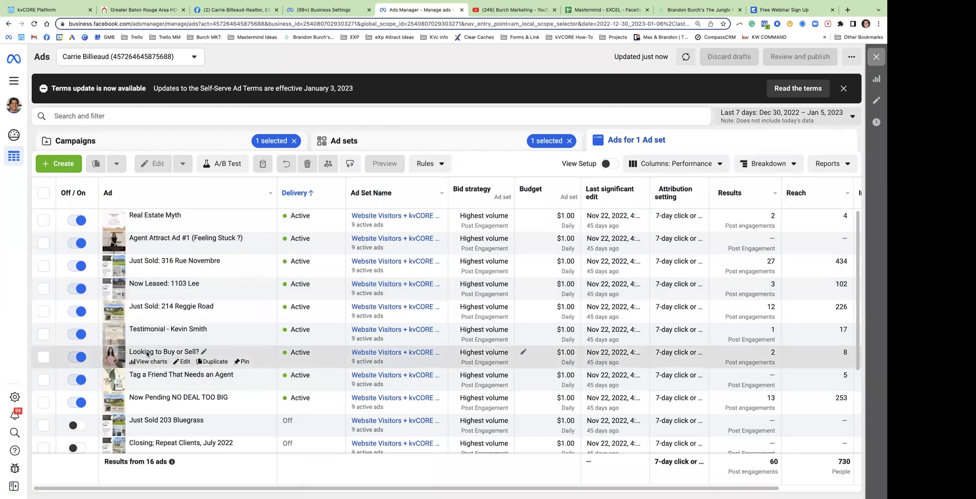
Duplicate the Looking to Buy or Sell? ad into its existing campaign
click(43, 359)
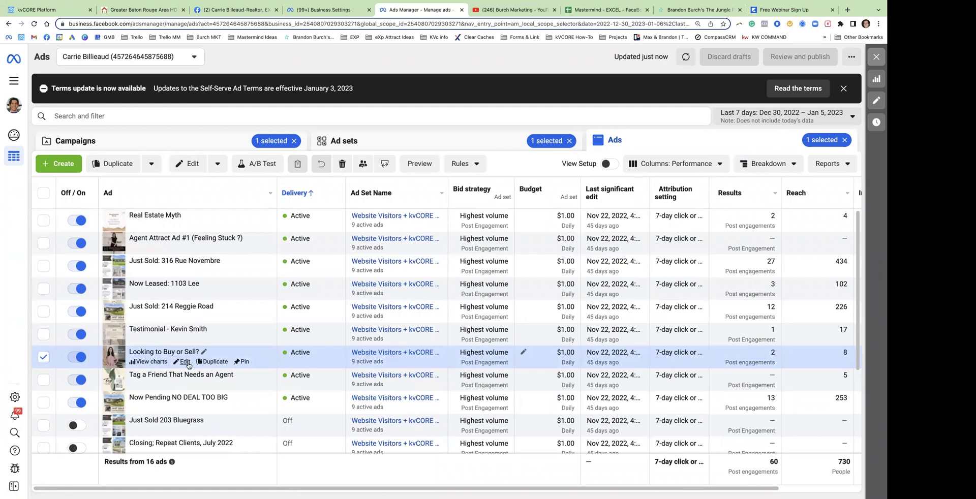
click(183, 361)
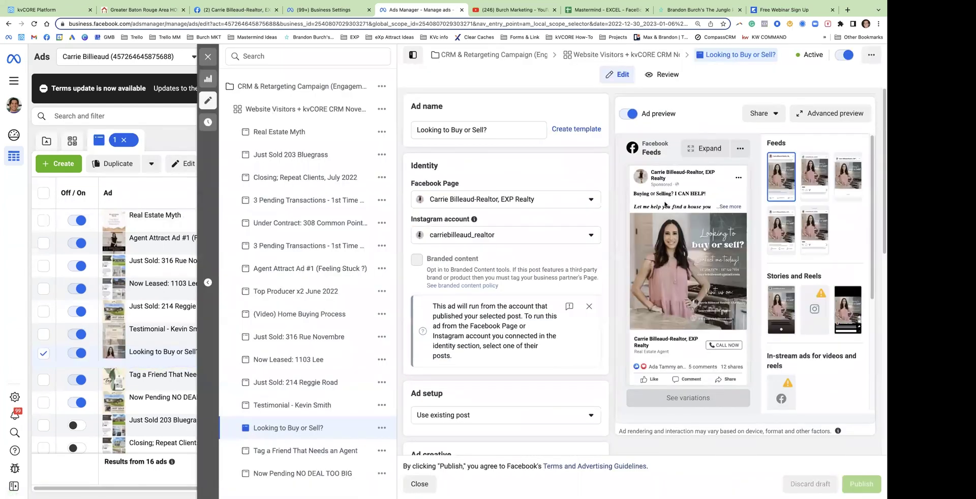
click(208, 56)
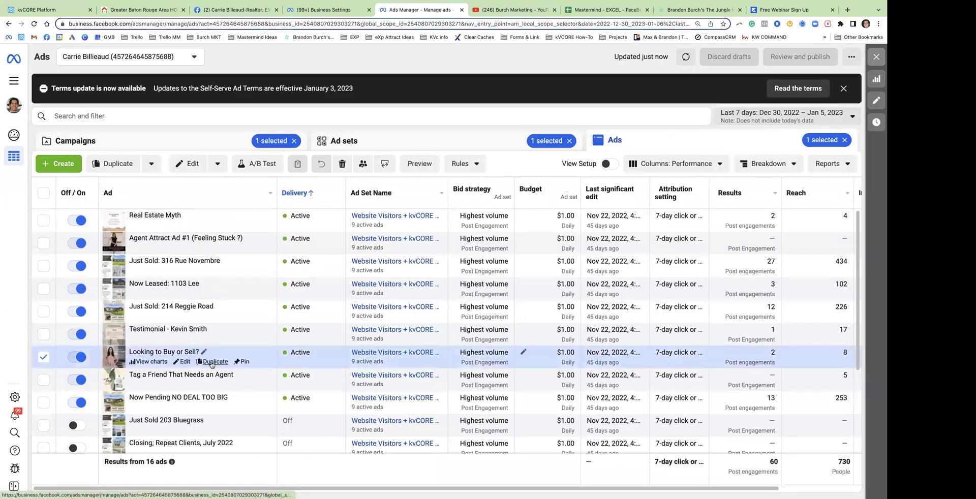
click(212, 362)
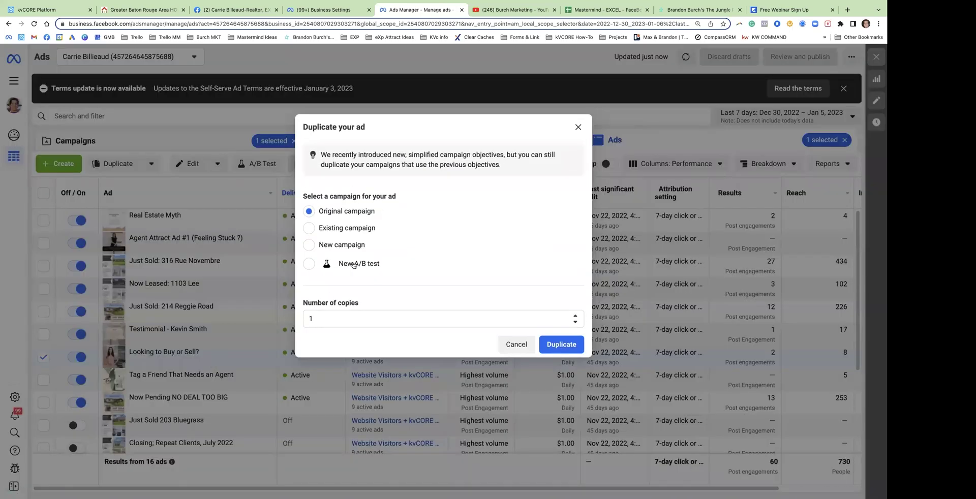
click(310, 228)
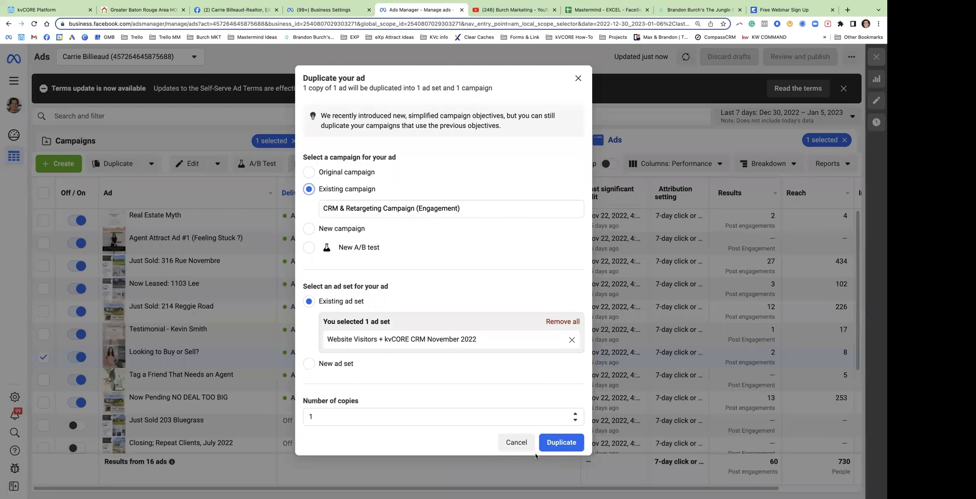
click(561, 441)
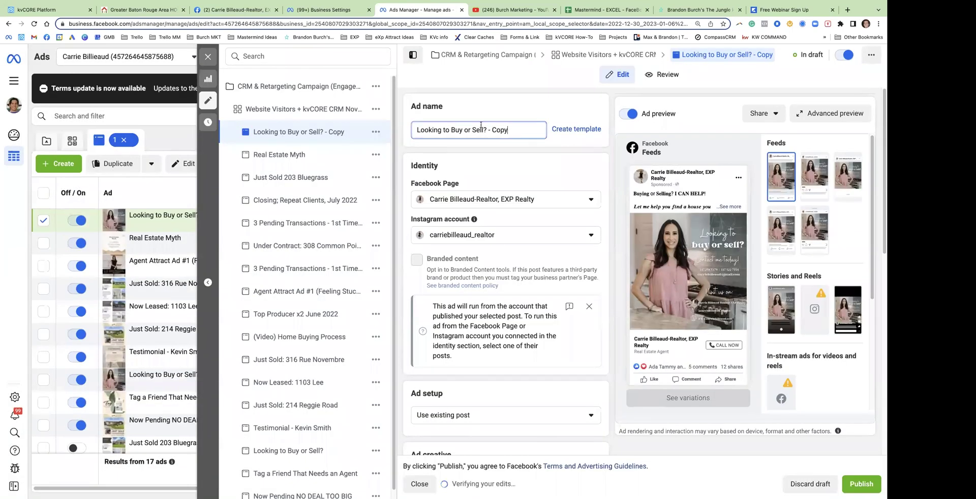
Base the copy on the Dec 31 Closing terminology page post
drag(509, 130, 406, 126)
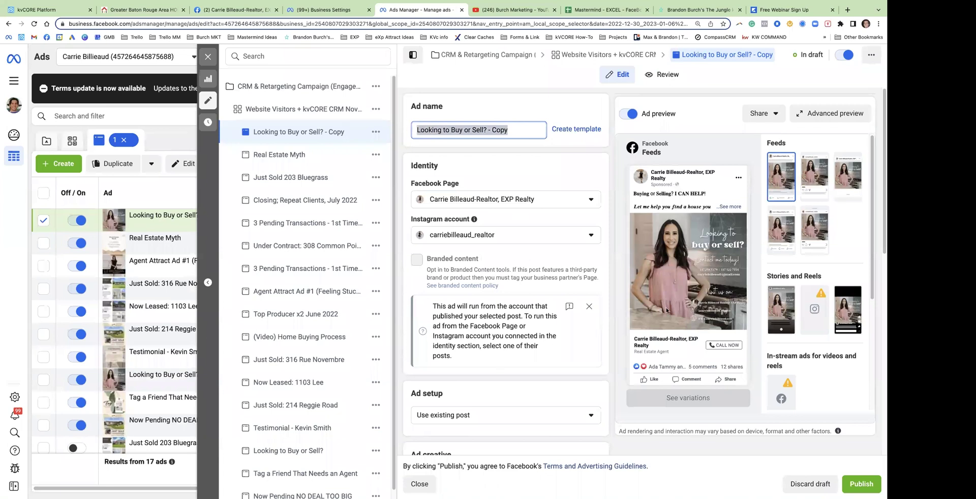
mouse_move(699, 282)
scroll(431, 330, down, 3)
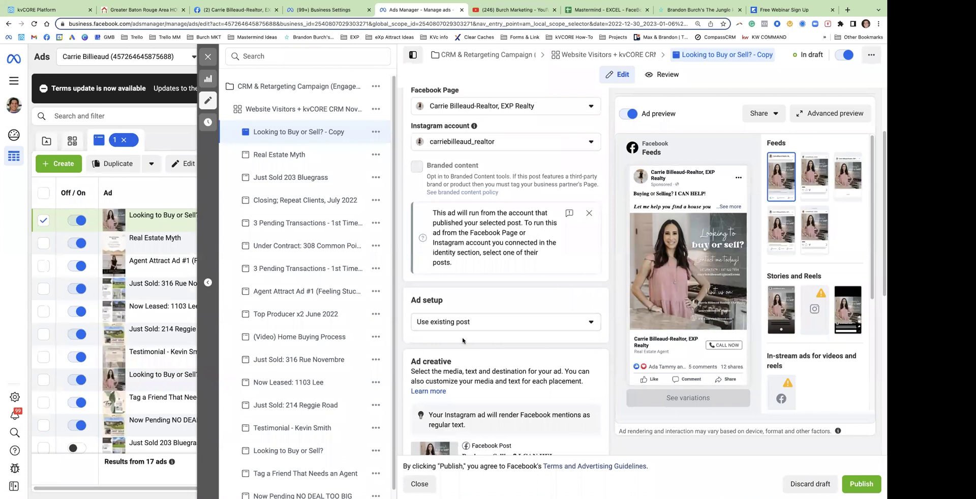
scroll(471, 355, down, 2)
click(457, 405)
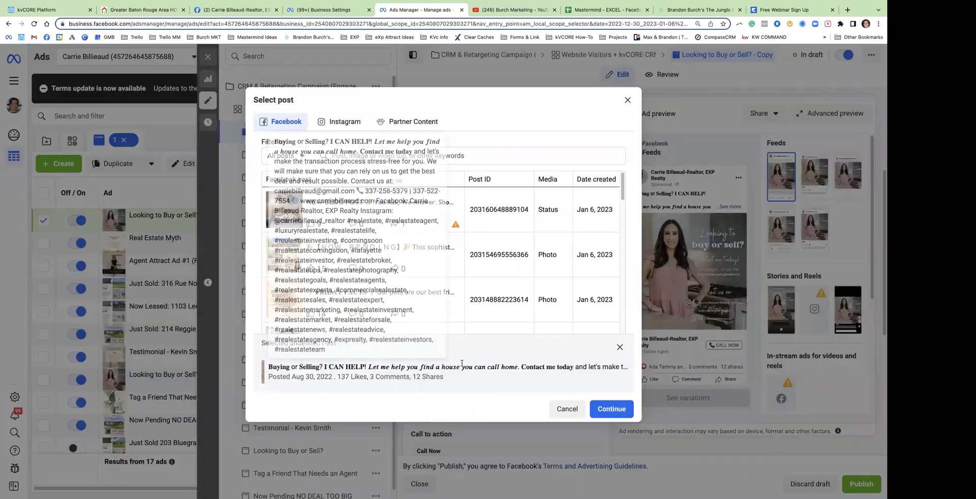
scroll(422, 239, down, 4)
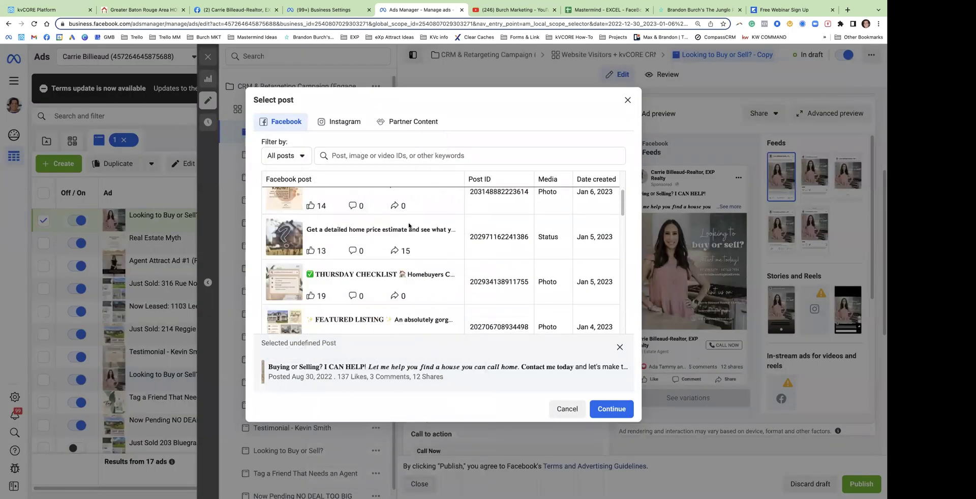
scroll(419, 275, down, 4)
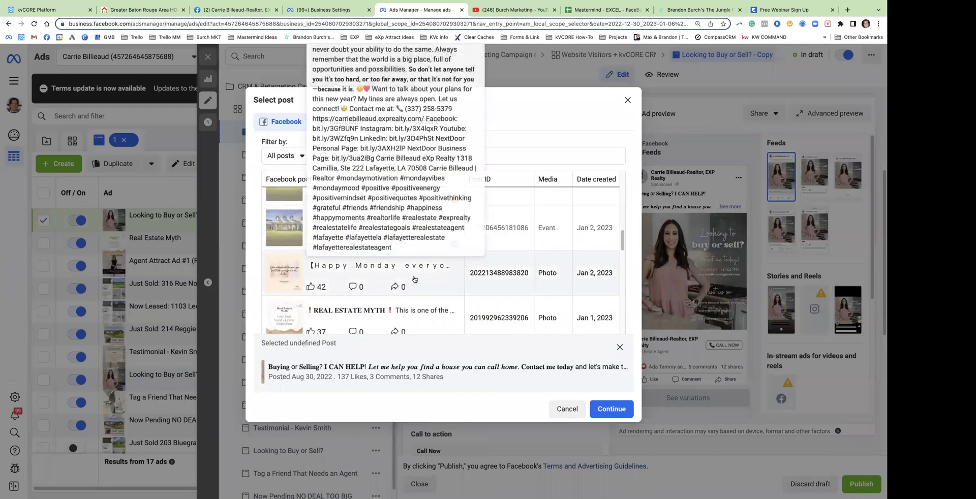
scroll(422, 286, down, 3)
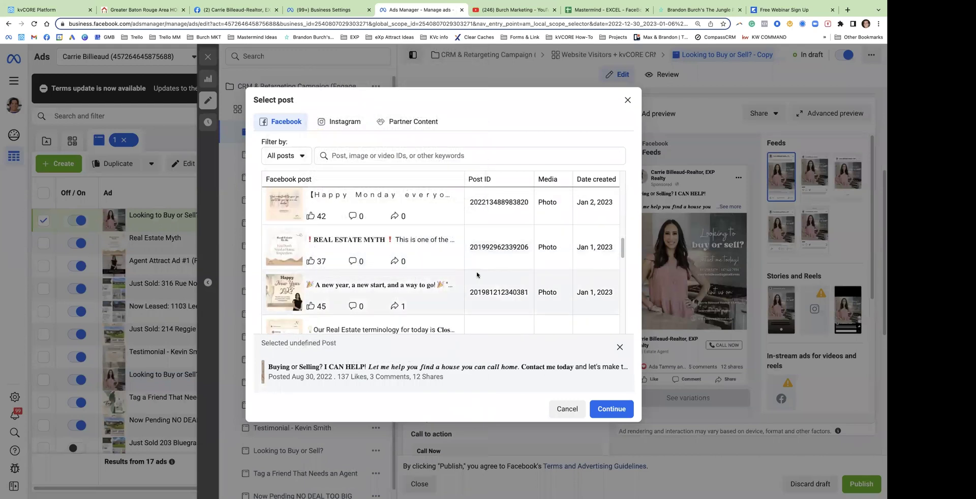
scroll(415, 265, down, 1)
click(372, 239)
click(371, 238)
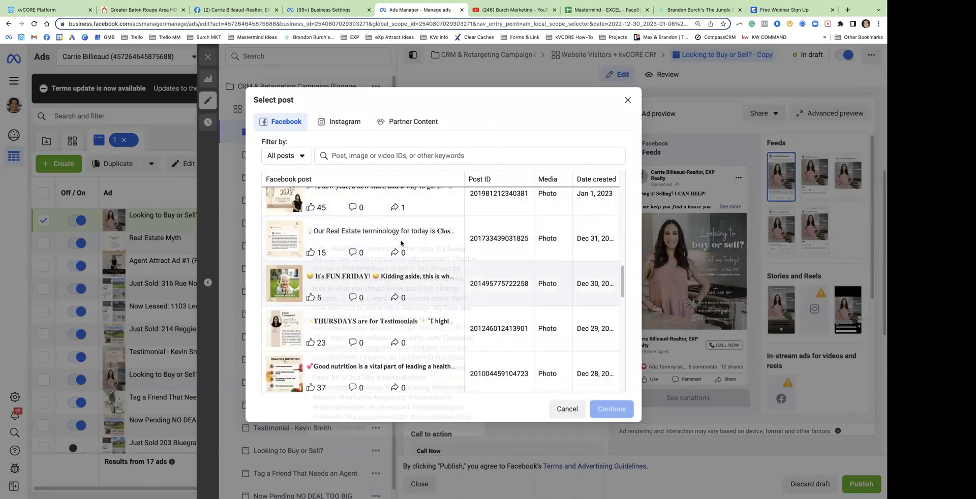
click(385, 238)
click(612, 409)
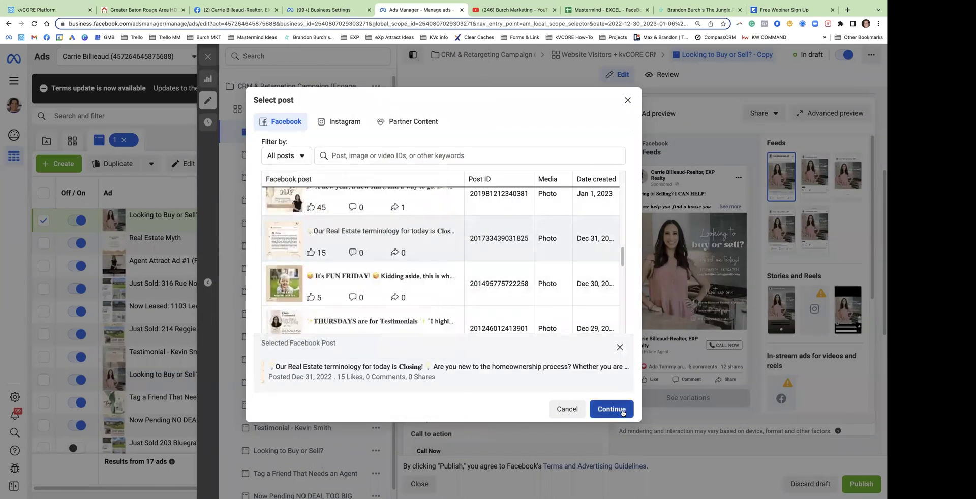
scroll(508, 203, up, 4)
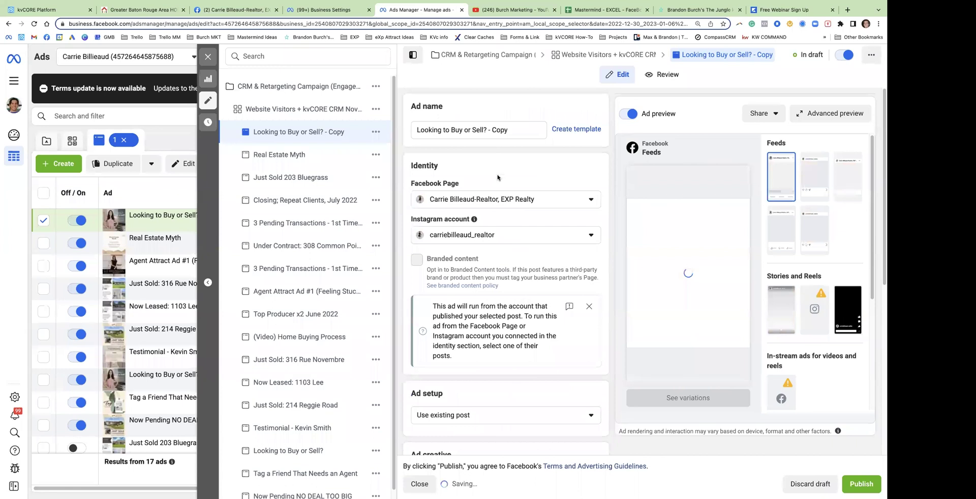
Rename the copied ad to 'Real Estate Term - Closing'
triple_click(470, 129)
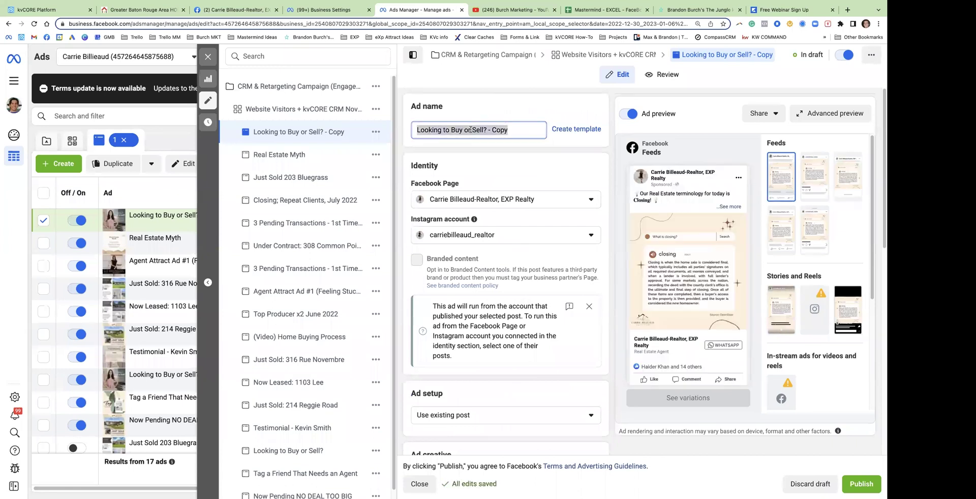
text(Real E)
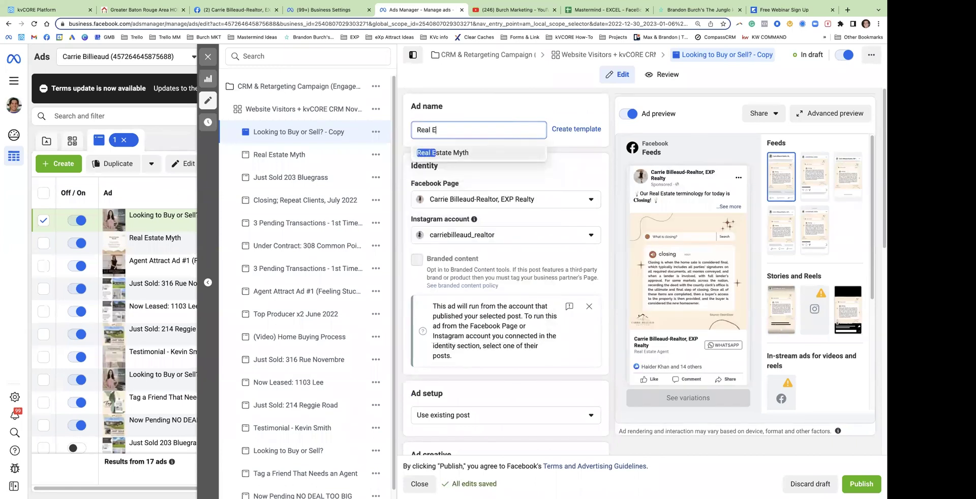
text(state Term - Closing)
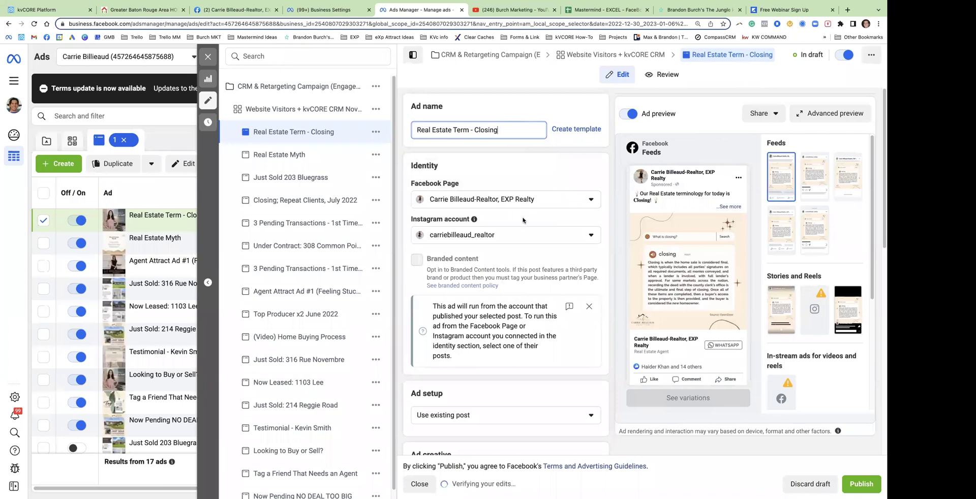
scroll(498, 253, down, 5)
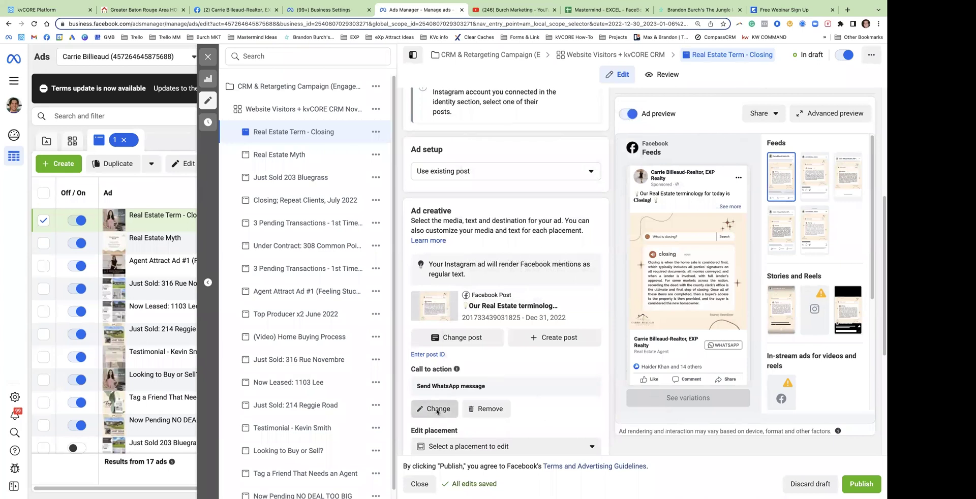
Set the ad's call to action to Send message and publish it
click(436, 409)
click(477, 164)
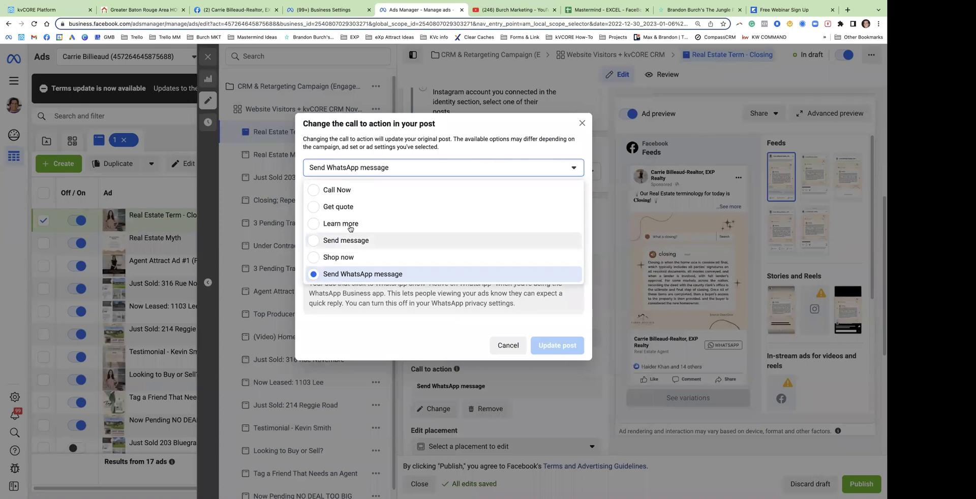
click(351, 240)
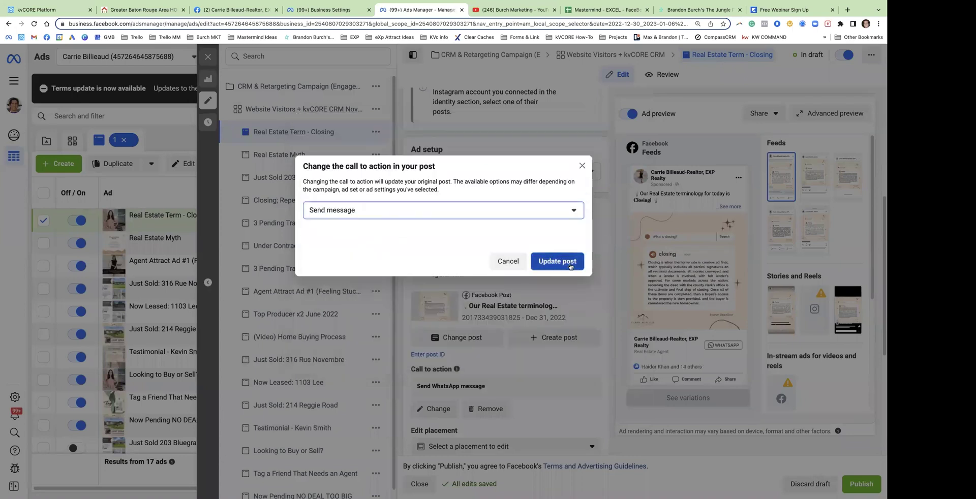
click(564, 261)
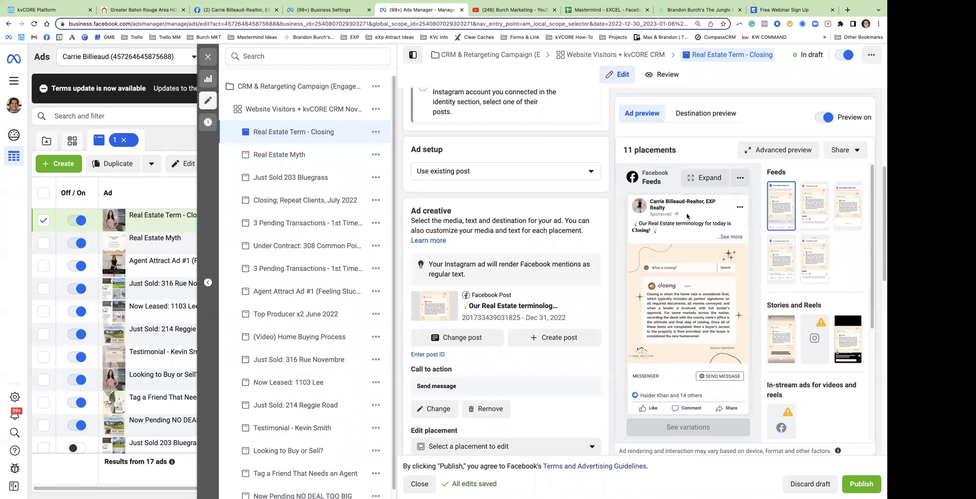
click(861, 484)
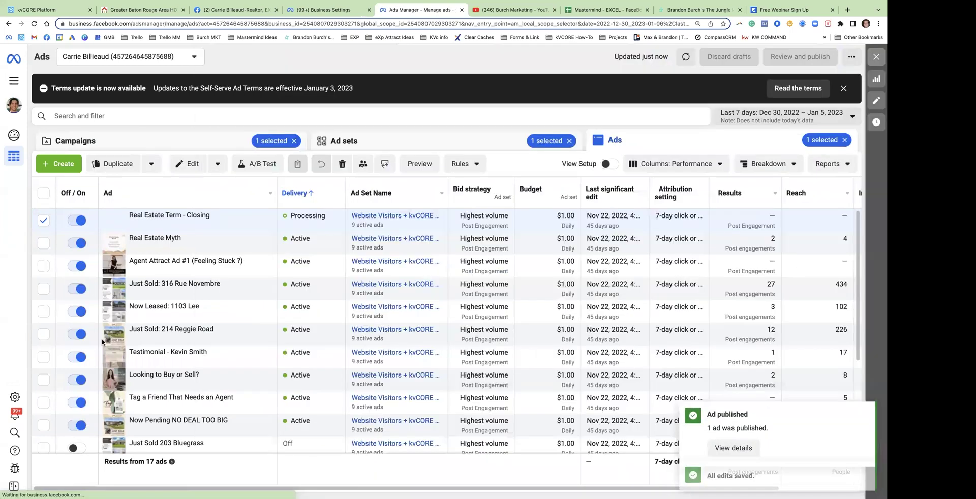
click(44, 425)
click(44, 403)
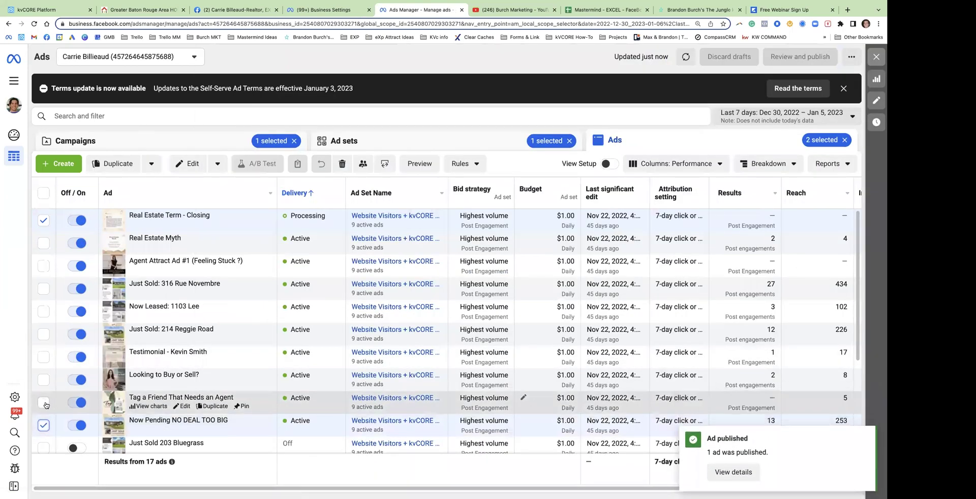
click(43, 379)
click(44, 357)
click(44, 334)
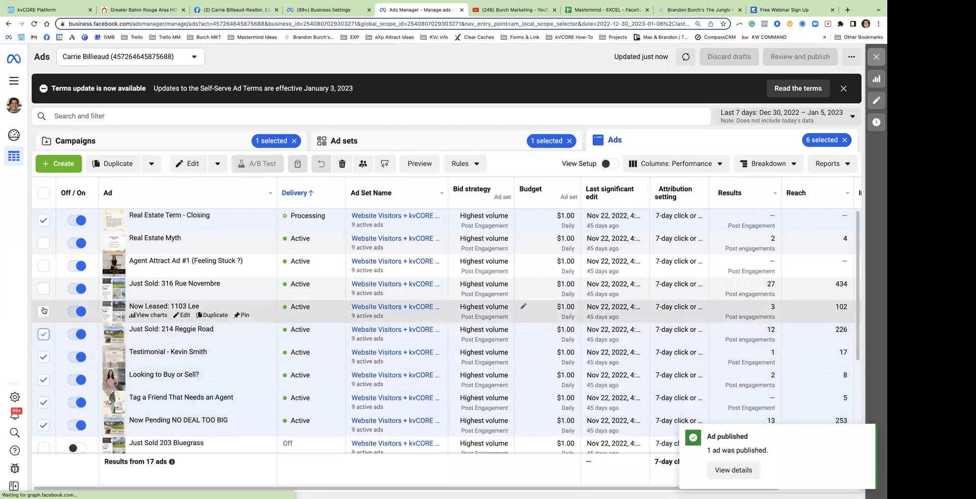
click(44, 311)
click(44, 289)
click(44, 266)
click(44, 243)
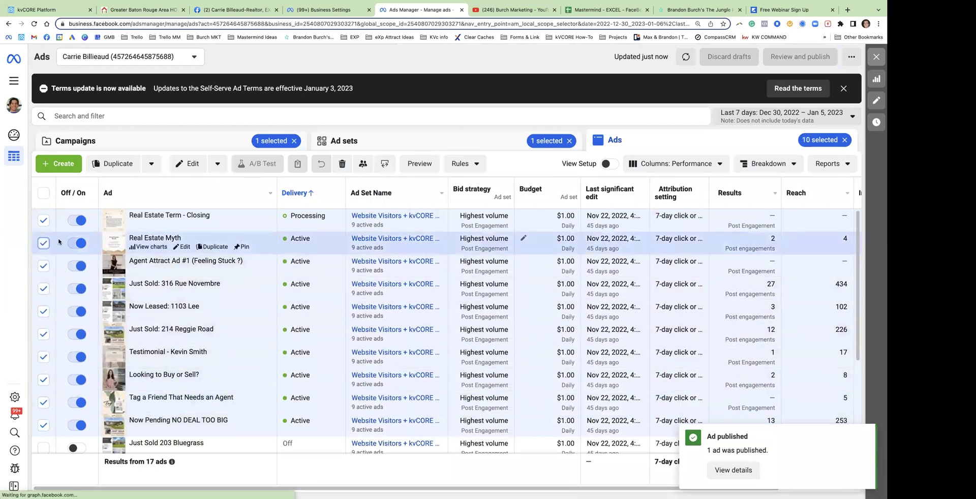
click(182, 315)
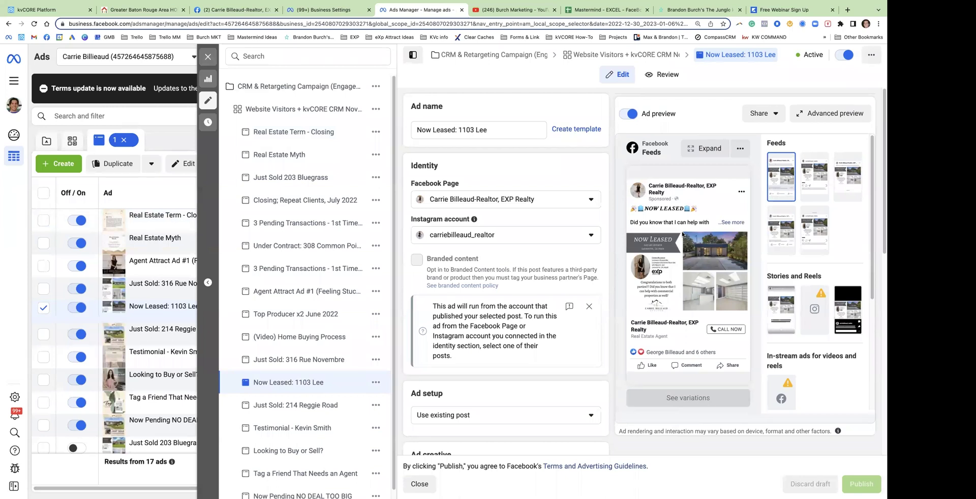
click(208, 56)
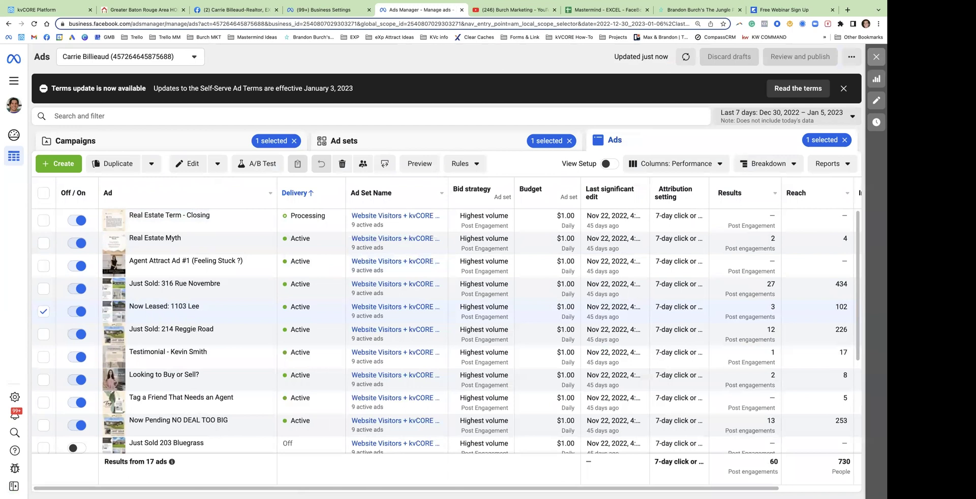